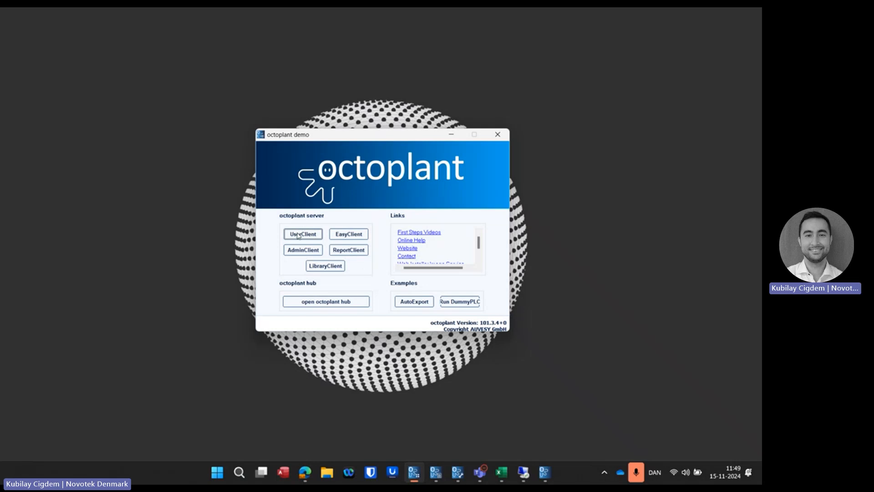
# Step: Switch to the octoplant Client, maximize its window, widen the project tree and show the component overview of the whole client archive
pyautogui.moveTo(437, 473)
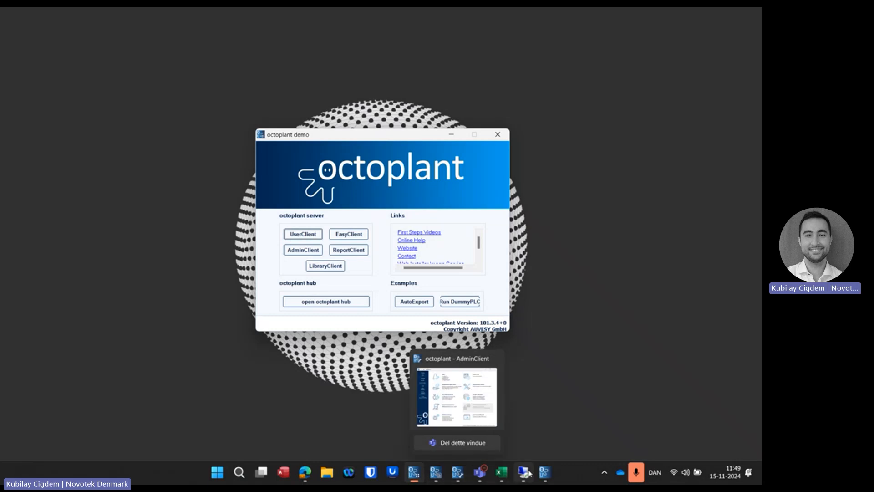
pyautogui.click(545, 473)
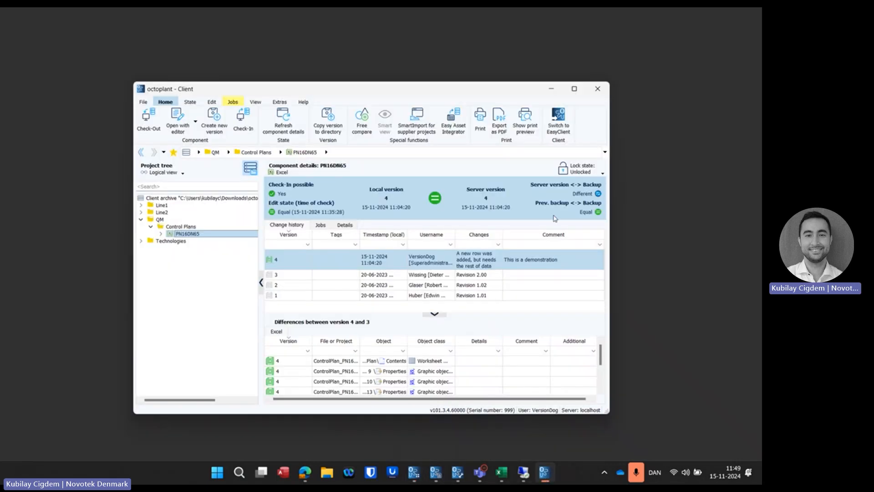
pyautogui.click(575, 90)
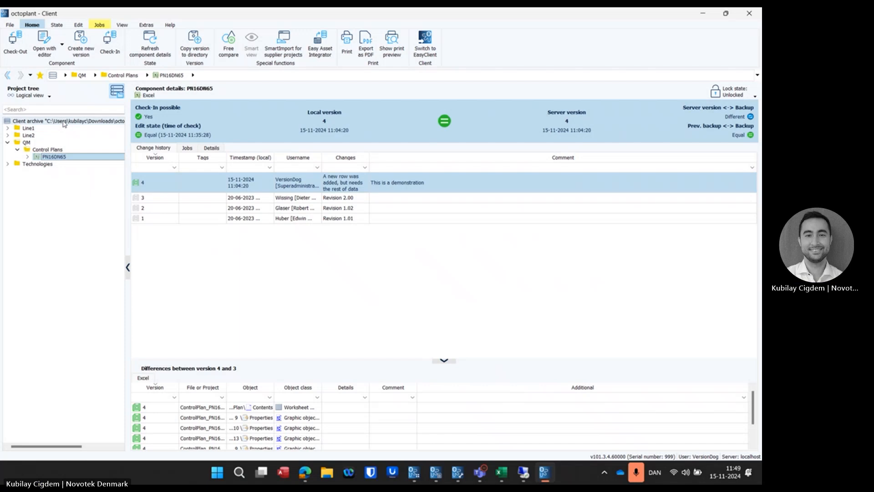
pyautogui.moveTo(127, 126); pyautogui.dragTo(199, 125)
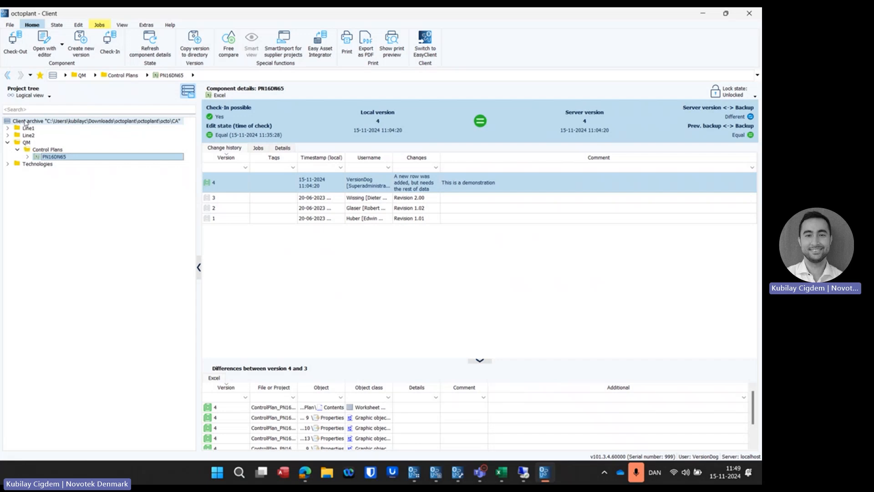
pyautogui.click(35, 122)
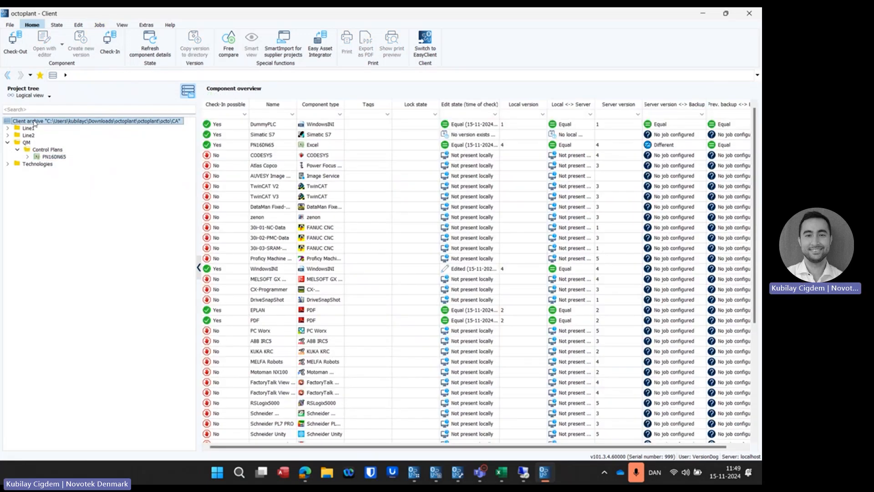
# Step: Expand the Technologies and Line2 folders in the project tree and view the components in Line2 and QM
pyautogui.click(7, 164)
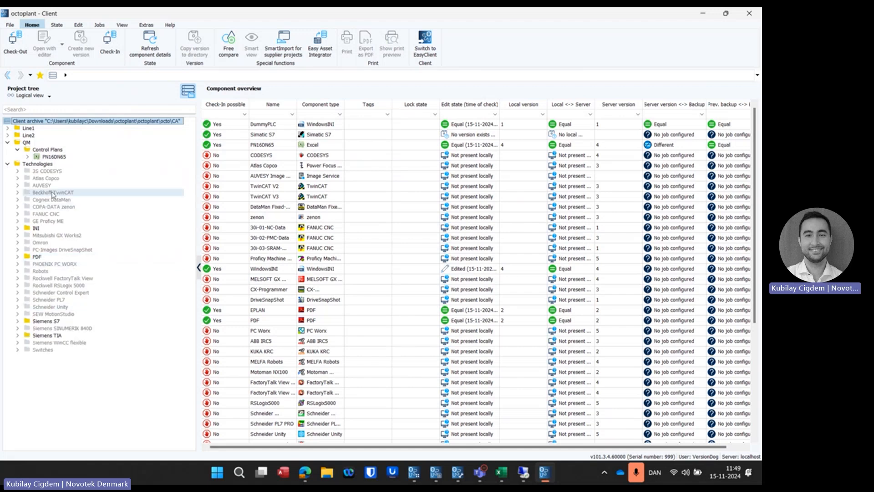
pyautogui.click(20, 136)
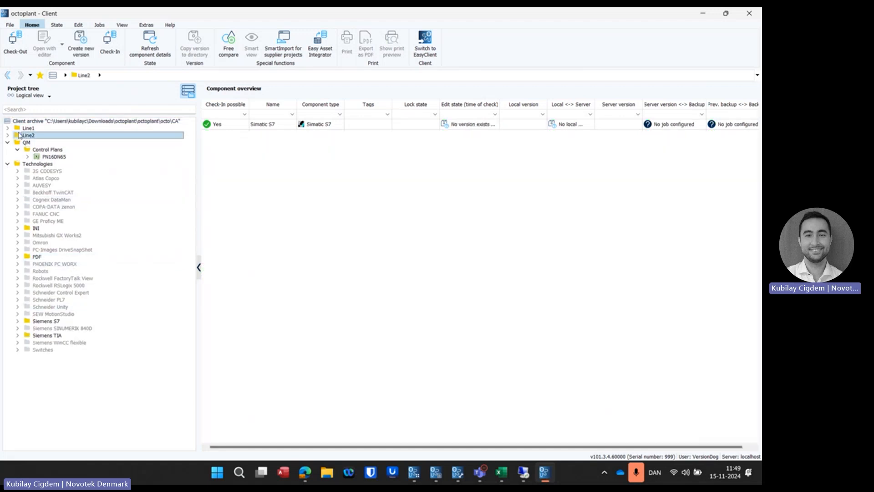
pyautogui.rightClick(28, 122)
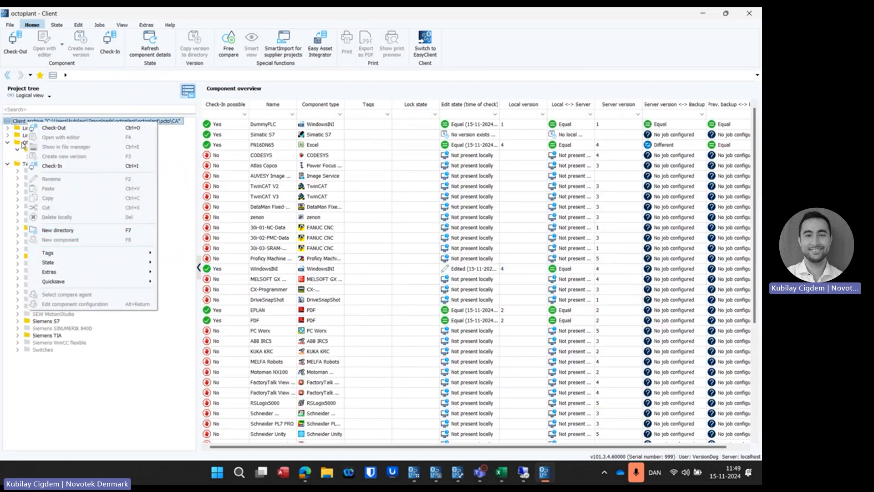
pyautogui.click(24, 142)
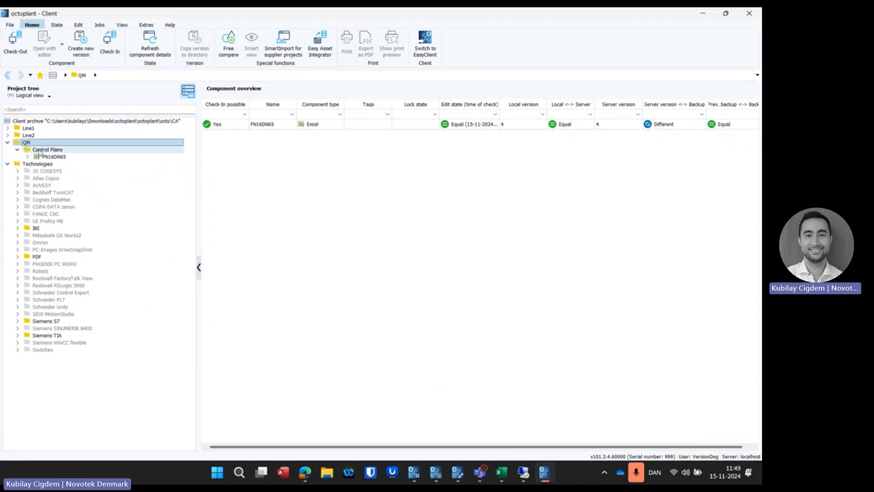
pyautogui.click(7, 135)
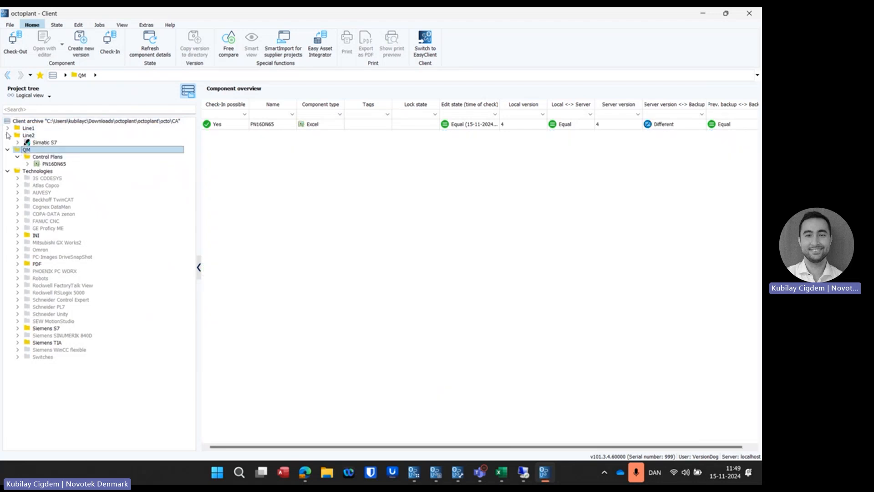
# Step: Create a new directory named Line3 directly under the client archive
pyautogui.rightClick(26, 121)
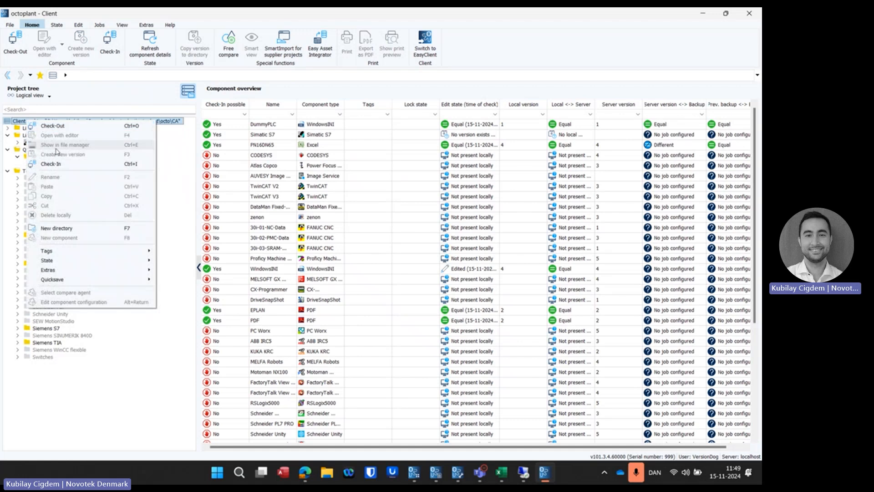
pyautogui.click(67, 228)
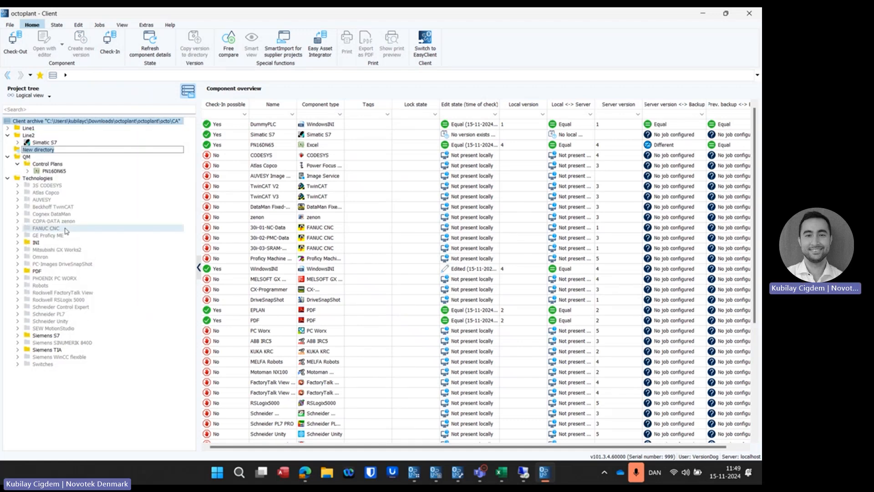
pyautogui.write('Line3')
pyautogui.press('Return')
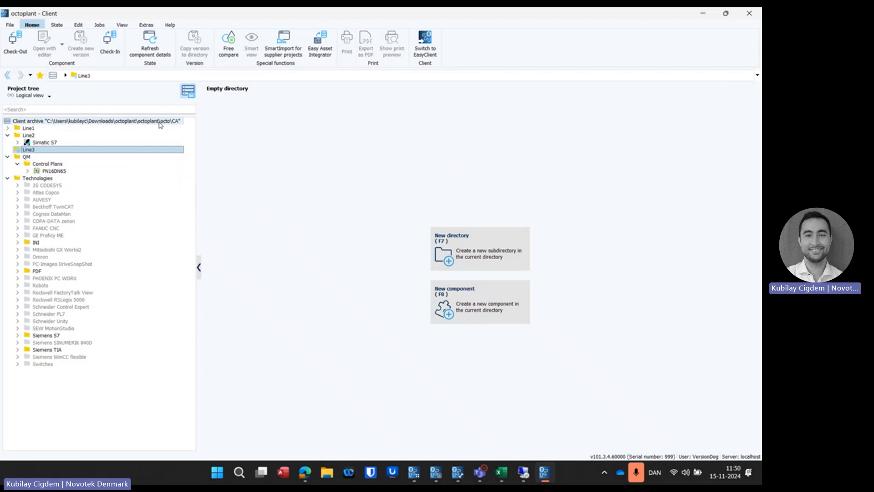
# Step: Start a new component in the Line3 directory and select Microsoft Excel as its component type
pyautogui.click(480, 293)
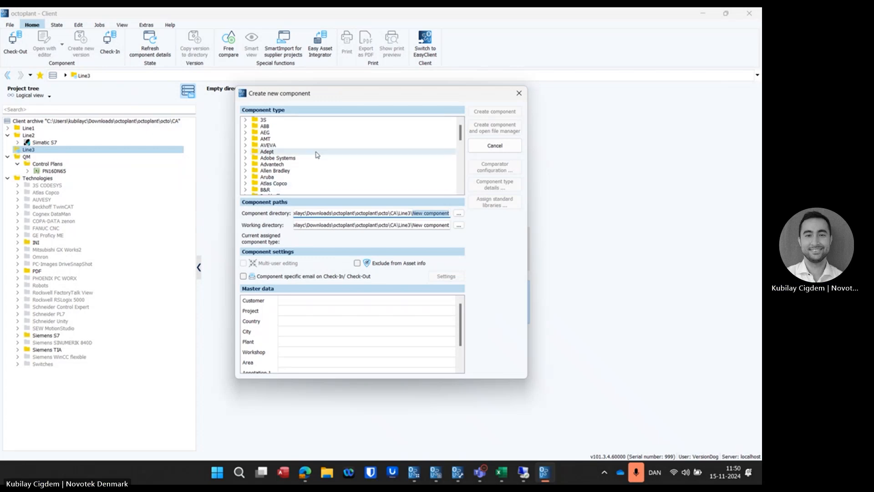
pyautogui.scroll(-3, 317, 155)
pyautogui.scroll(-4, 317, 155)
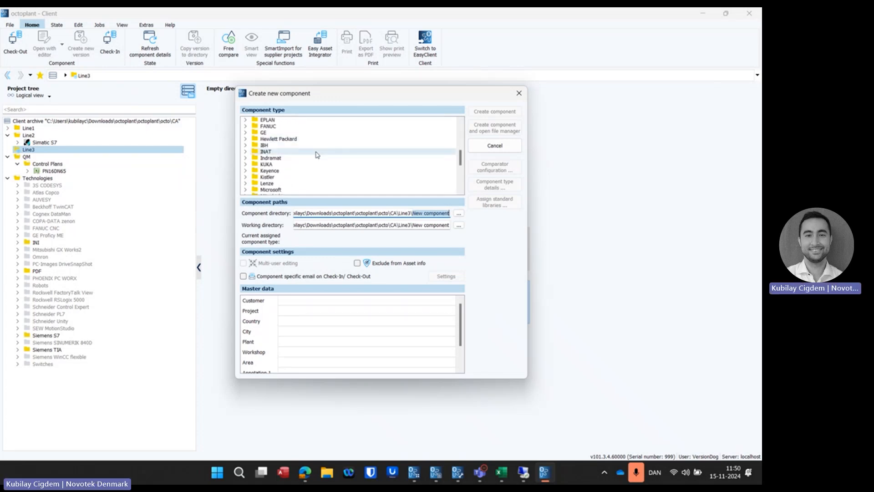
pyautogui.scroll(-4, 317, 155)
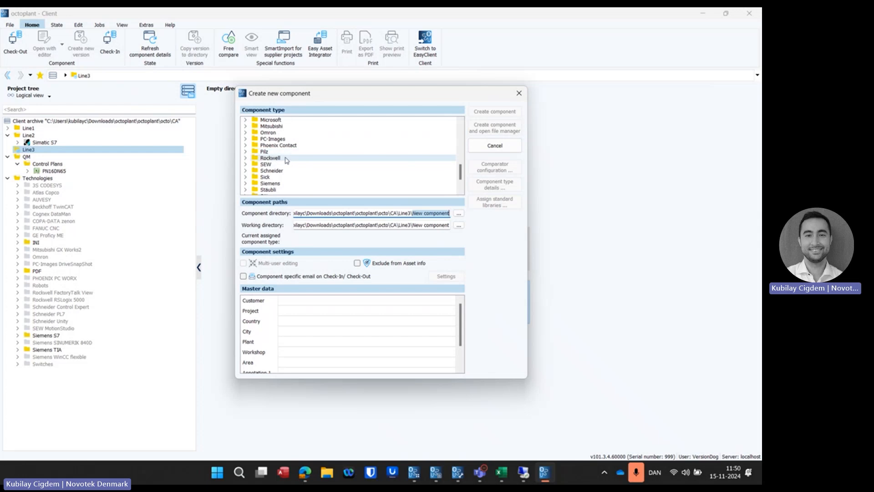
pyautogui.scroll(1, 255, 154)
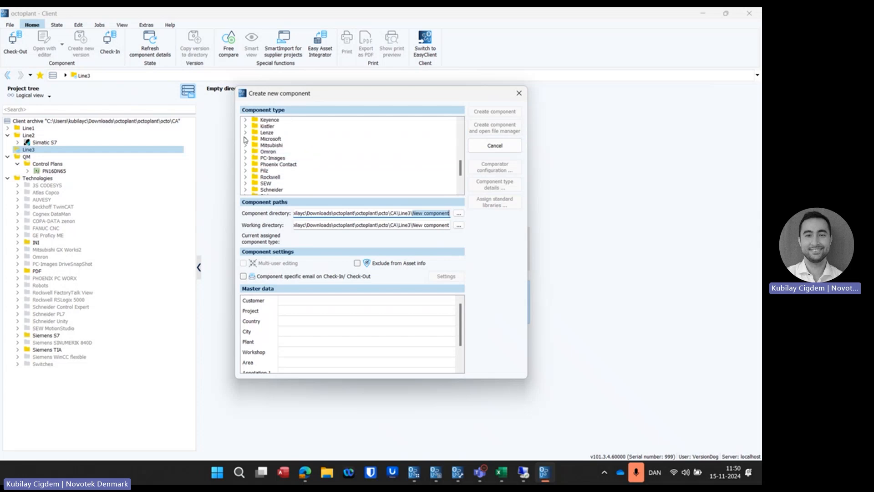
pyautogui.click(245, 139)
pyautogui.click(268, 145)
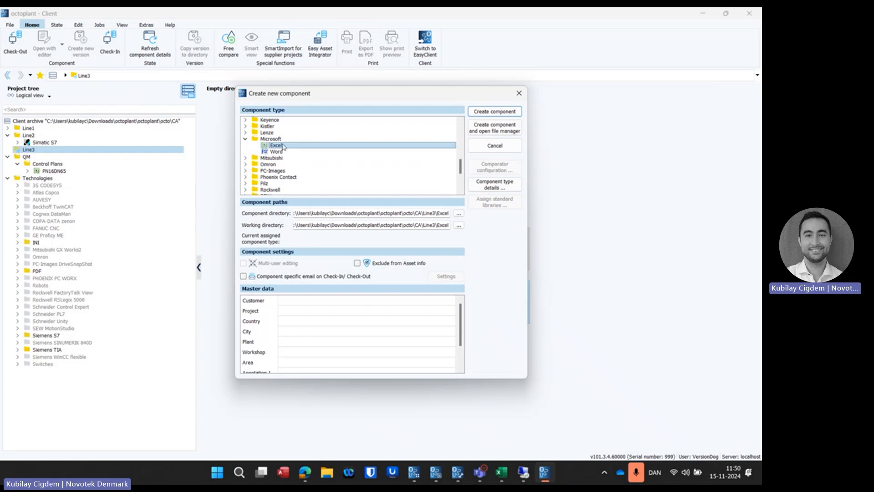
# Step: Select Siemens TIA Portal as the new component's type
pyautogui.scroll(-3, 278, 145)
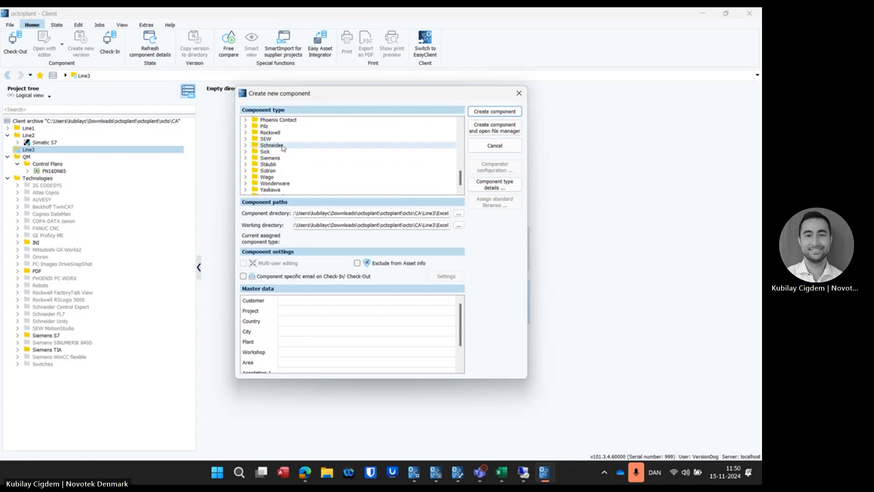
pyautogui.click(245, 152)
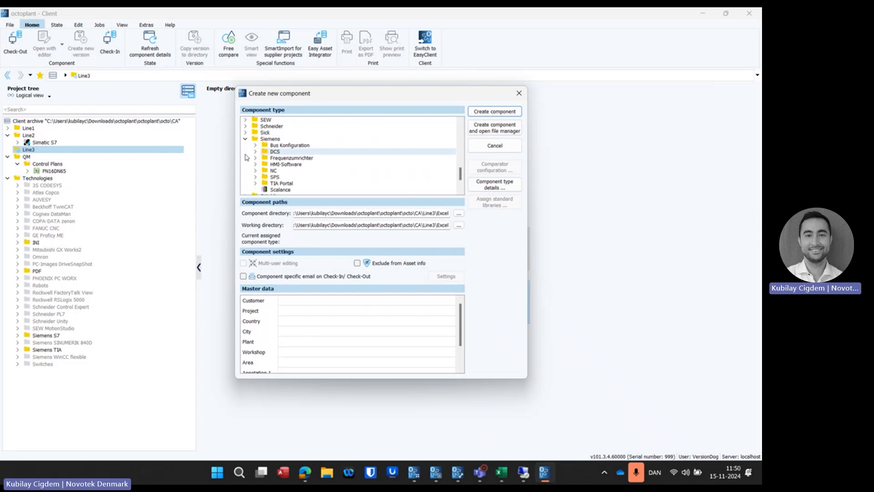
pyautogui.click(255, 183)
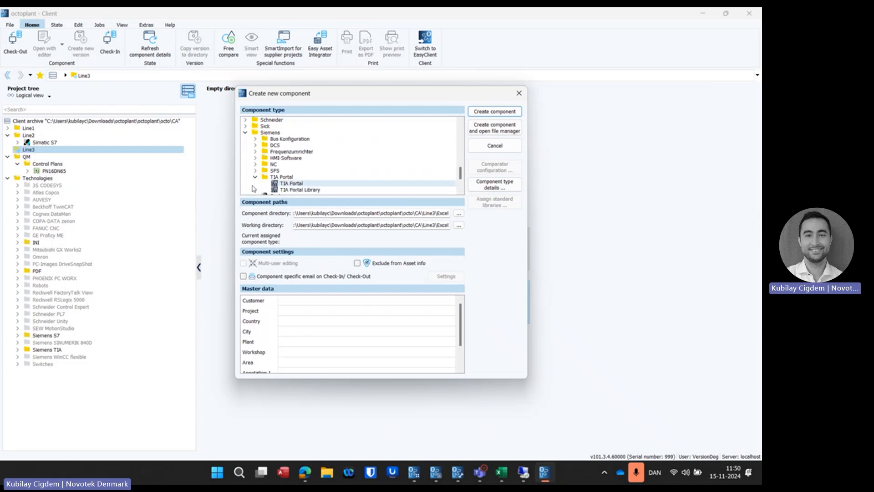
pyautogui.click(281, 184)
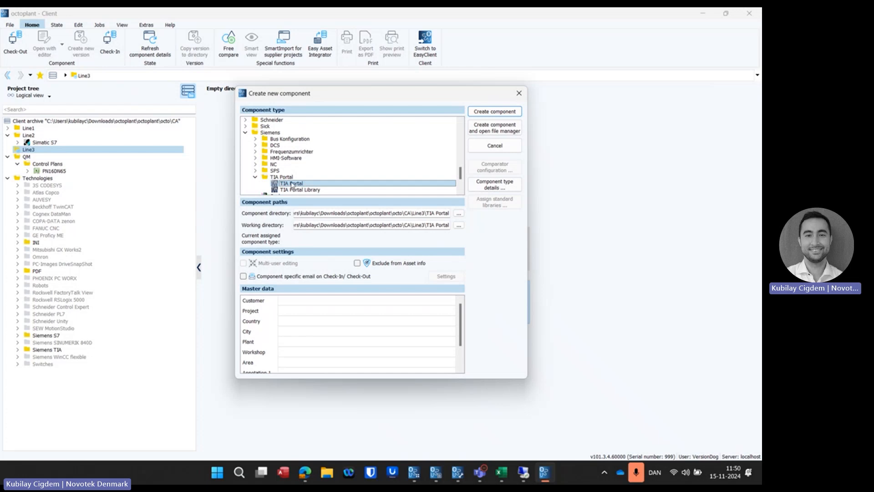
# Step: Set the new component's type back to Microsoft Excel and review the component type details
pyautogui.scroll(5, 310, 175)
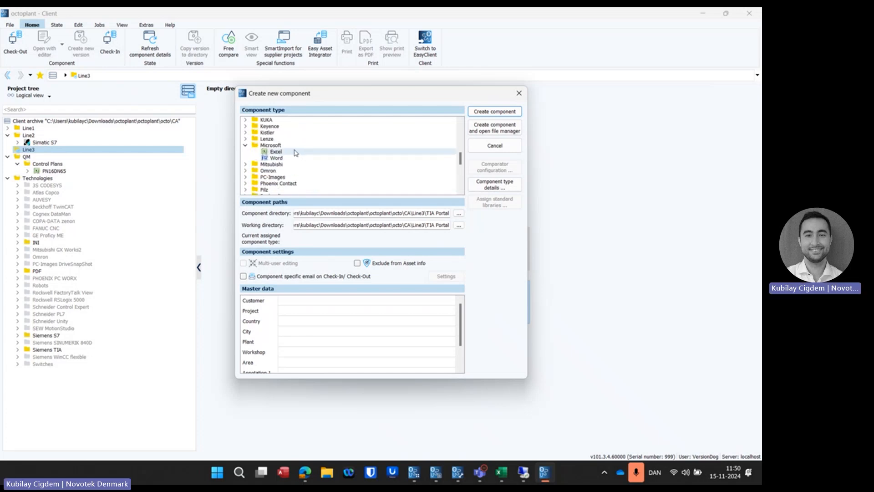
pyautogui.click(295, 152)
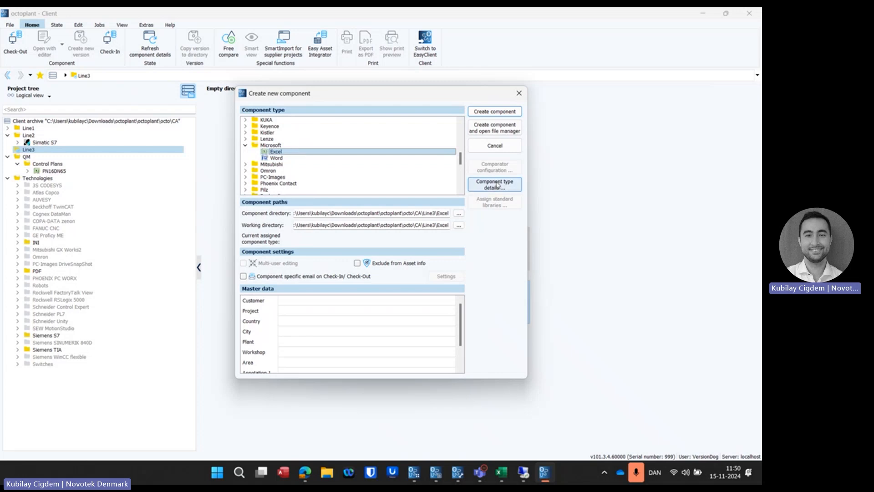
pyautogui.click(510, 188)
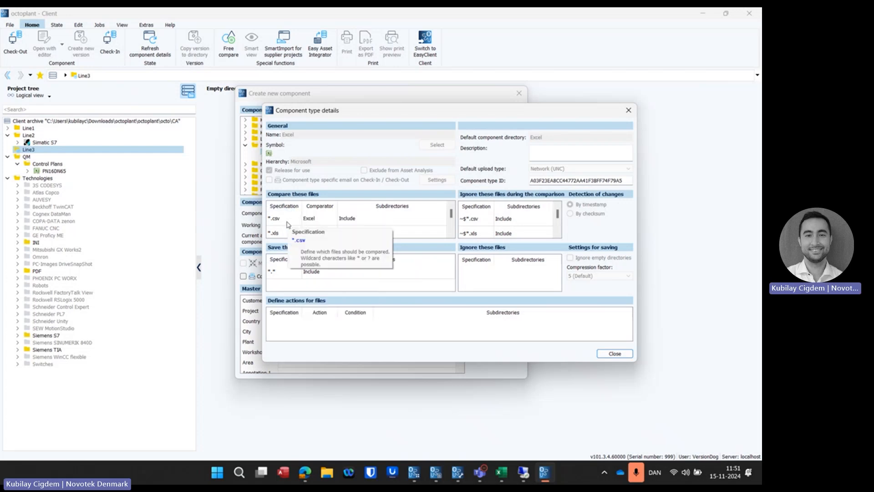
pyautogui.click(614, 354)
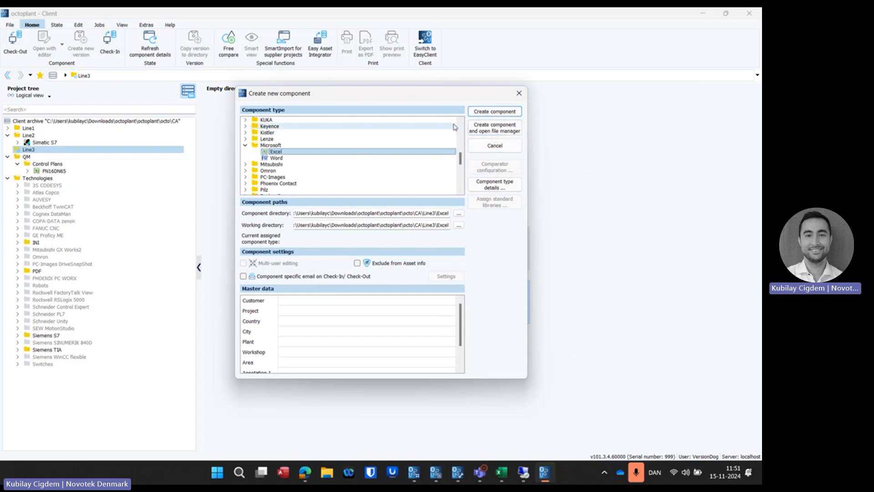
# Step: Create the Excel component in Line3 and view its working directory in the file manager, closing that window when finished
pyautogui.click(489, 113)
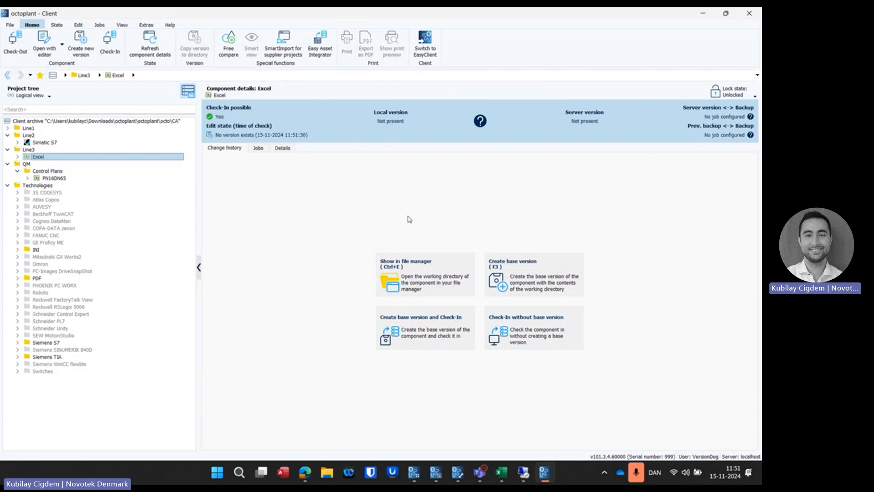
pyautogui.click(412, 273)
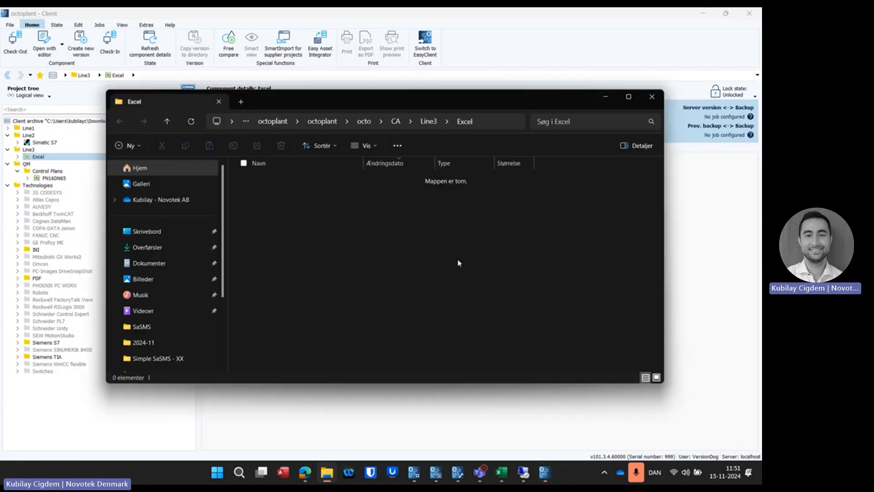
pyautogui.moveTo(340, 107); pyautogui.dragTo(380, 168)
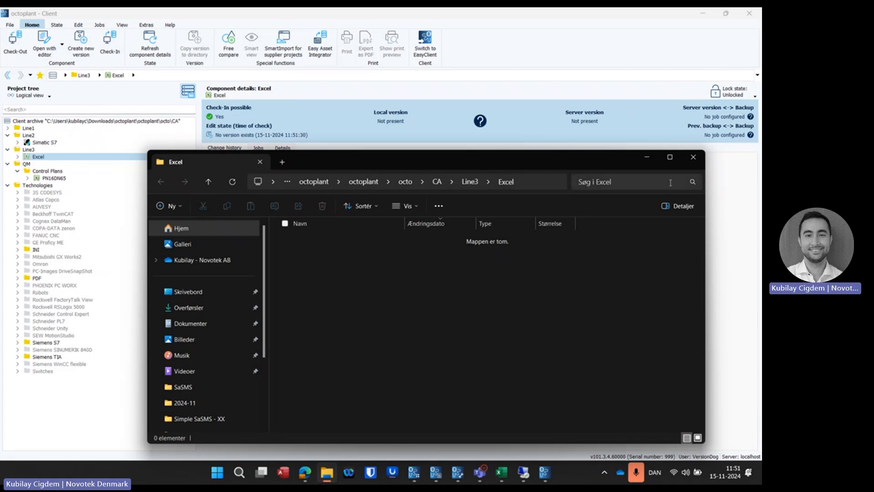
pyautogui.click(694, 157)
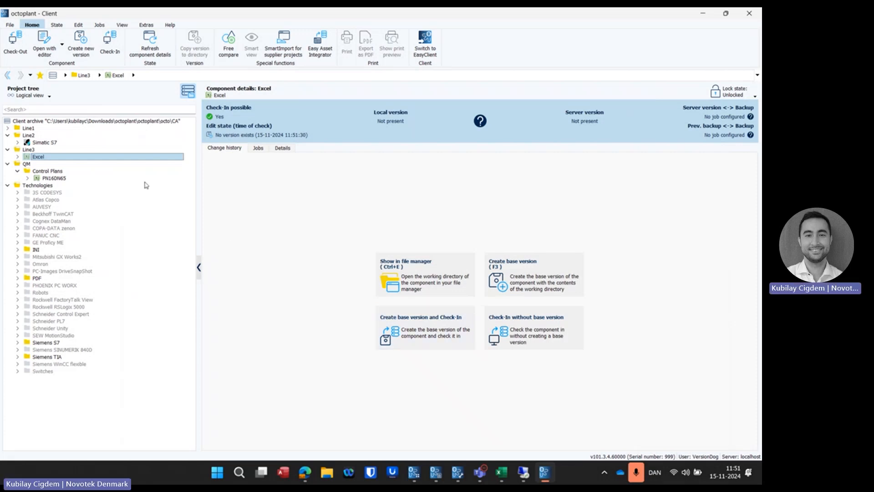
# Step: Collapse Line2 and Line3, and examine the local, server and backup version status of PN16DN65 under QM Control Plans
pyautogui.click(8, 136)
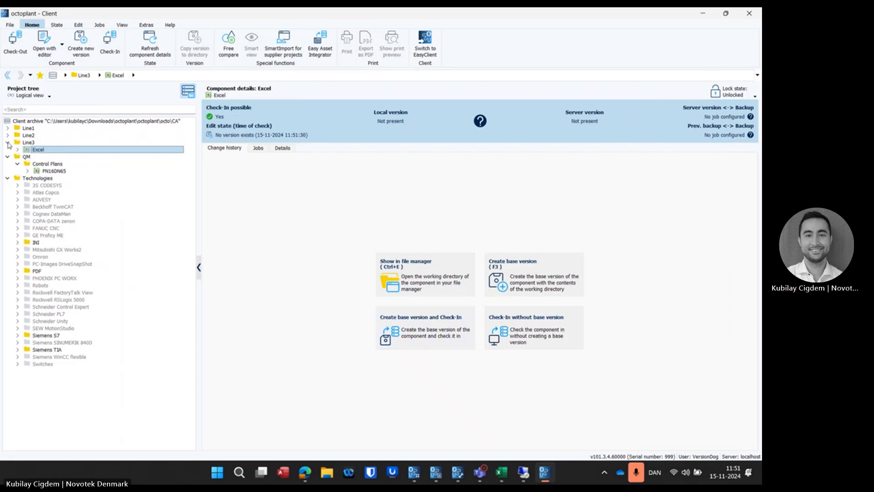
pyautogui.click(8, 143)
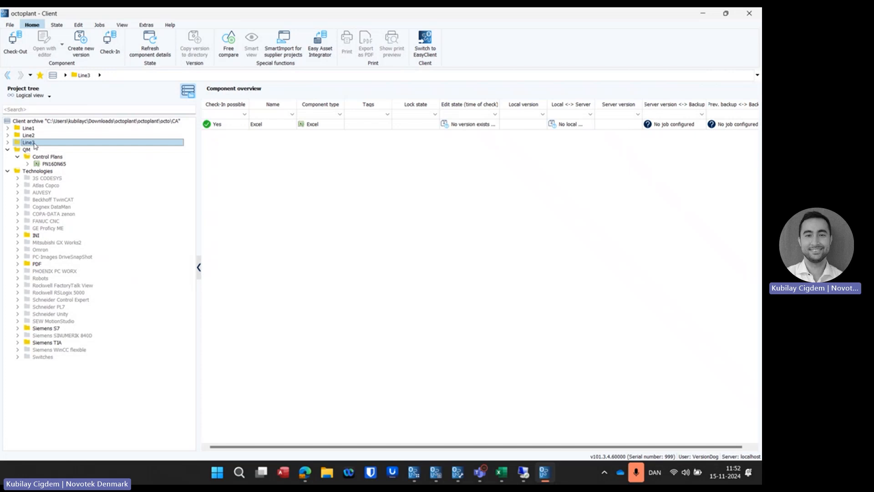
pyautogui.click(46, 164)
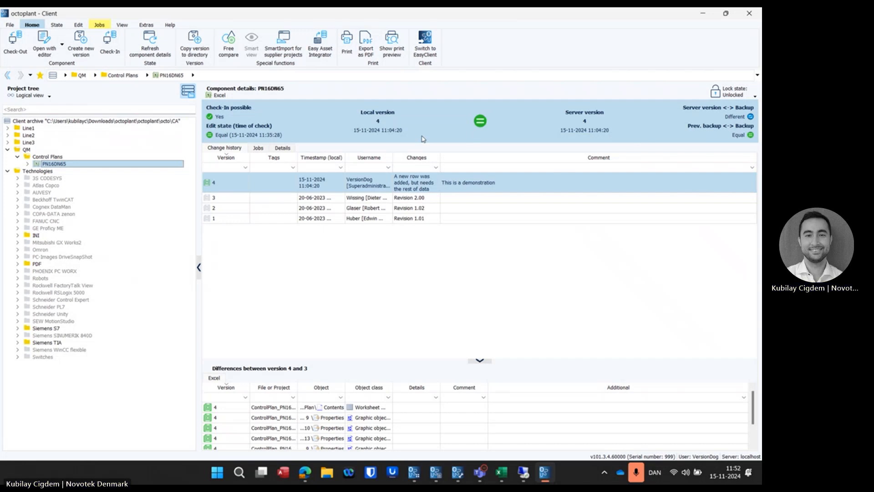
pyautogui.moveTo(388, 139)
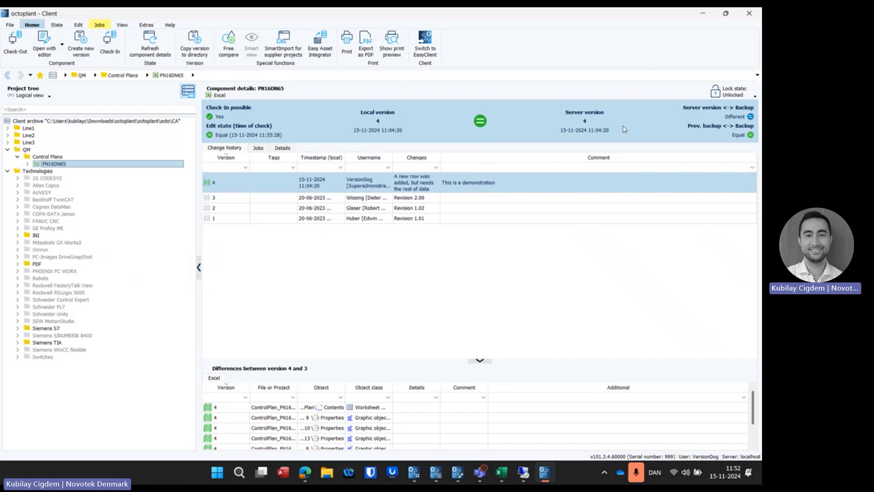
pyautogui.moveTo(623, 132)
pyautogui.moveTo(696, 112)
pyautogui.moveTo(749, 112)
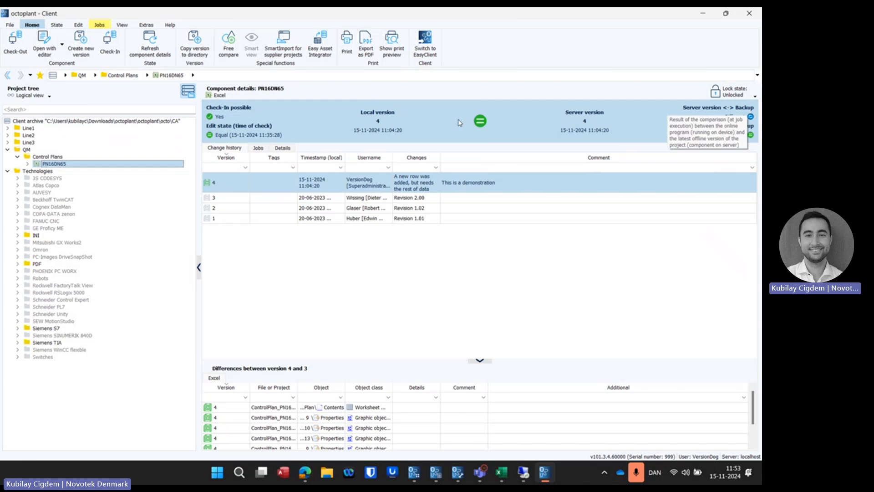
# Step: Compare version 3 of PN16DN65 with its previous version, review the worksheet differences and close the comparison
pyautogui.moveTo(459, 122)
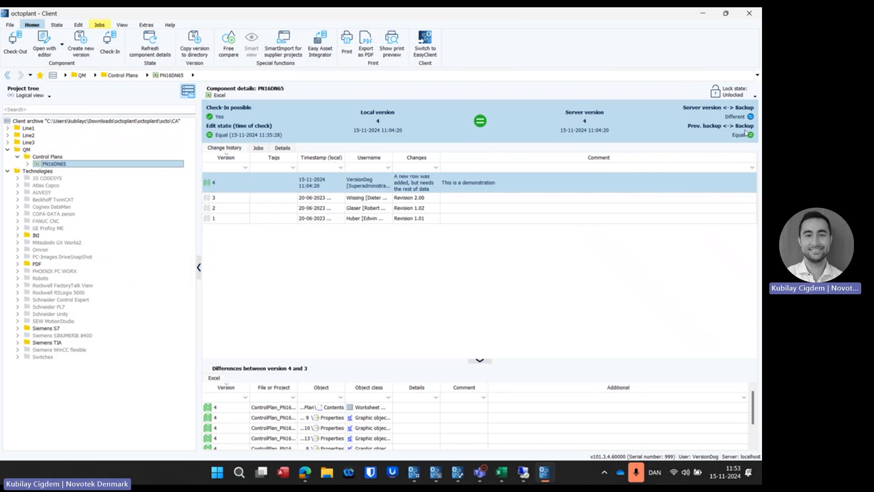
pyautogui.moveTo(745, 132)
pyautogui.click(222, 199)
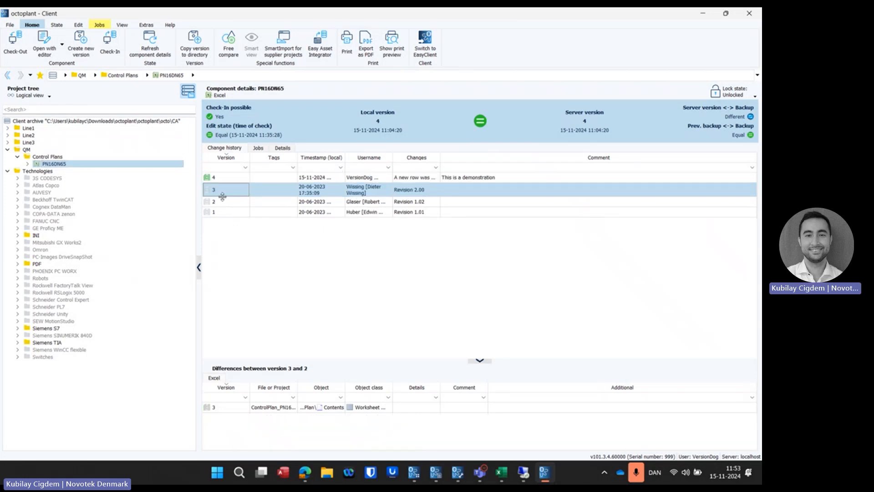
pyautogui.rightClick(217, 192)
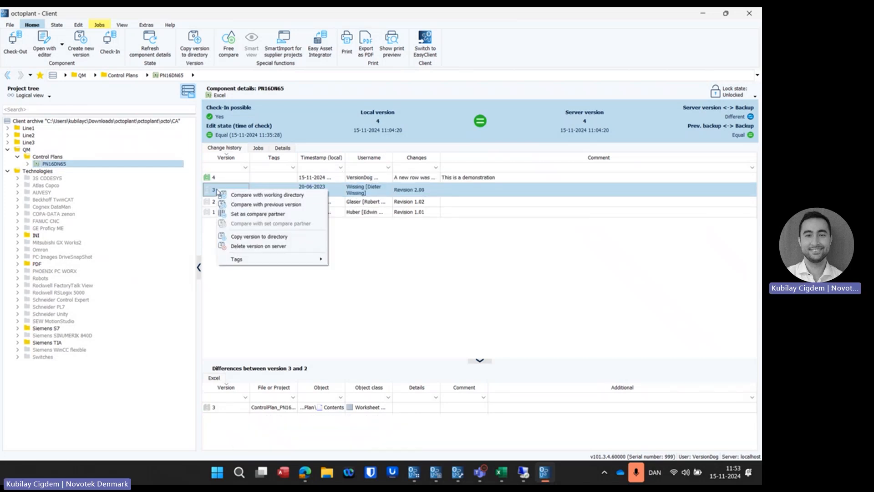
pyautogui.click(242, 206)
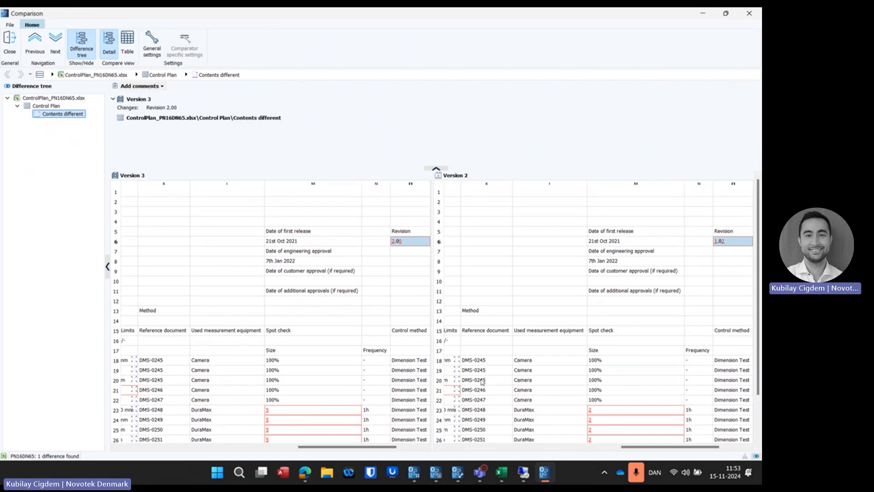
pyautogui.click(10, 51)
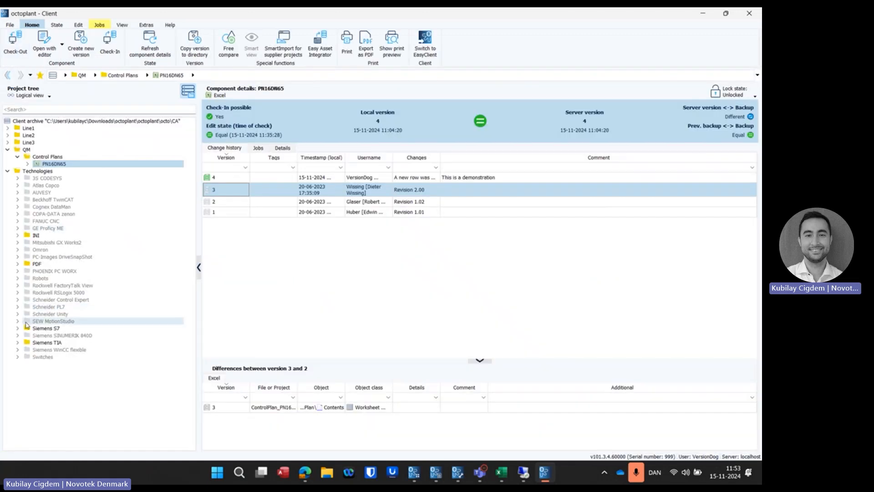
# Step: Compare version 5 of the Simatic S7 component under Siemens S7 with its previous version and examine the Network 7 ladder differences
pyautogui.click(18, 329)
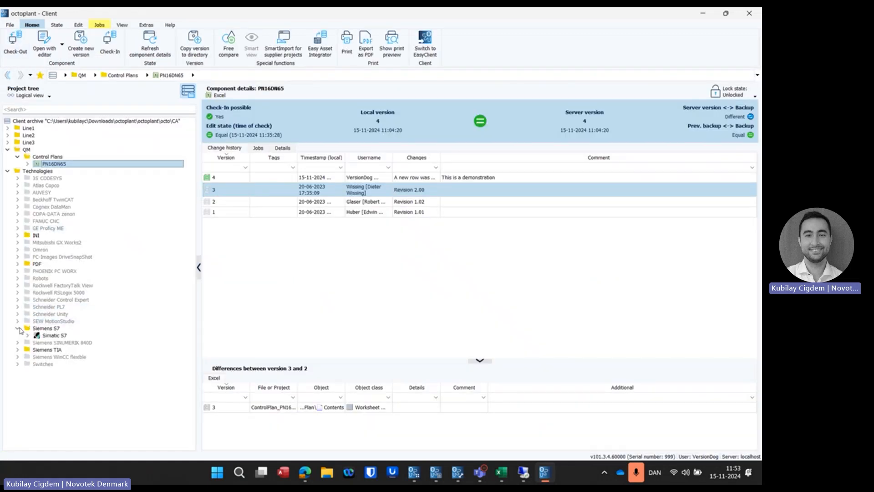
pyautogui.click(50, 336)
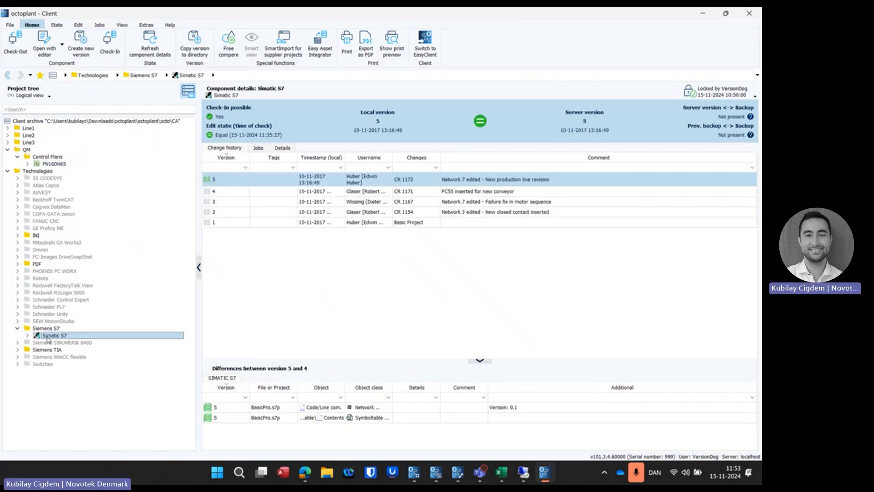
pyautogui.rightClick(225, 181)
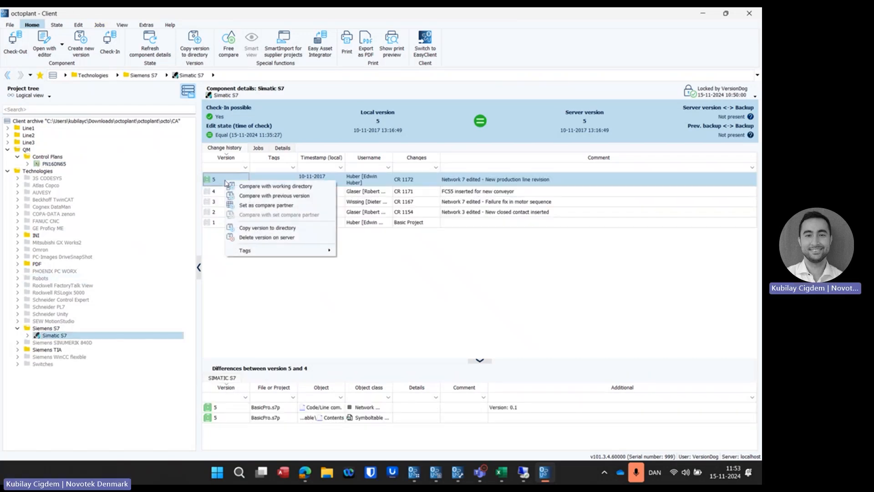
pyautogui.click(246, 195)
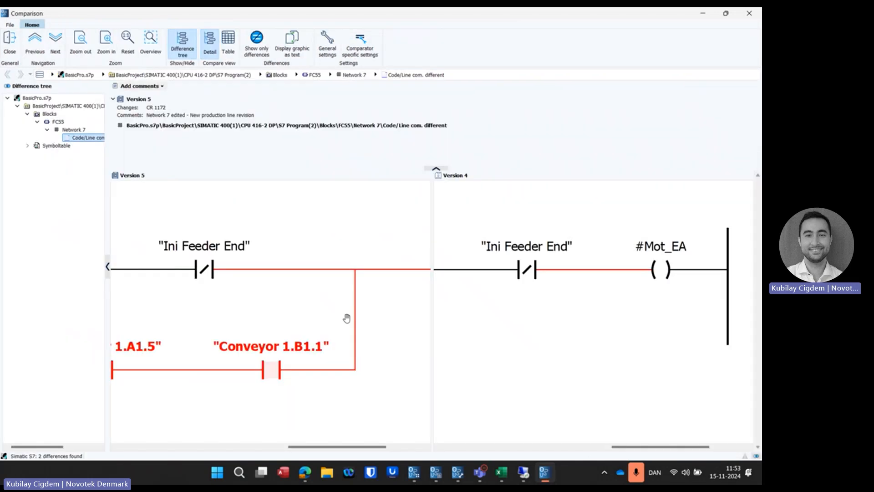
pyautogui.hscroll(-10, 347, 319)
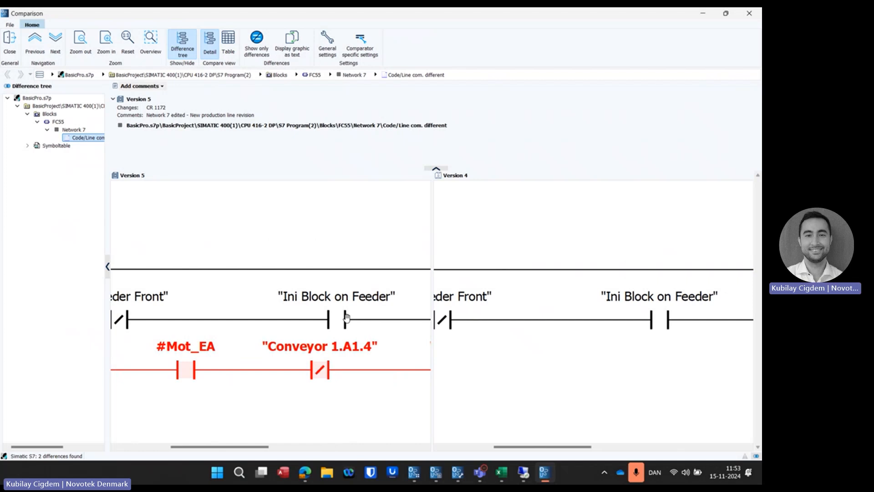
pyautogui.hscroll(10, 330, 349)
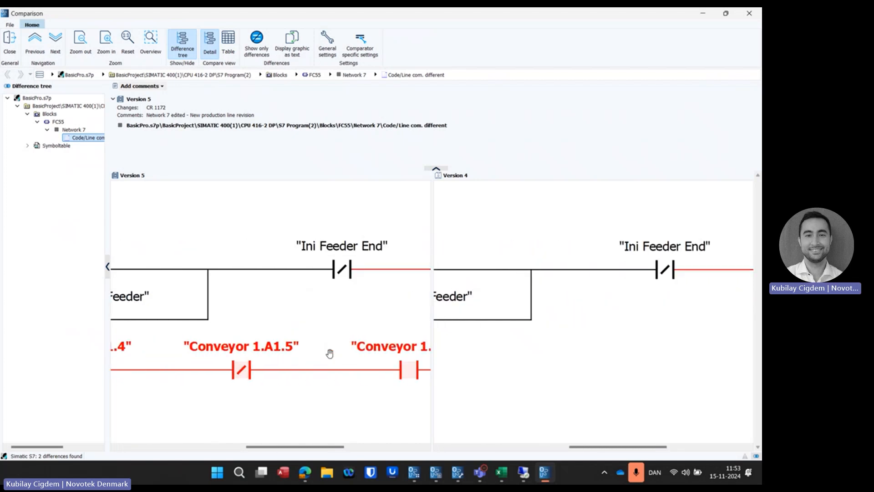
pyautogui.hscroll(-6, 330, 353)
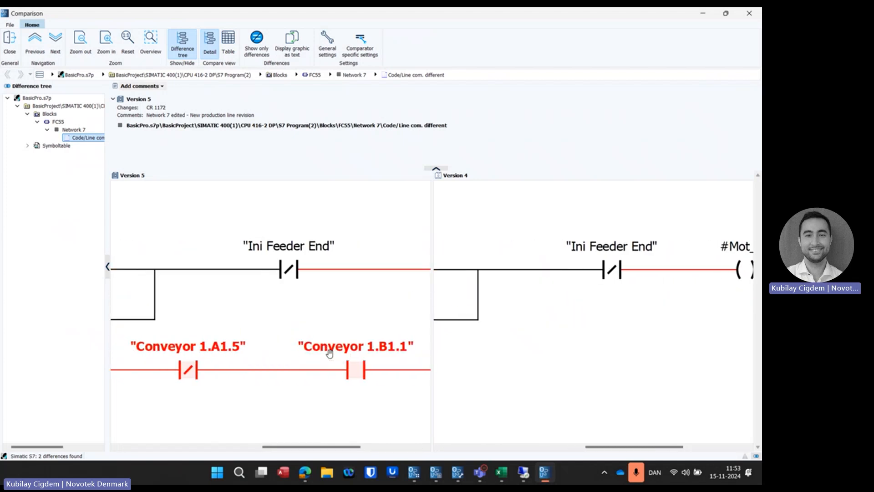
# Step: Examine the Symboltable differences, return to the Network 7 code, close the comparison and review version 5's change comment
pyautogui.click(27, 145)
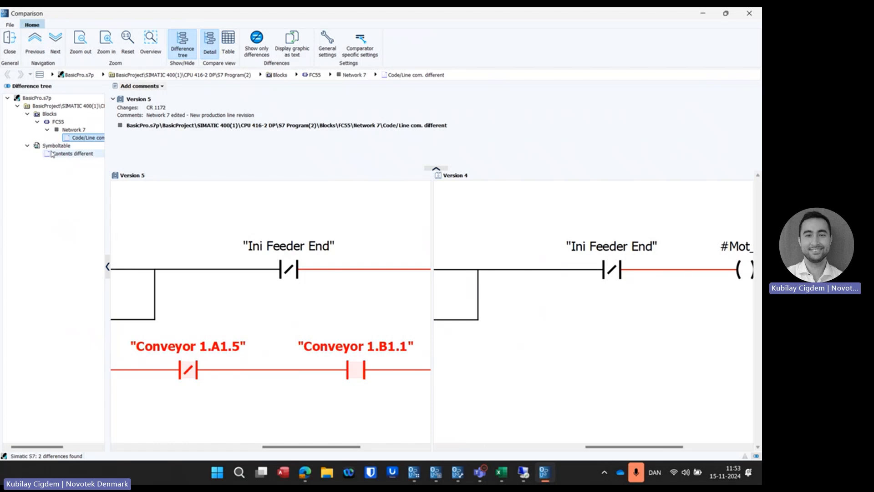
pyautogui.click(73, 153)
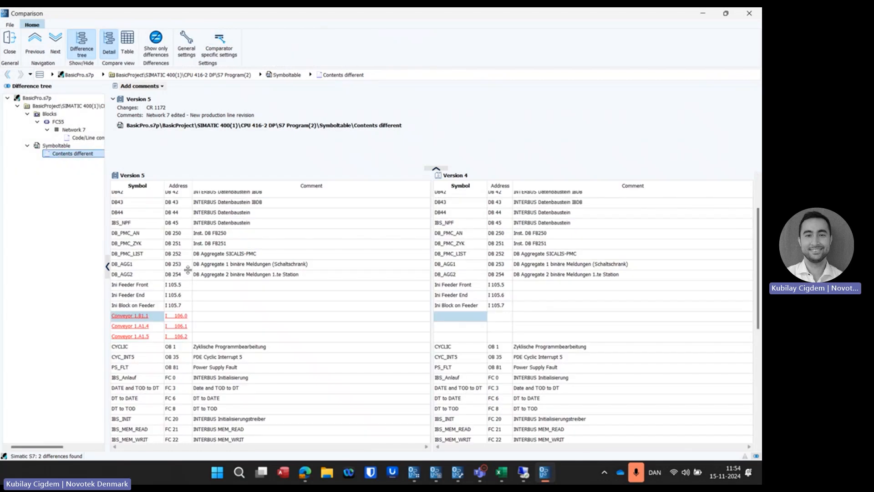
pyautogui.click(78, 138)
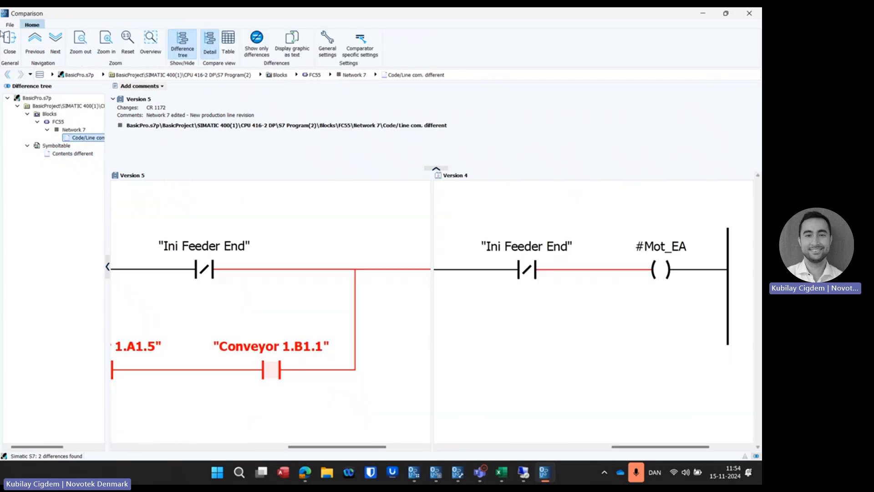
pyautogui.click(14, 43)
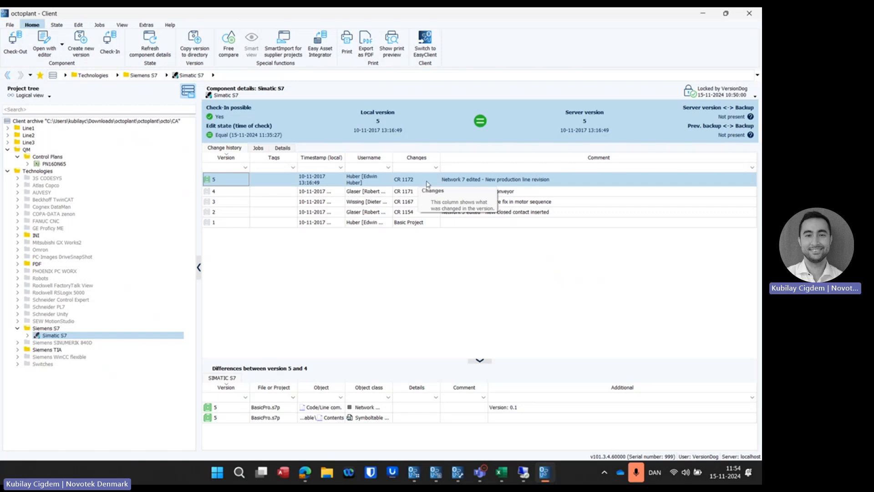
pyautogui.click(520, 180)
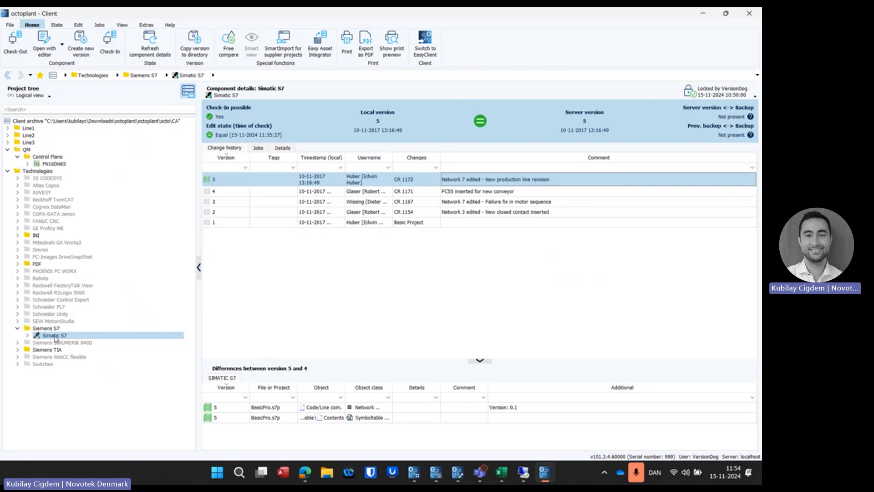
# Step: Open PN16DN65 in its editor, enter "Finishing" in cell C31 of the Control Plan sheet and close the workbook
pyautogui.click(62, 166)
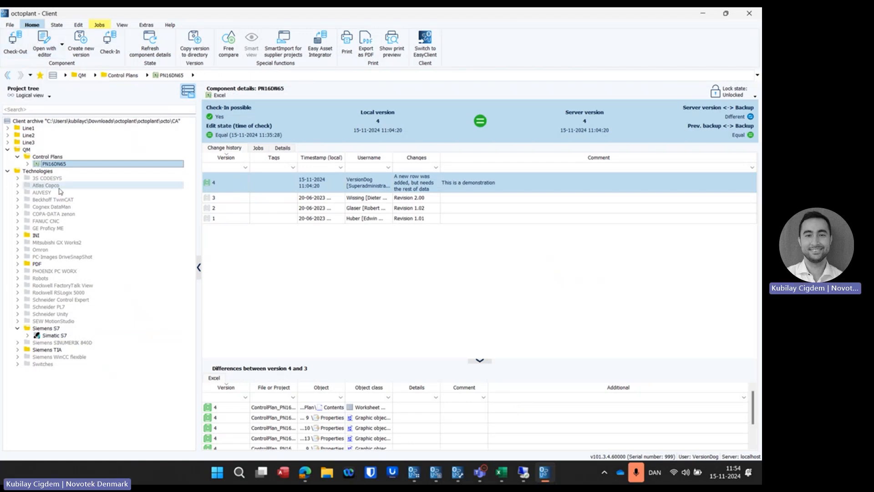
pyautogui.click(46, 46)
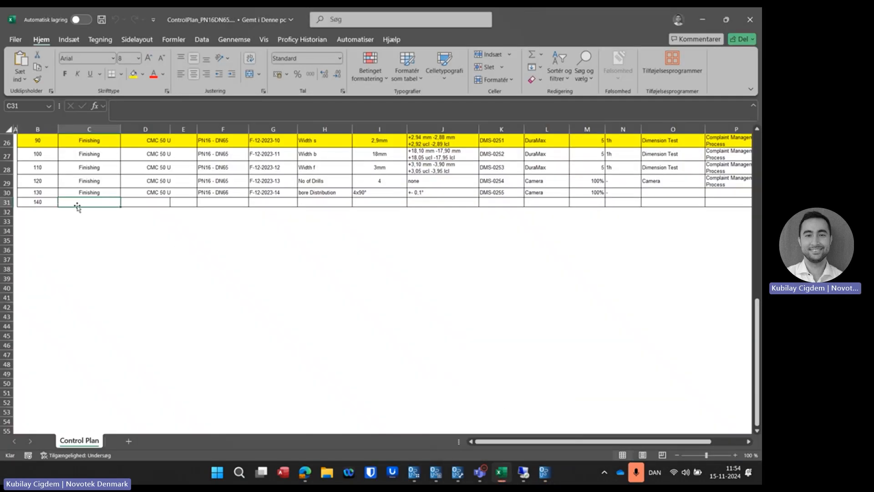
pyautogui.write('Finishing')
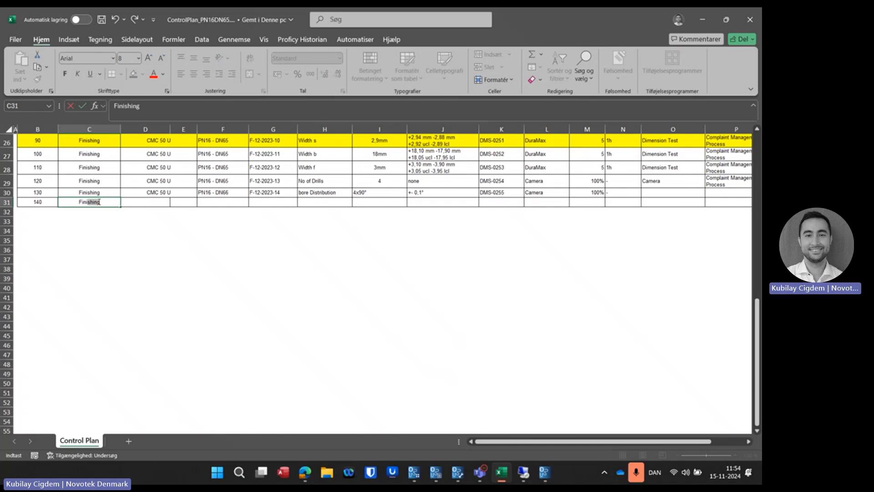
pyautogui.press('Tab')
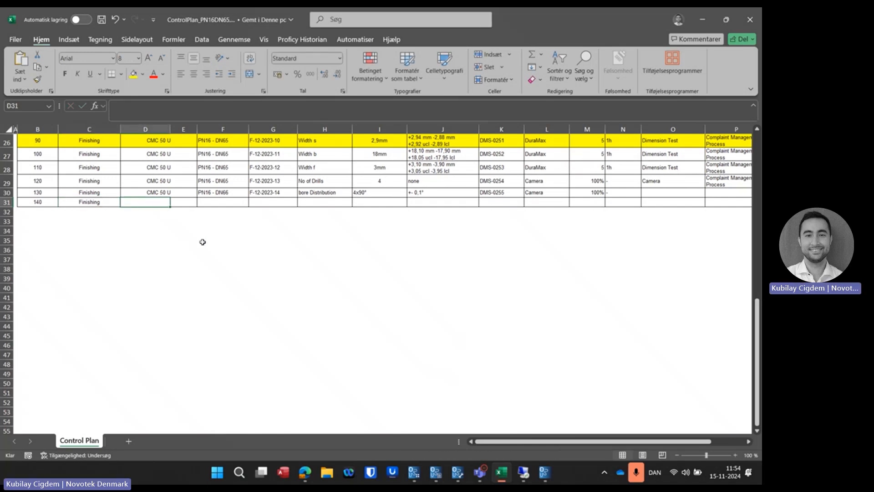
pyautogui.click(750, 19)
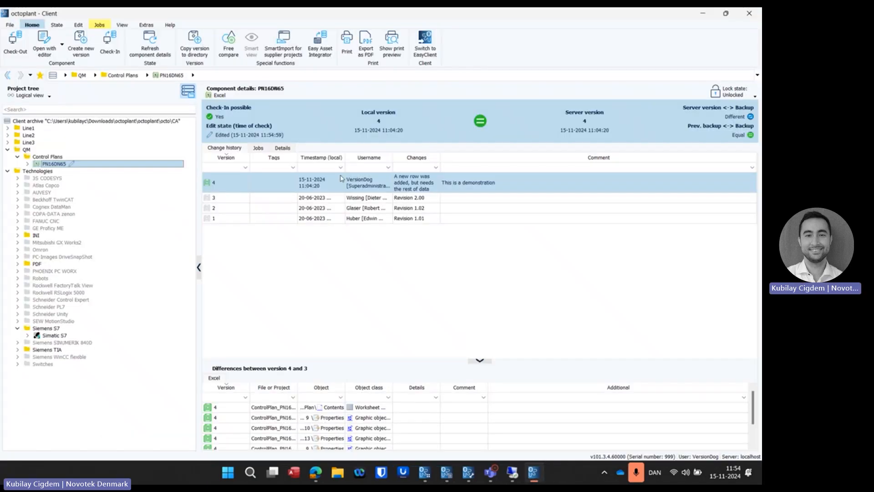
# Step: Start a new version of PN16DN65 with the changes text "Small change to row 31" and the comment "This is a demonstration"
pyautogui.moveTo(257, 137)
pyautogui.click(93, 38)
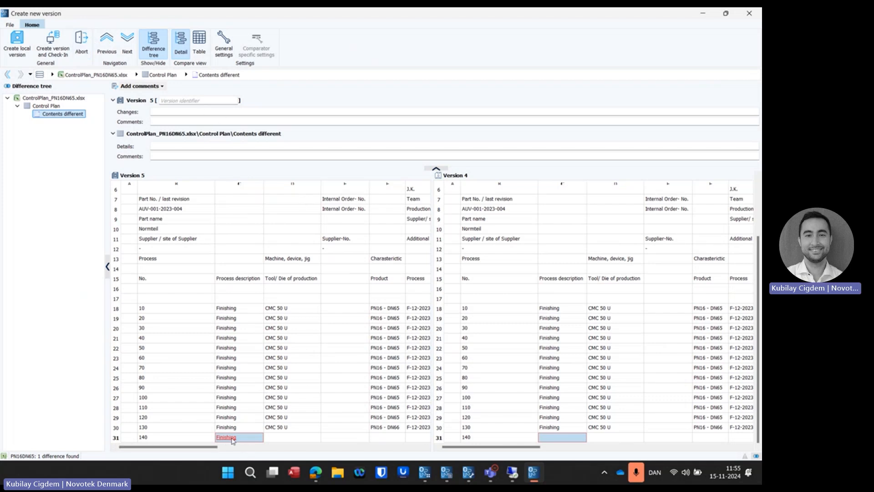
pyautogui.click(181, 112)
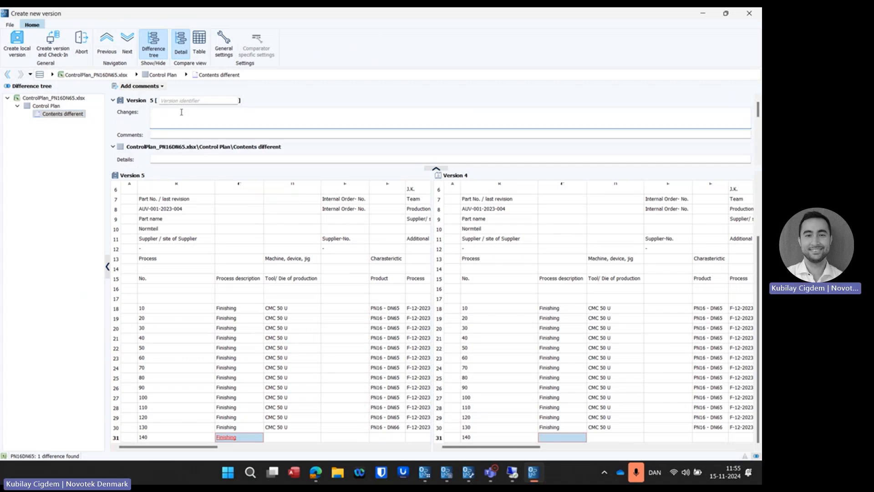
pyautogui.write('Small change to row 31')
pyautogui.press('Tab')
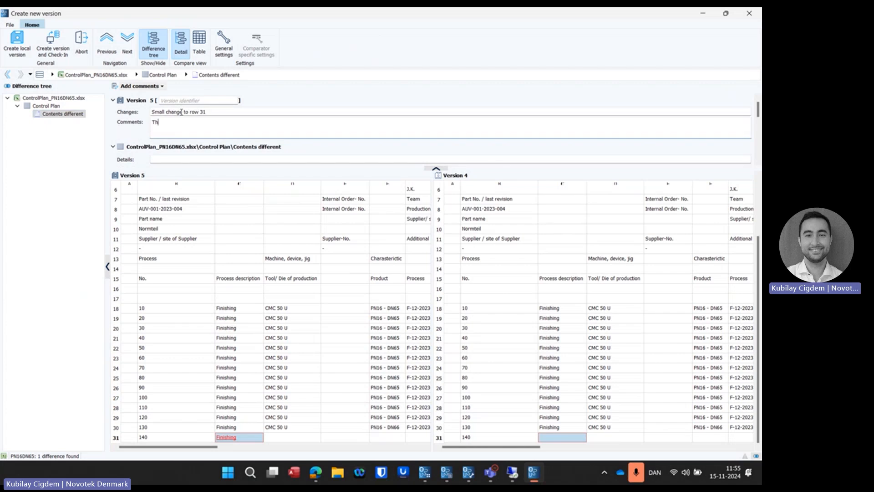
pyautogui.write('This is a demonstration')
# Step: Create the new version locally without difference details, and check PN16DN65 in to the server
pyautogui.click(53, 115)
pyautogui.click(190, 162)
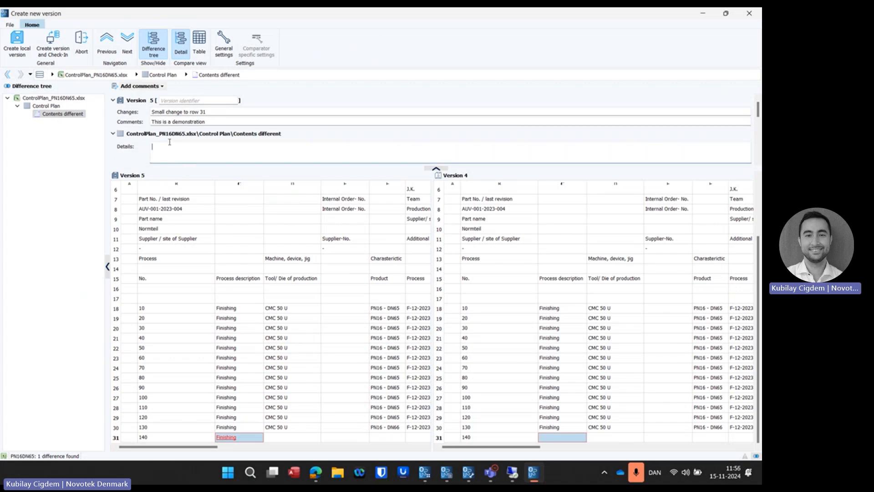
pyautogui.click(76, 117)
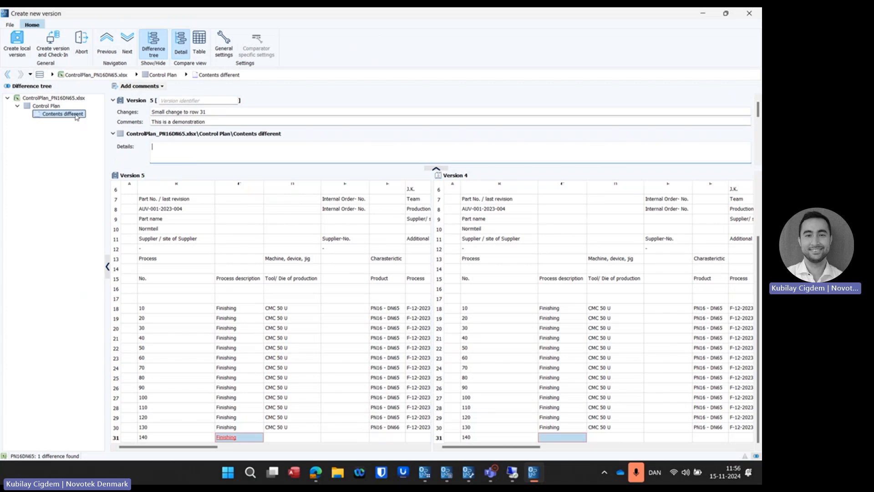
pyautogui.click(24, 44)
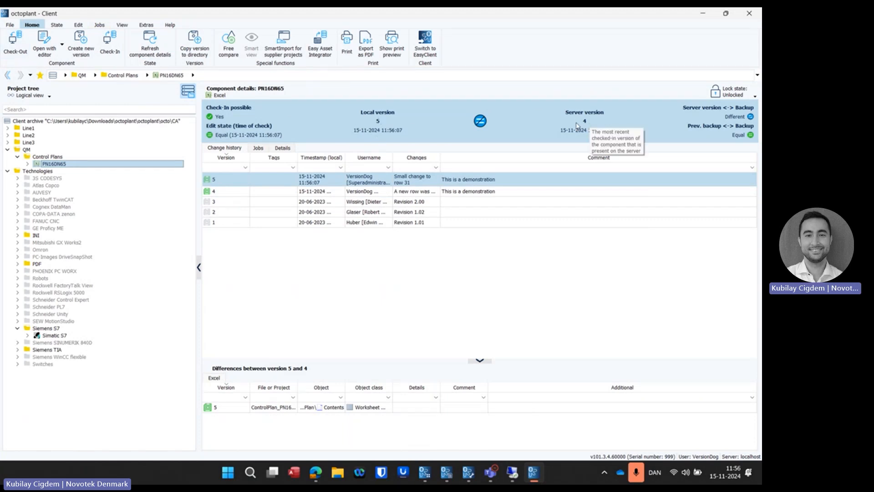
pyautogui.click(109, 43)
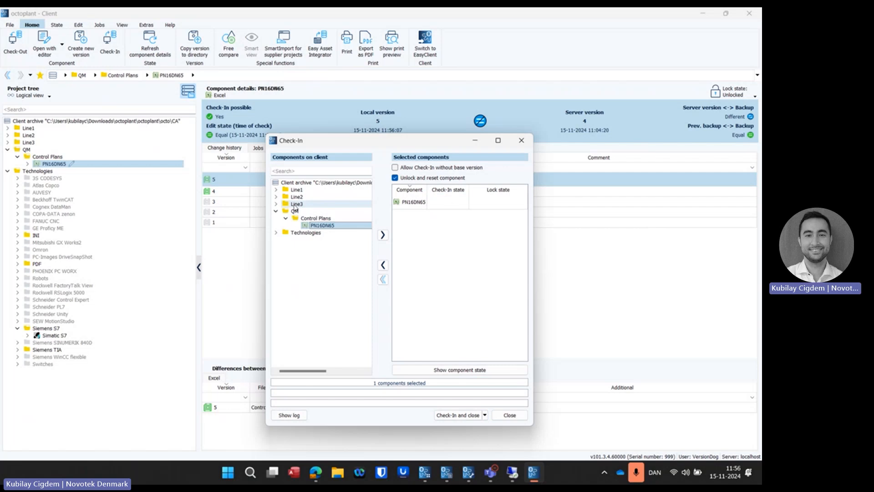
pyautogui.click(461, 414)
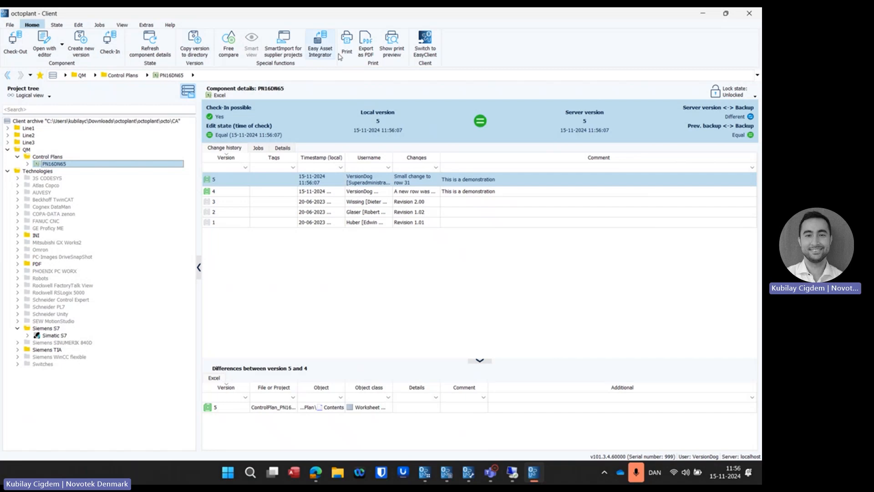
# Step: Switch to EasyClient and, from its Check-Out stage, open the Simatic S7 component under Technologies, Siemens S7
pyautogui.click(425, 42)
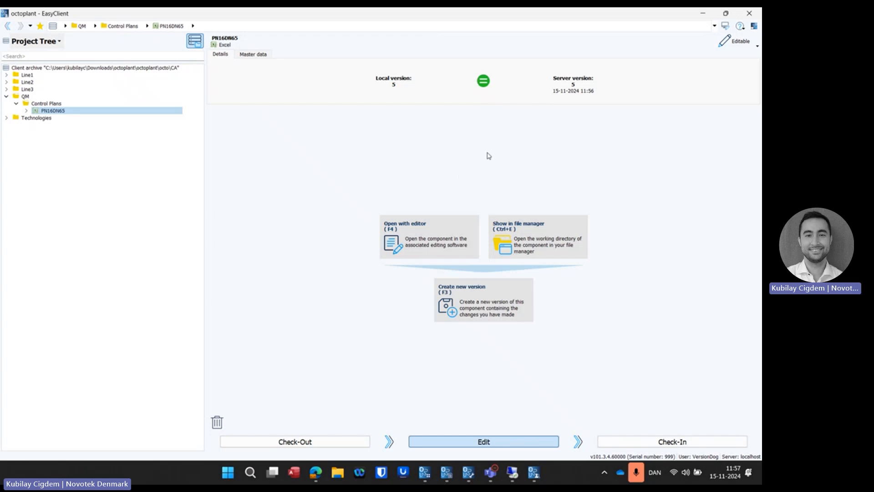
pyautogui.click(255, 443)
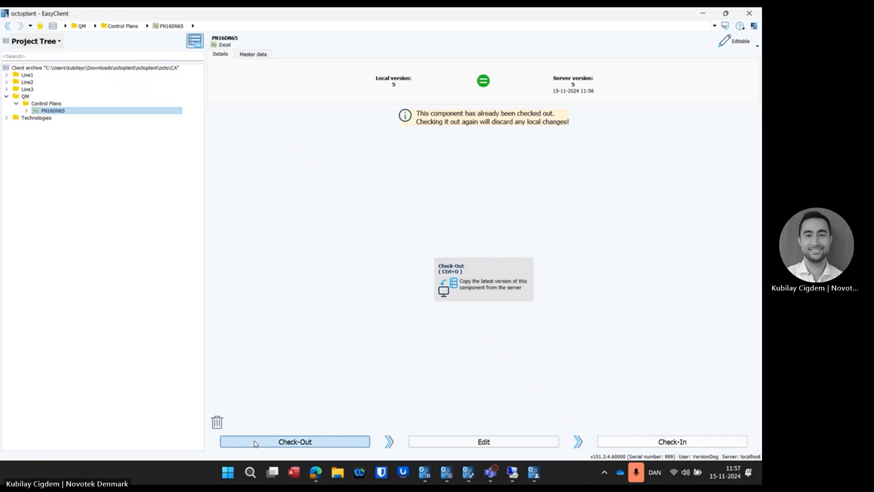
pyautogui.click(7, 119)
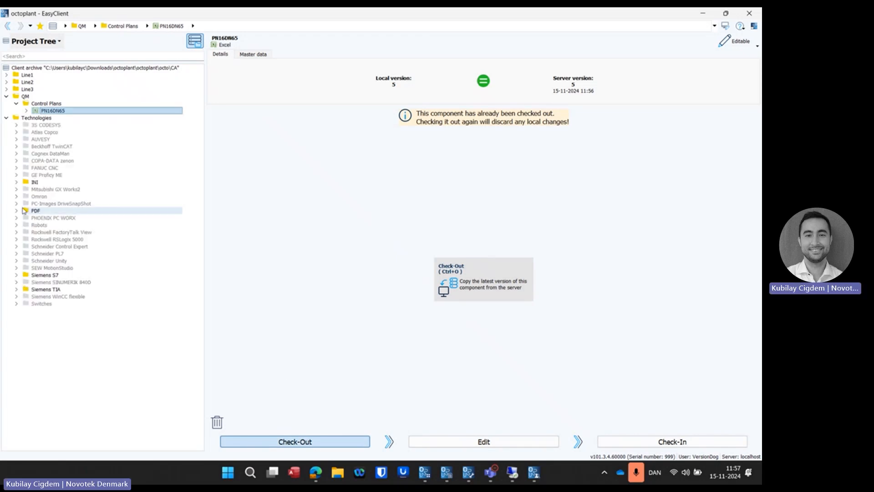
pyautogui.click(17, 183)
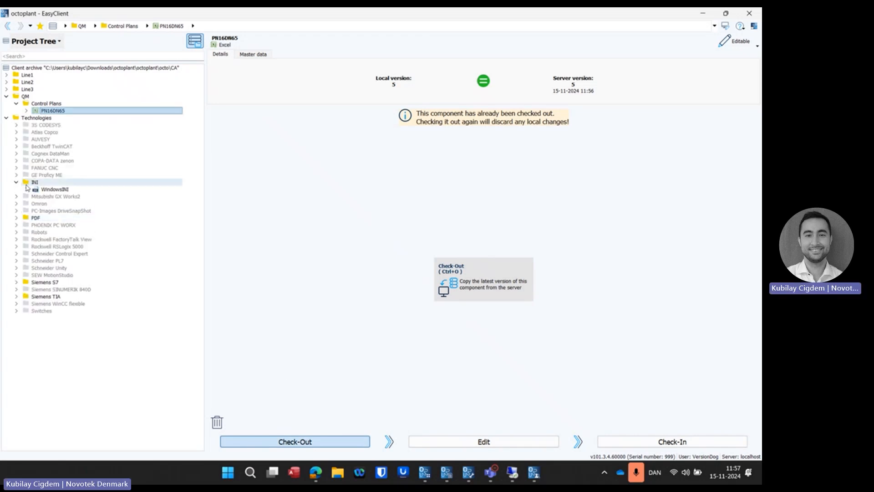
pyautogui.click(16, 282)
pyautogui.click(38, 291)
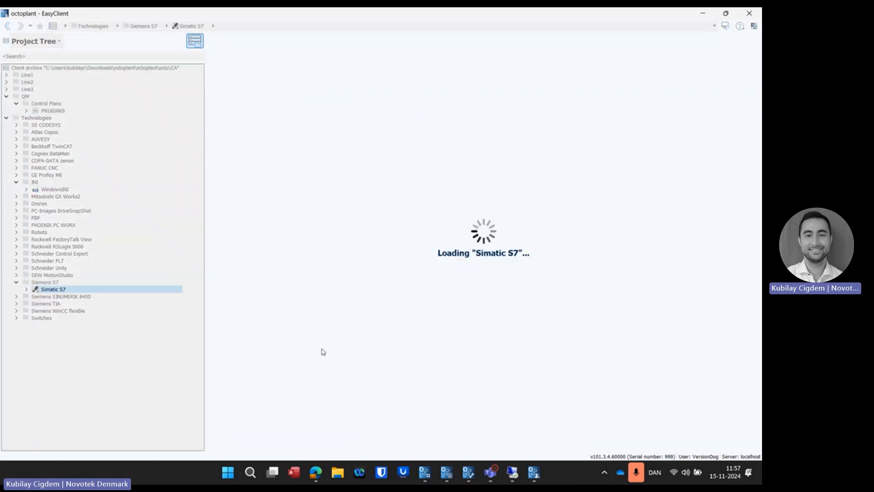
# Step: Check out the latest version of Simatic S7 from the server and switch from EasyClient to the full client
pyautogui.click(310, 442)
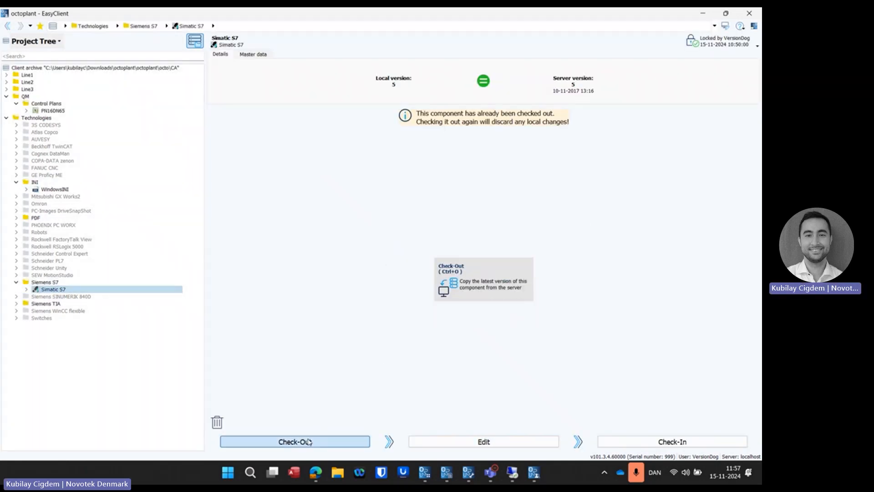
pyautogui.click(477, 277)
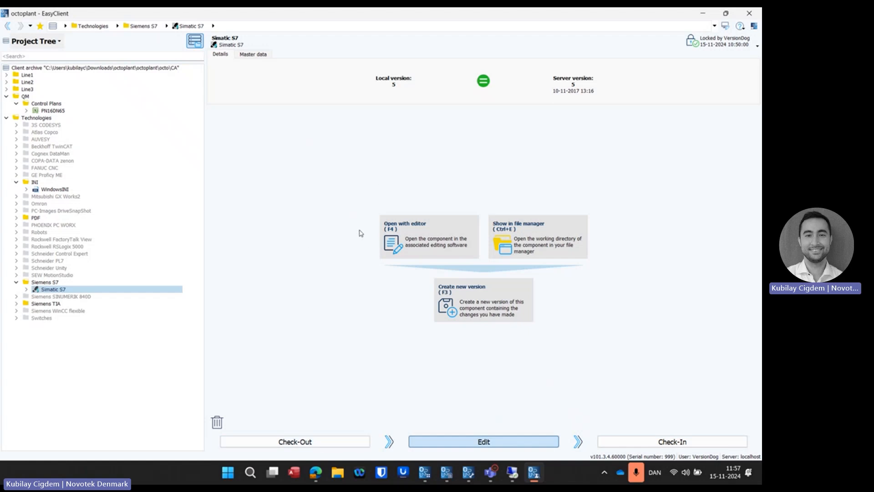
pyautogui.click(755, 26)
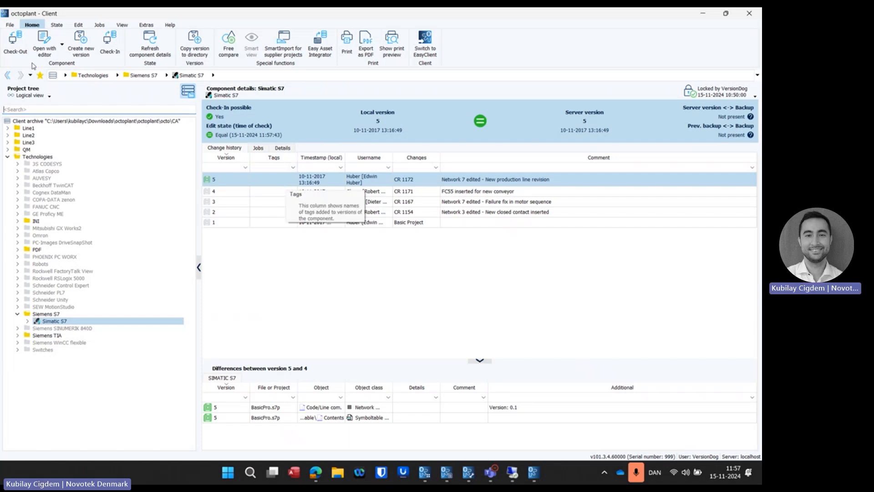
# Step: Examine the Supplier Check-Out options for Simatic S7 in the Check-Out dialog and close it without checking out
pyautogui.click(15, 41)
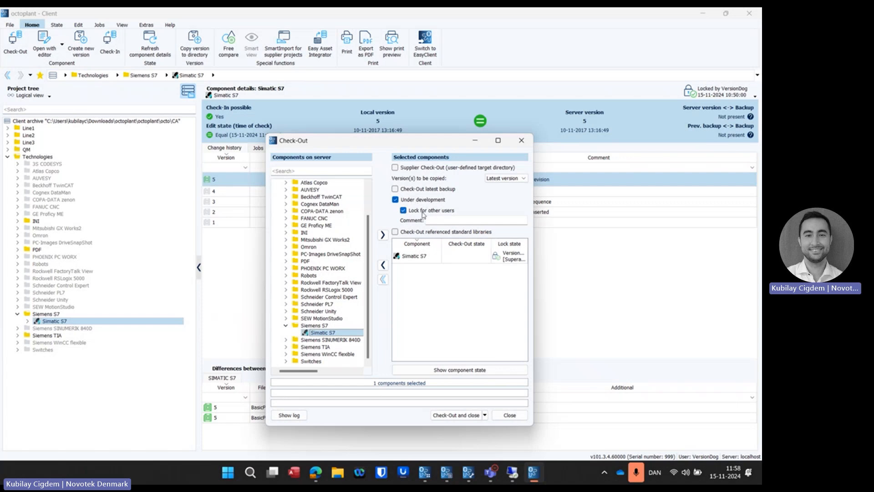
pyautogui.click(417, 169)
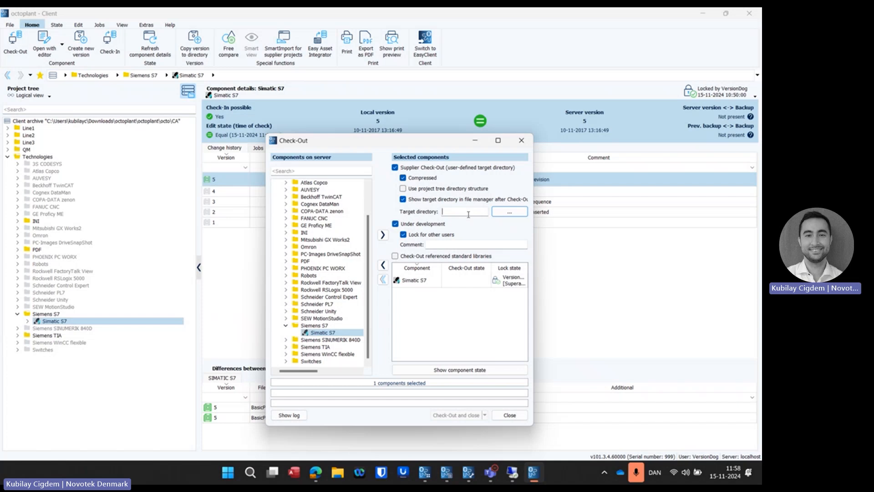
pyautogui.click(509, 416)
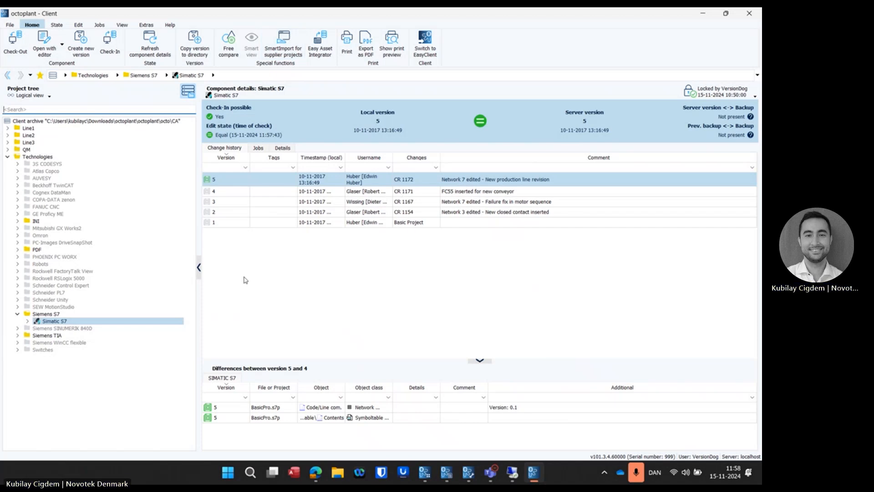
# Step: Open the Free comparator for Simatic S7, look through its folders and the list of available comparators, and close it
pyautogui.click(237, 42)
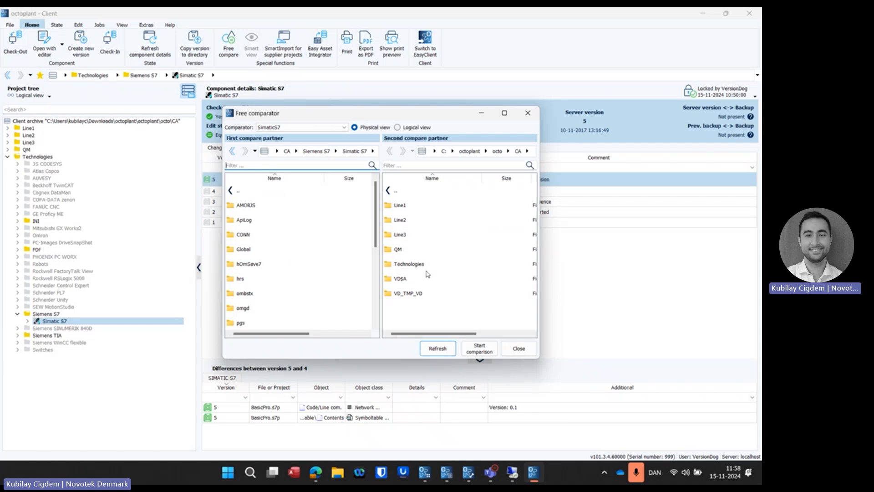
pyautogui.click(280, 233)
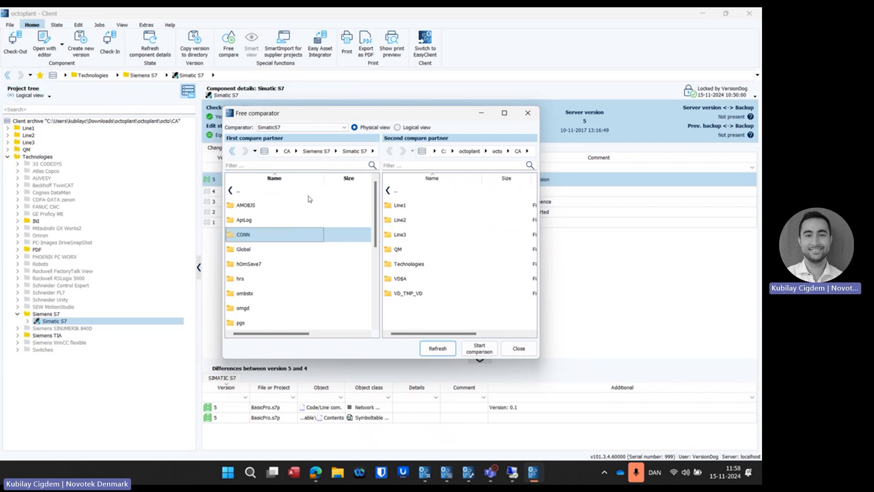
pyautogui.click(263, 225)
pyautogui.click(296, 128)
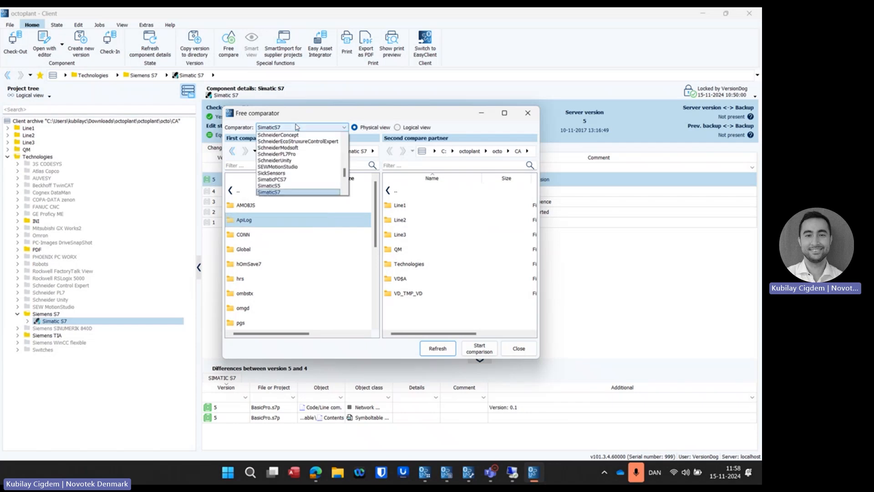
pyautogui.scroll(-3, 299, 152)
pyautogui.scroll(-3, 299, 153)
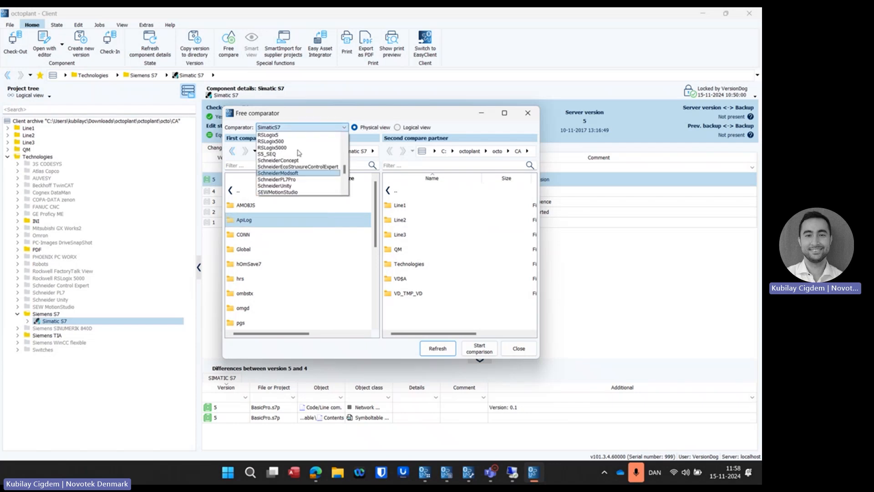
pyautogui.click(311, 124)
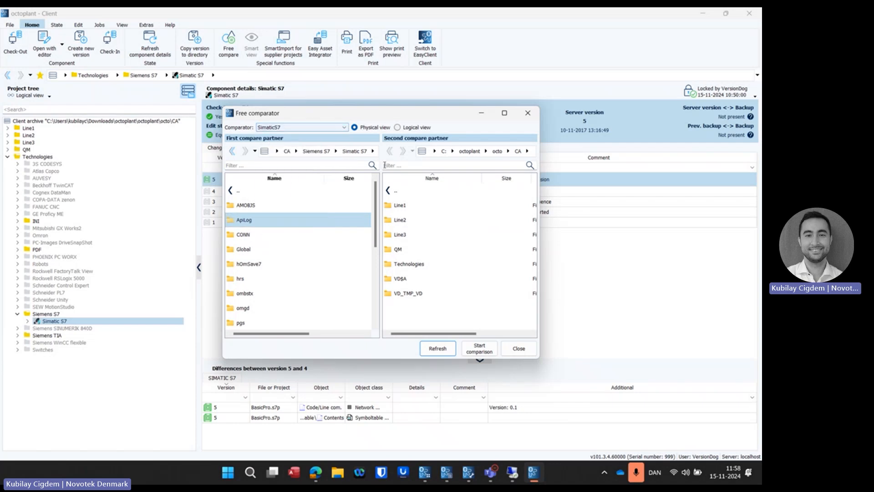
pyautogui.click(528, 113)
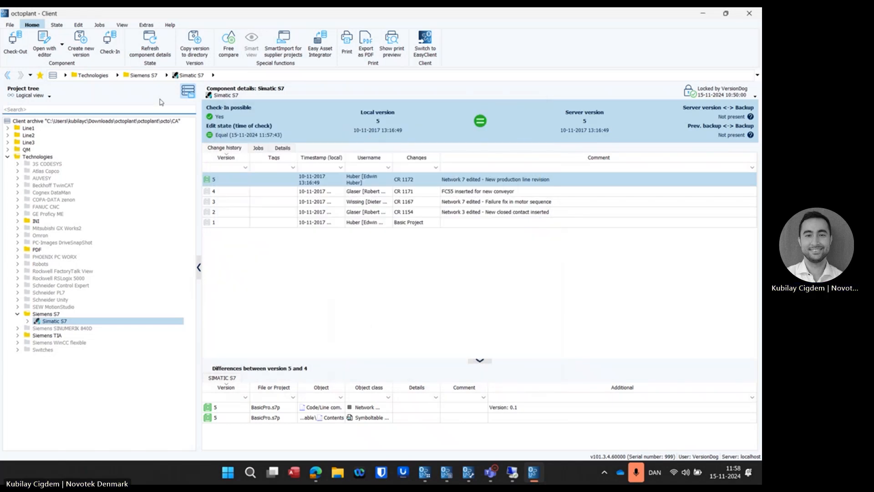
pyautogui.click(146, 25)
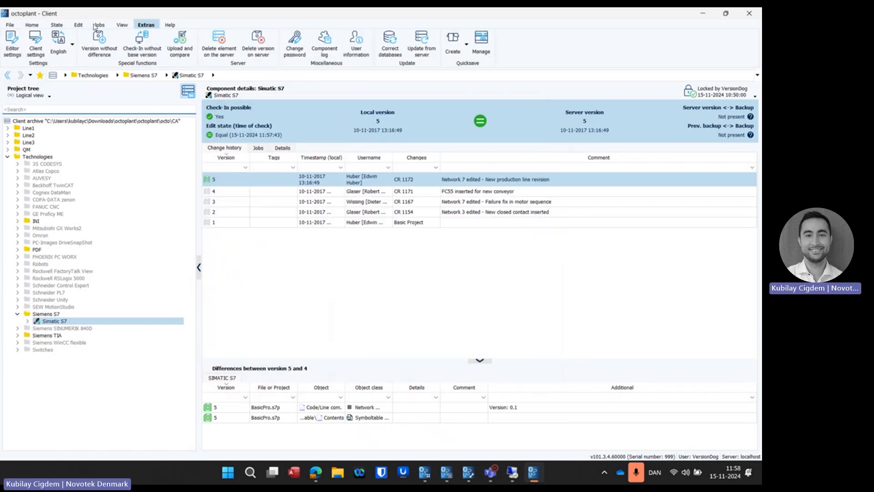
pyautogui.click(32, 25)
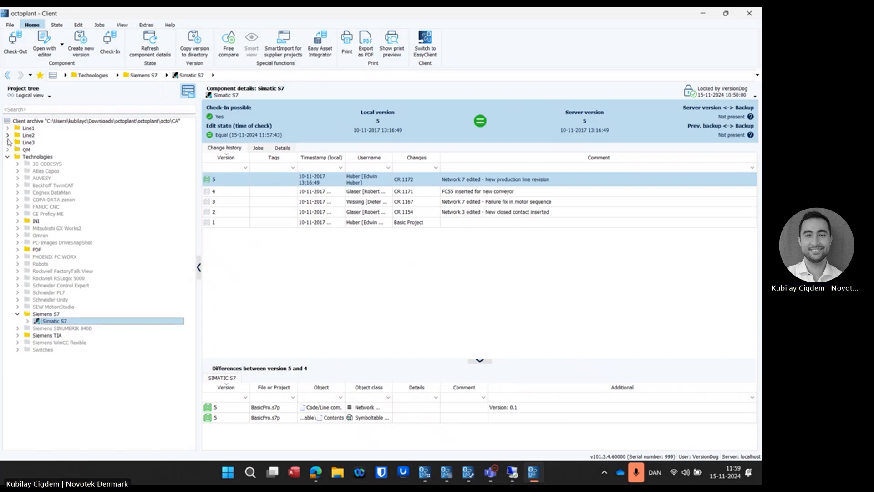
# Step: View the component details of Excel under Line3 and collapse the Line3 folder
pyautogui.click(8, 143)
pyautogui.click(36, 150)
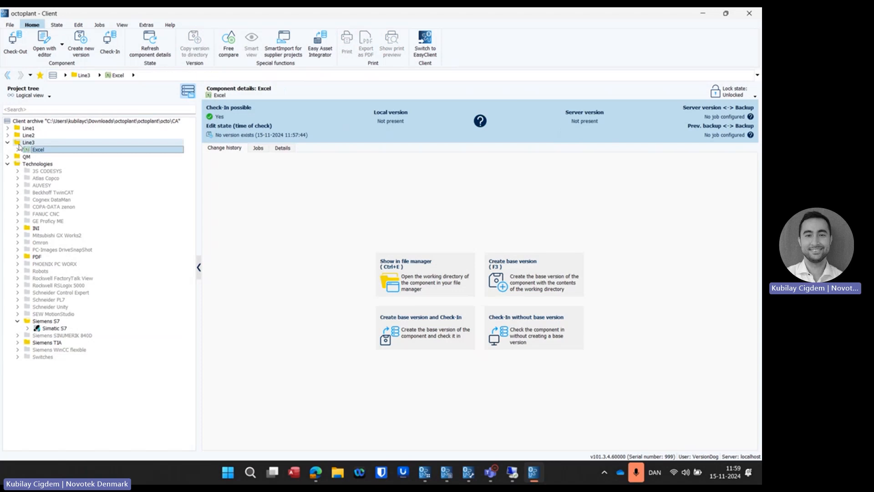
pyautogui.click(8, 143)
# Step: Collapse Technologies, open PN16DN65 under QM, Control Plans, and view its jobs and job results
pyautogui.click(7, 150)
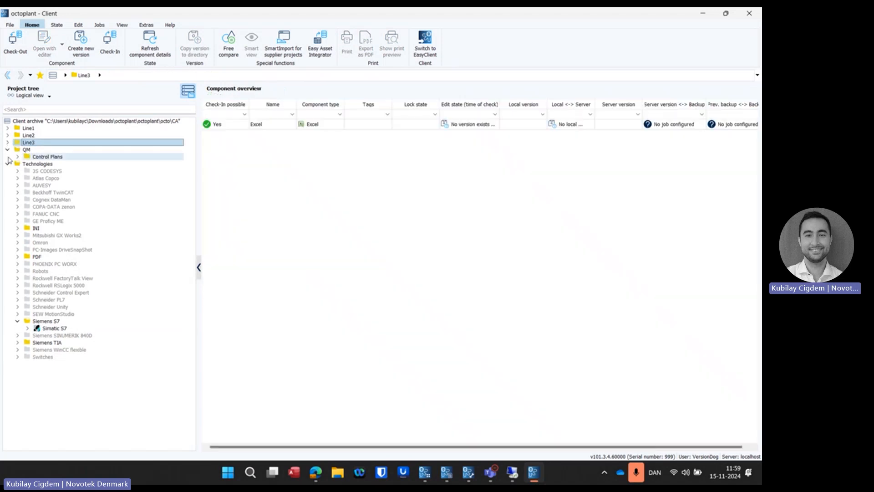
pyautogui.click(7, 164)
pyautogui.click(18, 157)
pyautogui.click(43, 165)
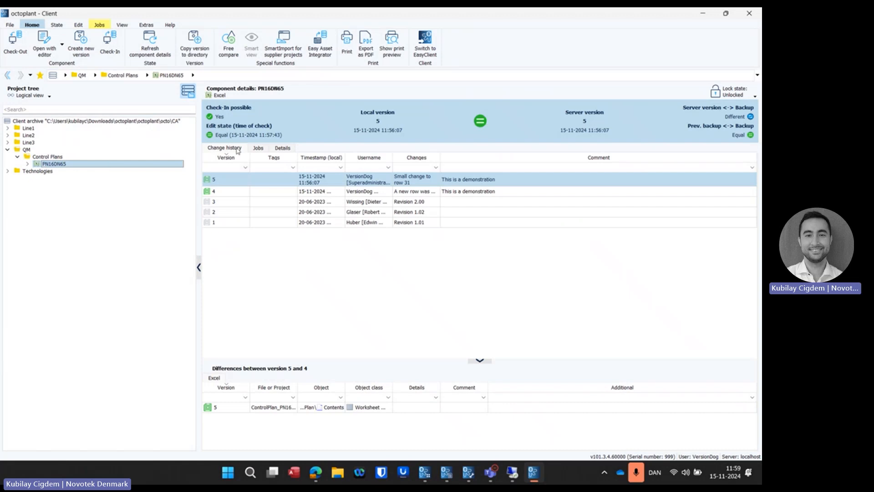
pyautogui.click(258, 149)
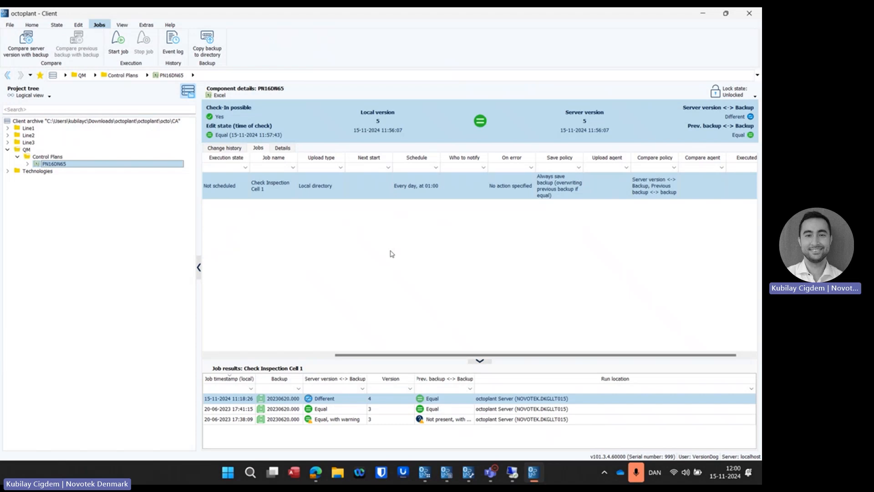
pyautogui.click(392, 254)
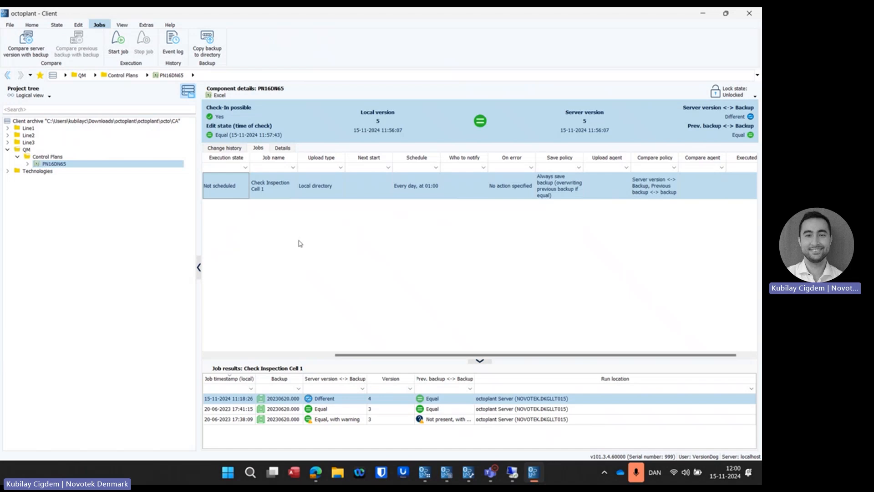
# Step: Exit the octoplant client, closing it despite the local changes that are not checked in
pyautogui.click(29, 26)
pyautogui.click(10, 25)
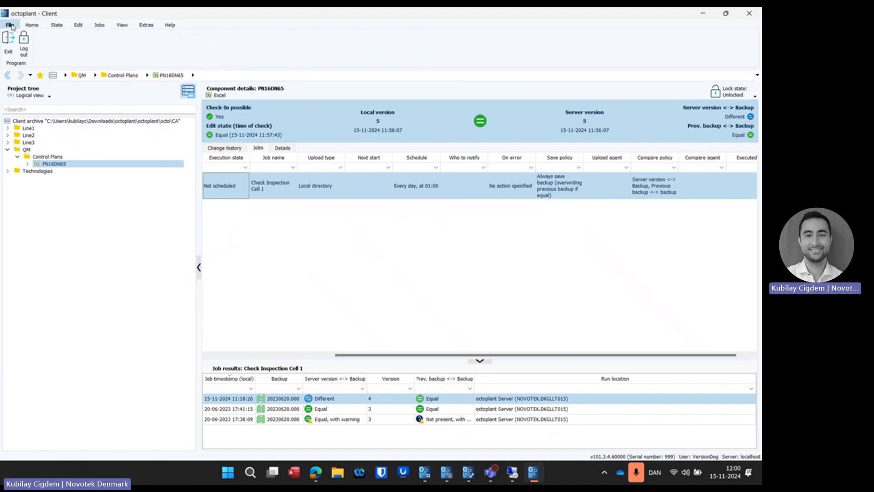
pyautogui.click(9, 42)
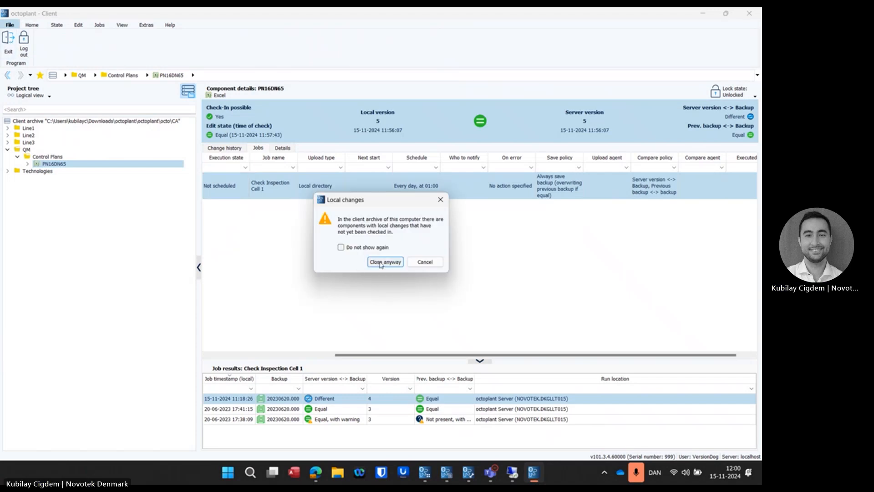
pyautogui.click(382, 263)
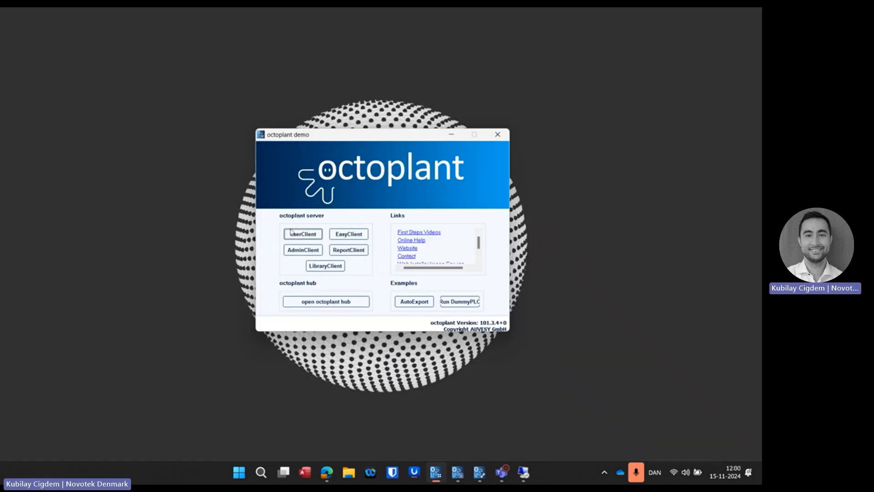
# Step: Start the AdminClient, open its Jobs area and maximize the window
pyautogui.click(297, 253)
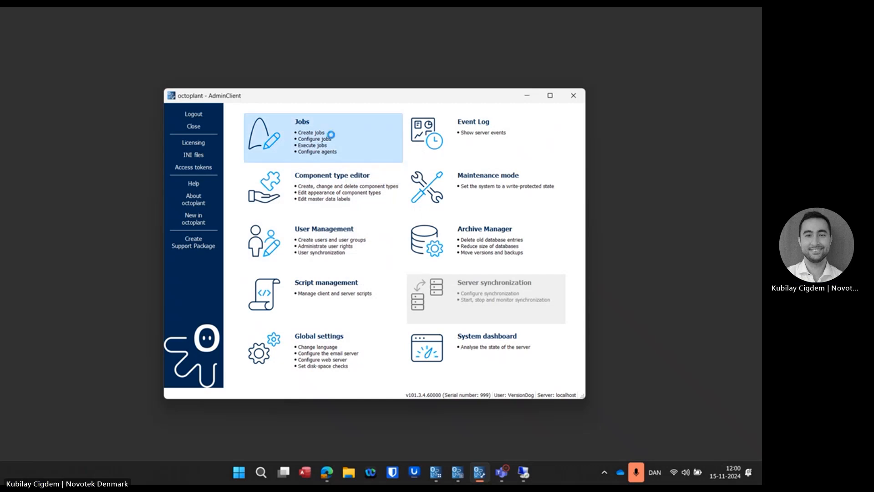
pyautogui.click(332, 138)
pyautogui.doubleClick(365, 100)
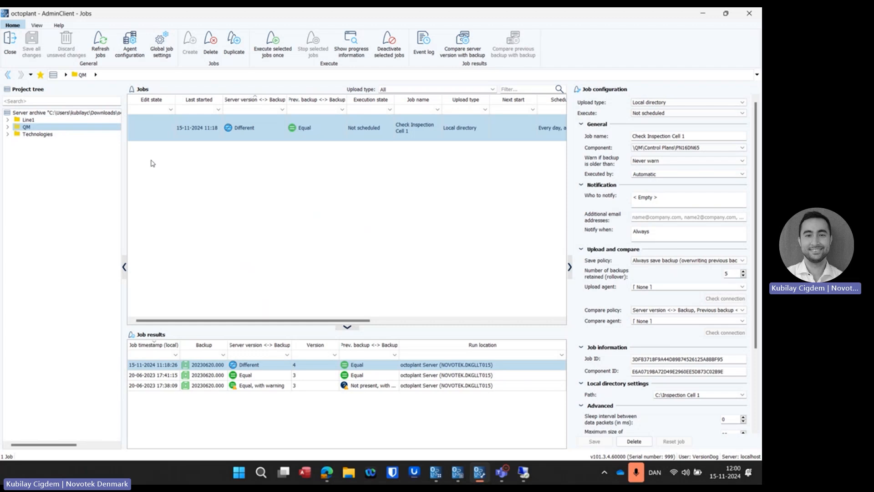
# Step: Expand QM and Control Plans in the project tree and add a new job for the PN16DN65 component
pyautogui.click(8, 127)
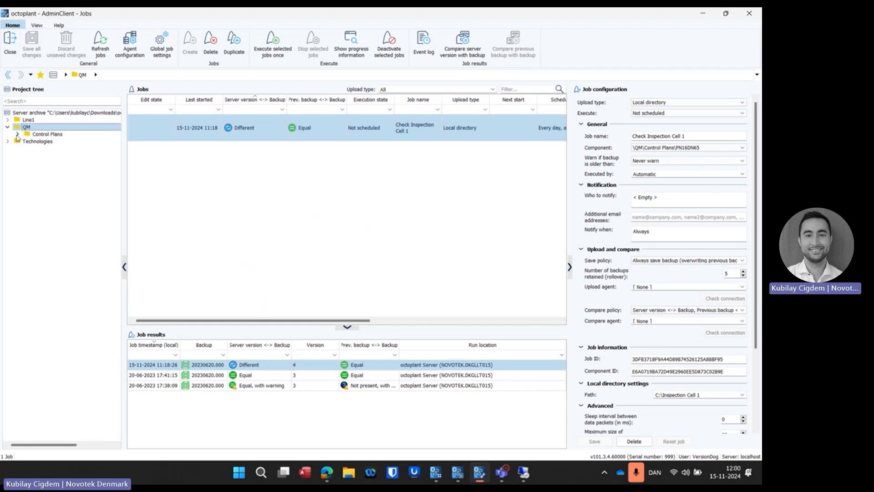
pyautogui.click(17, 134)
pyautogui.click(45, 141)
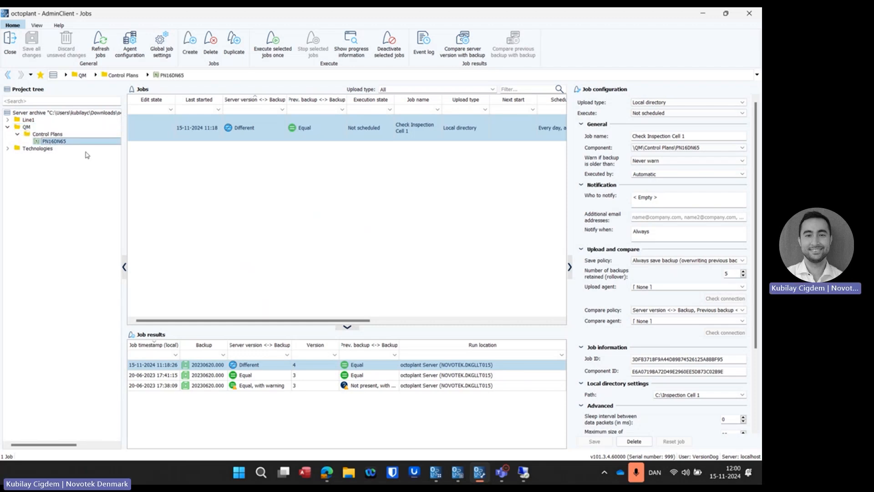
pyautogui.moveTo(54, 144); pyautogui.dragTo(243, 174)
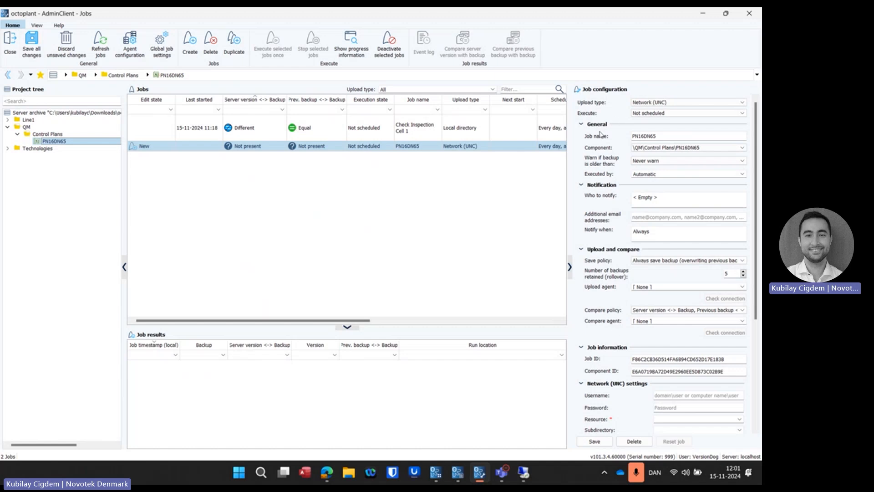
# Step: Examine the upload types available for the new PN16DN65 job, and view the configuration of the Check Inspection Cell 1 job
pyautogui.click(661, 103)
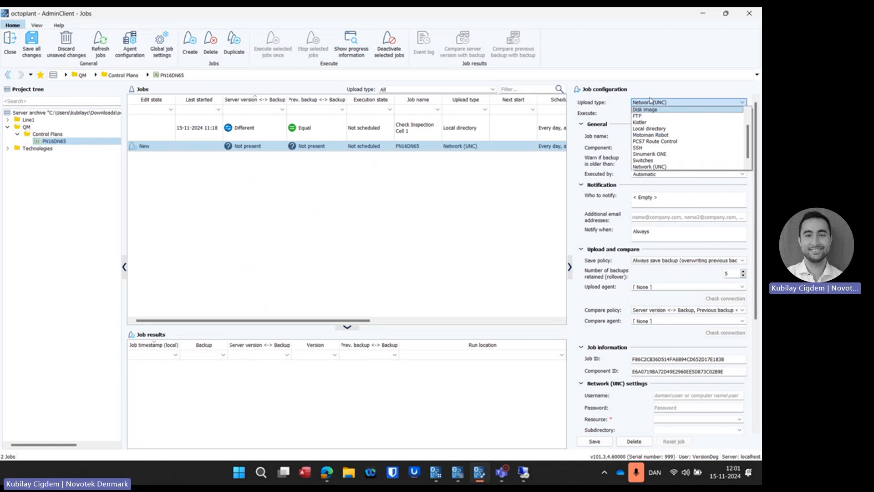
pyautogui.click(651, 102)
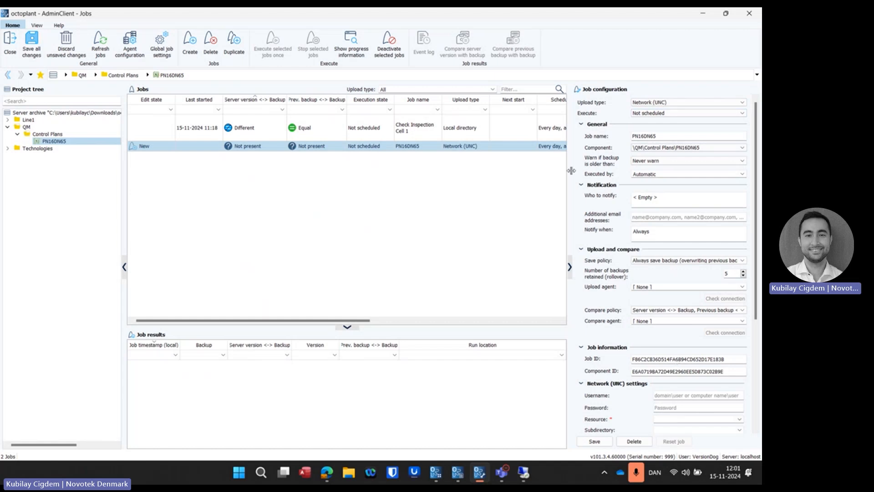
pyautogui.click(469, 133)
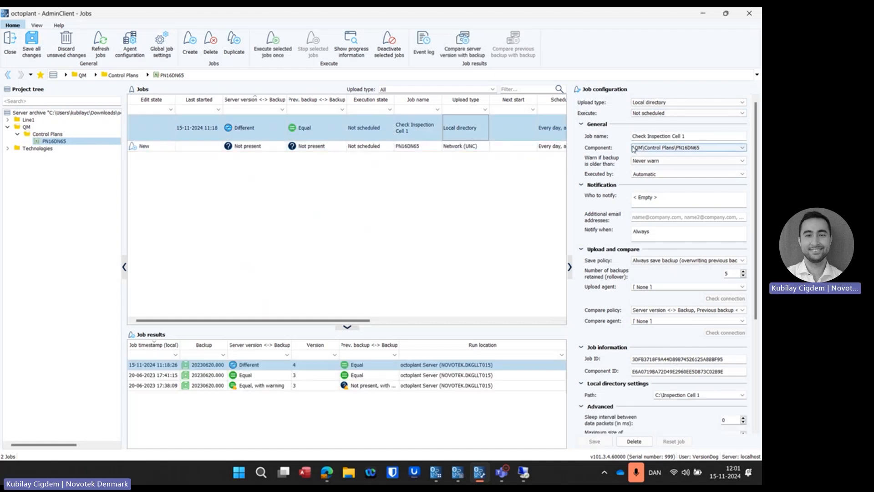
# Step: Select Simatic S7 under Technologies, Siemens S7, and examine its job's configuration, from schedule and notification to access path details
pyautogui.click(8, 148)
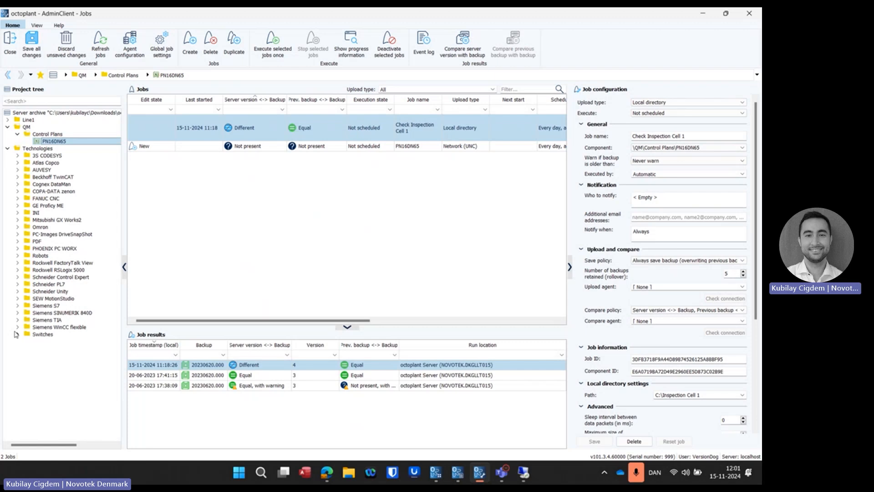
pyautogui.click(18, 306)
pyautogui.click(53, 313)
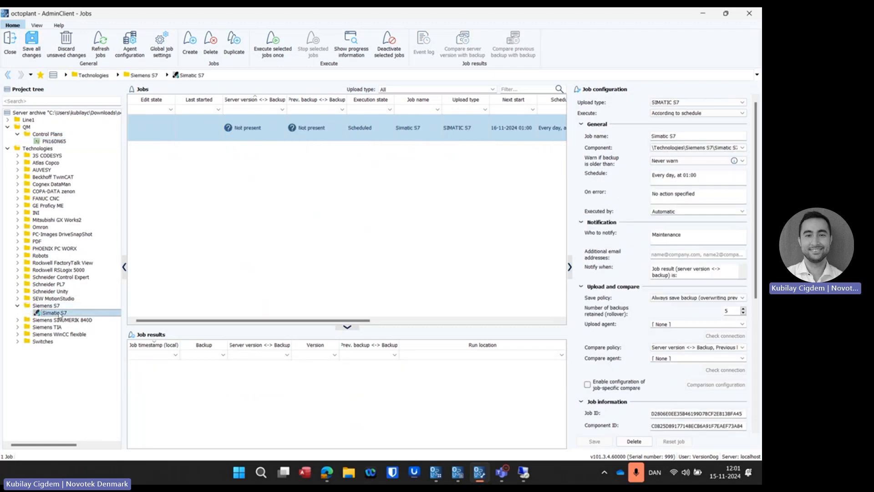
pyautogui.click(363, 136)
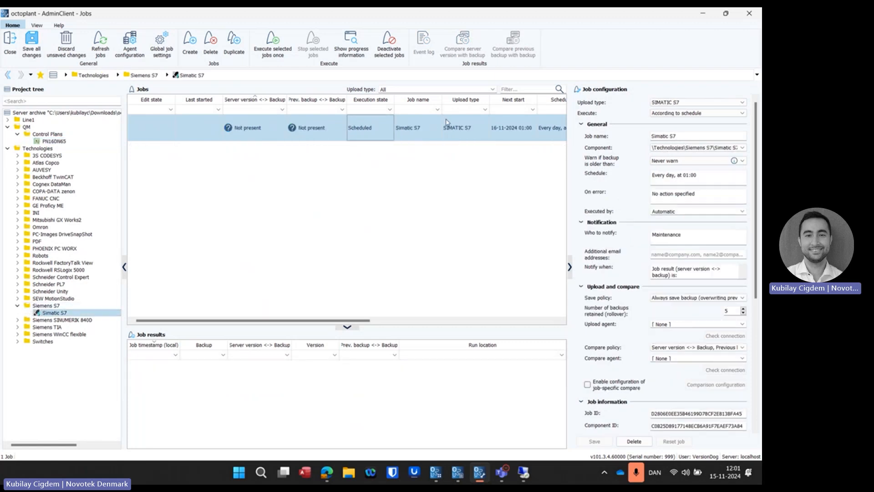
pyautogui.scroll(-3, 637, 273)
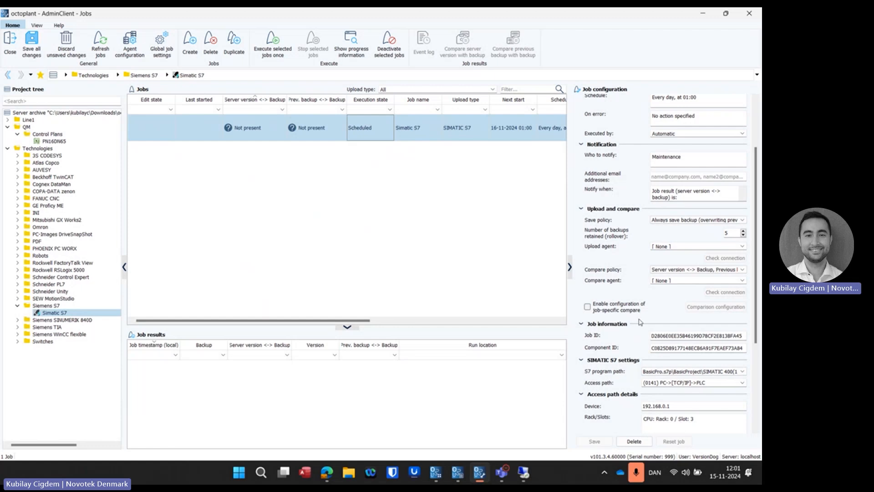
pyautogui.scroll(3, 636, 261)
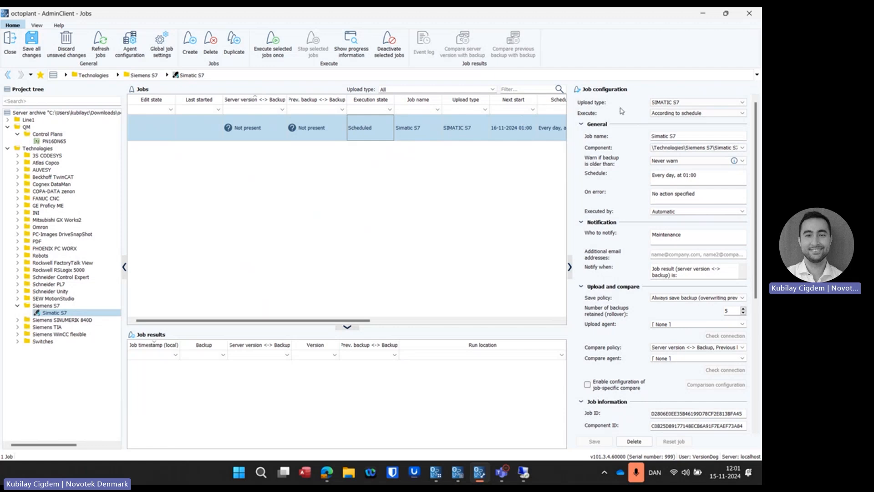
# Step: Examine the Simatic S7 job's upload type and execution options, and the settings for when and who to notify
pyautogui.click(669, 105)
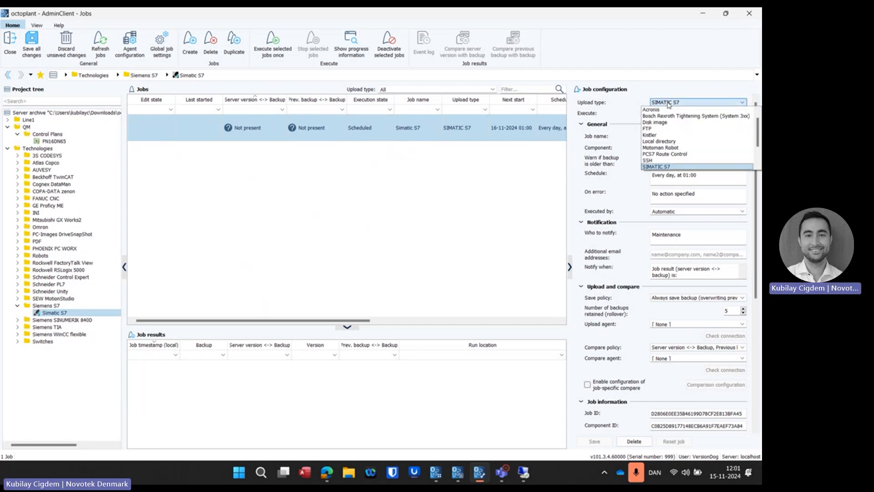
pyautogui.click(686, 105)
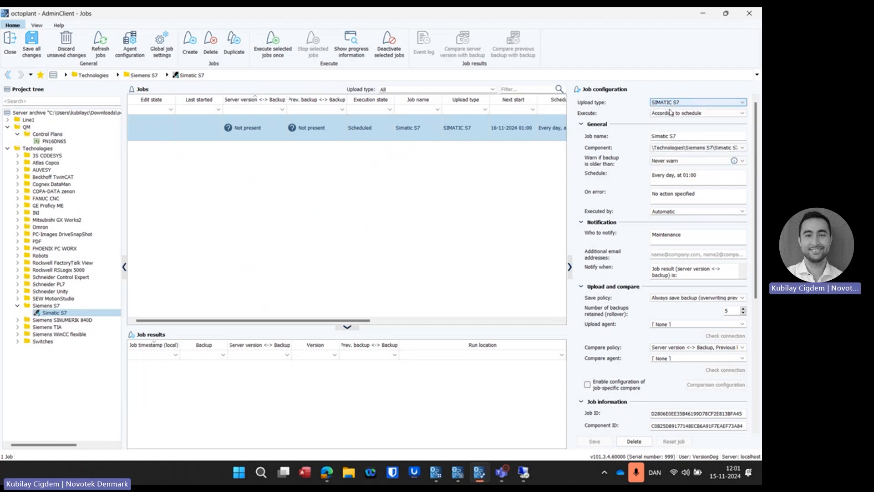
pyautogui.click(673, 114)
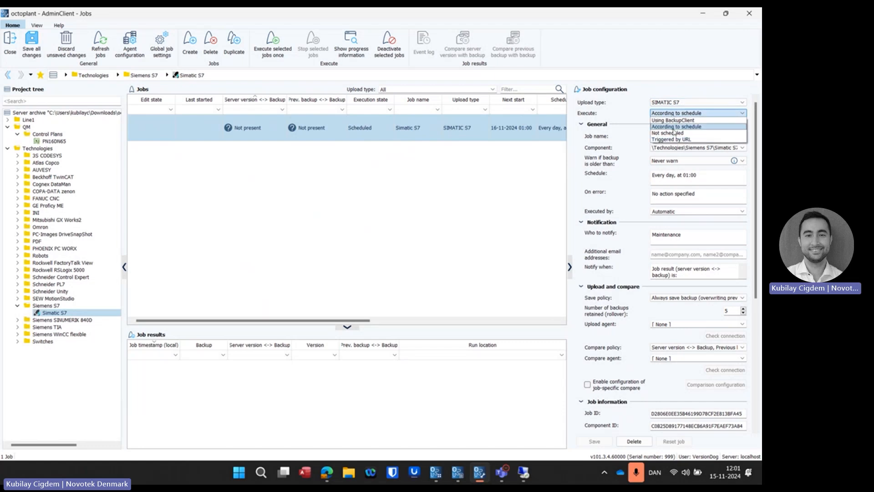
pyautogui.click(611, 113)
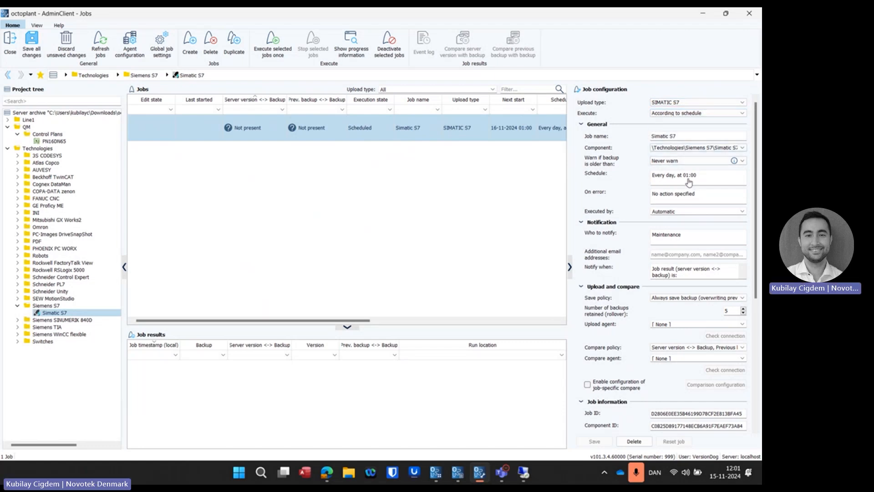
pyautogui.click(679, 278)
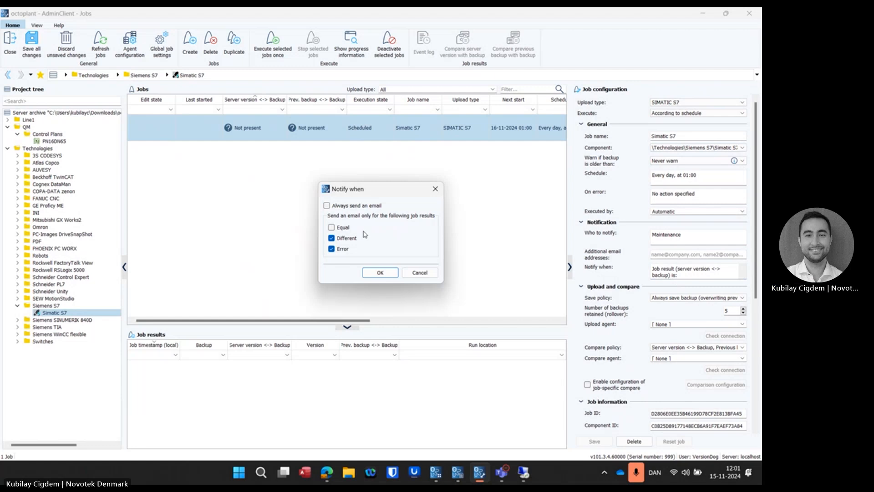
pyautogui.click(415, 273)
pyautogui.click(662, 238)
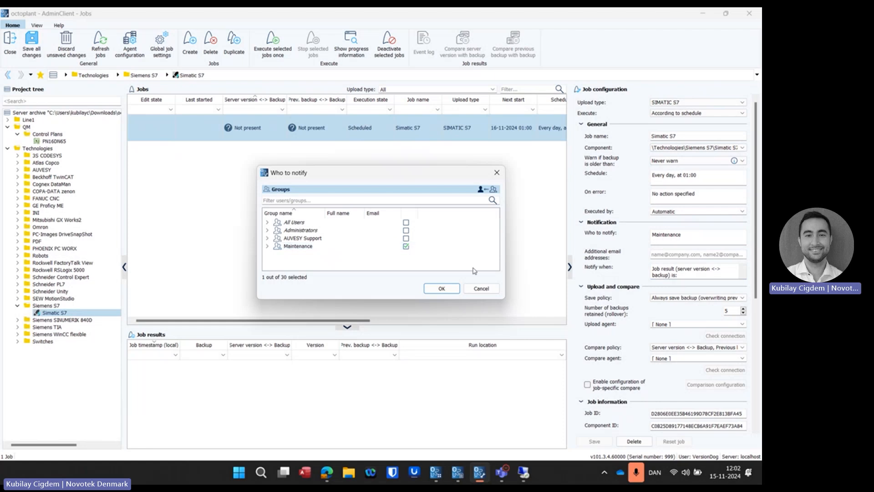
pyautogui.click(476, 289)
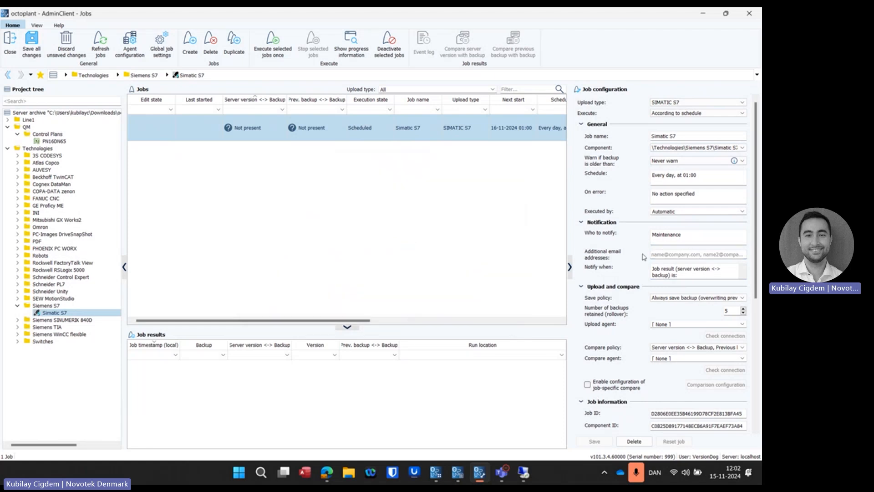
# Step: Widen the job configuration area and examine the save policy options under Upload and compare
pyautogui.scroll(-5, 644, 256)
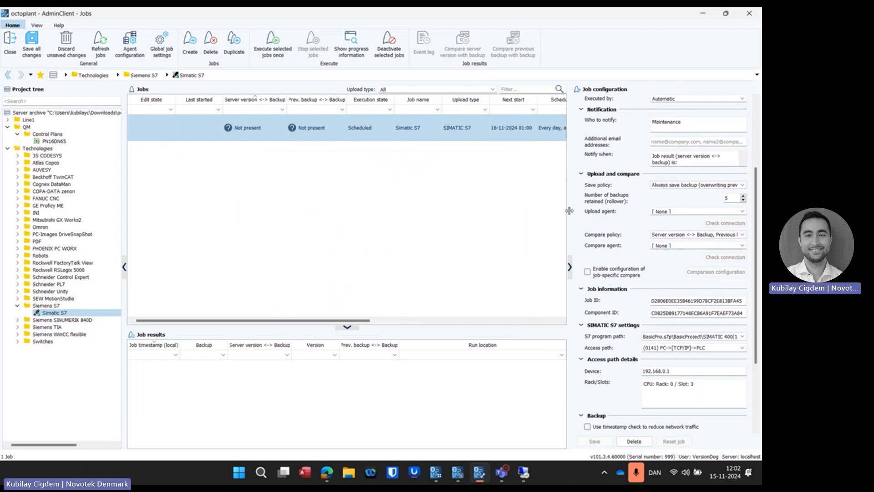
pyautogui.moveTo(568, 211); pyautogui.dragTo(512, 210)
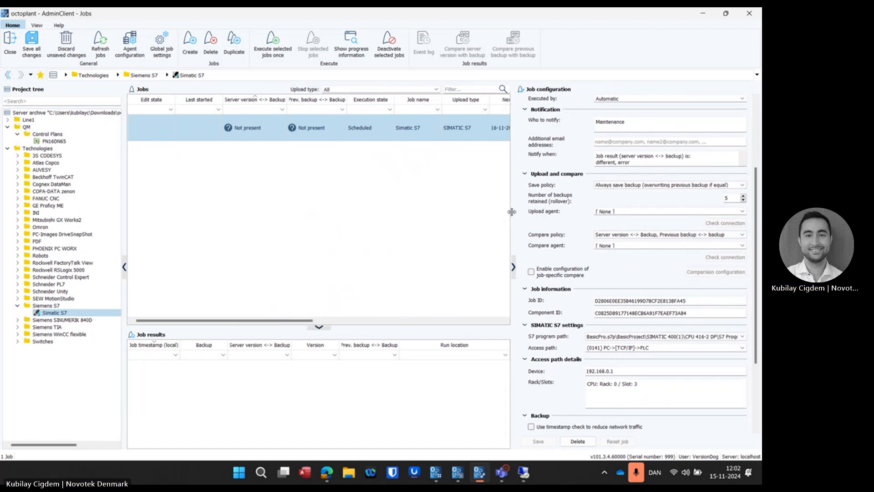
pyautogui.click(743, 186)
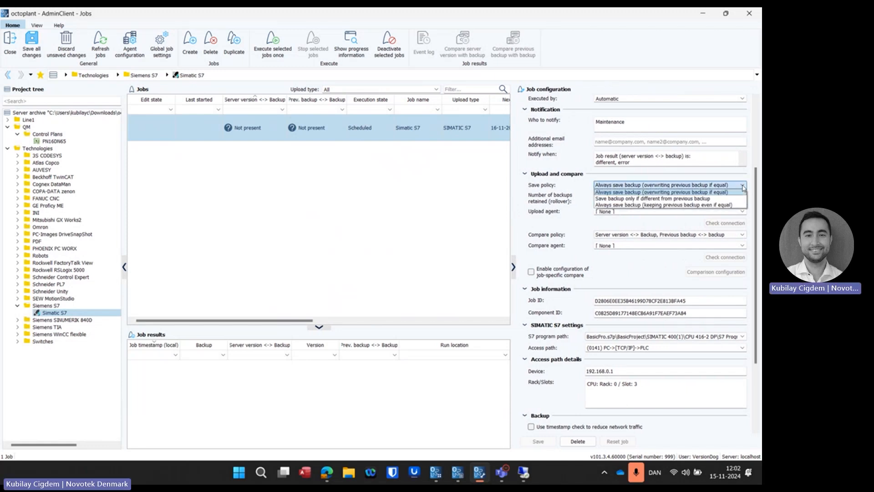
pyautogui.click(743, 186)
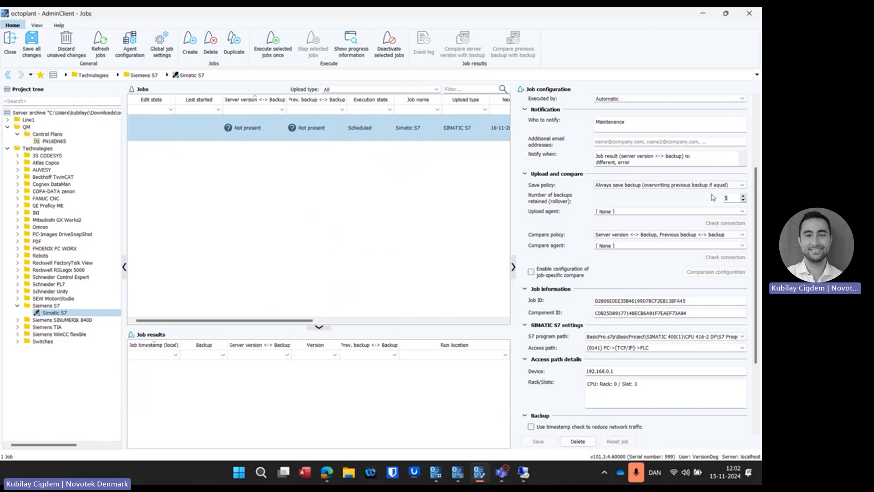
# Step: Try 500 as the number of backups retained for the Simatic S7 job, and return it to 5
pyautogui.write('00')
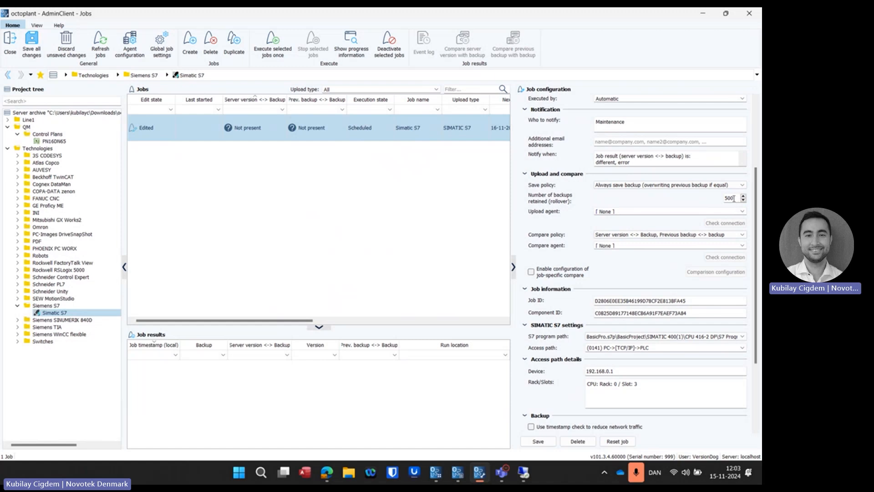
pyautogui.scroll(2, 731, 243)
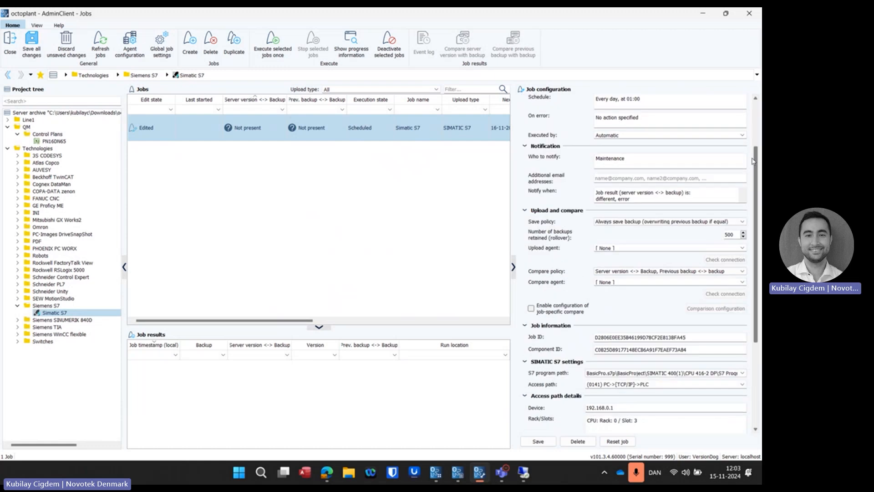
pyautogui.moveTo(736, 235); pyautogui.dragTo(719, 236)
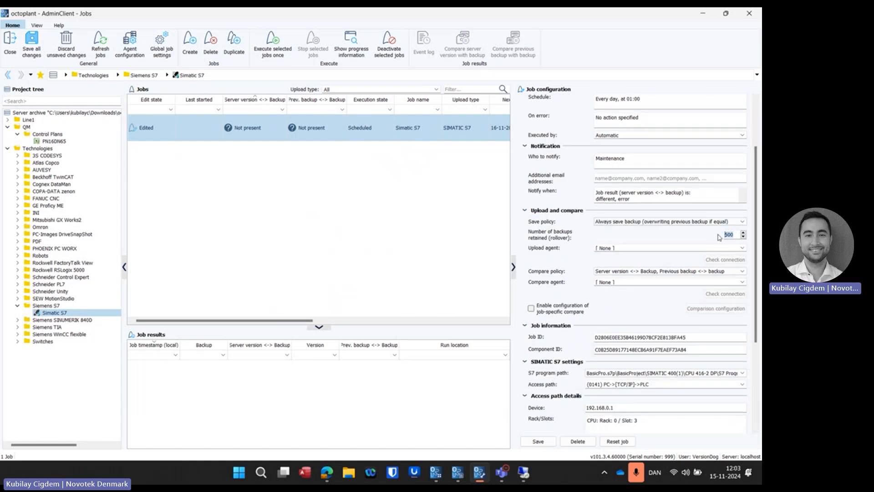
pyautogui.write('5')
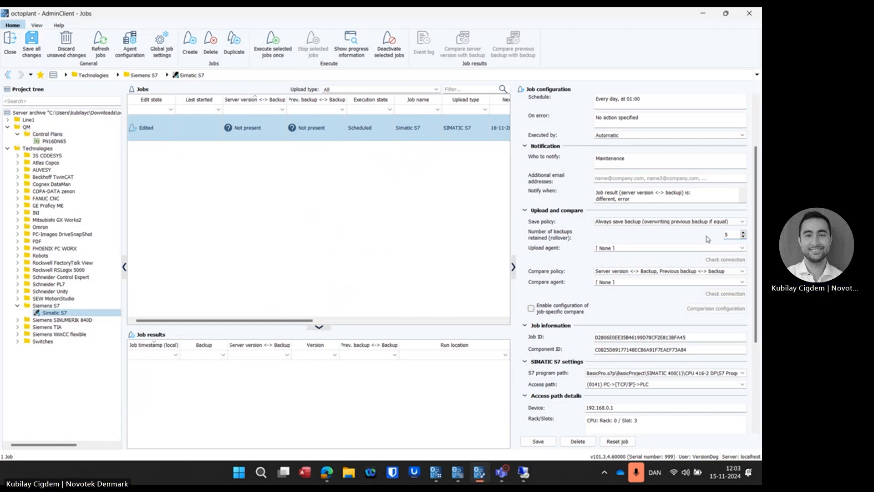
# Step: Examine the block types and number range available for excluding blocks from the upload, leaving the exclusions unchanged
pyautogui.scroll(-3, 656, 210)
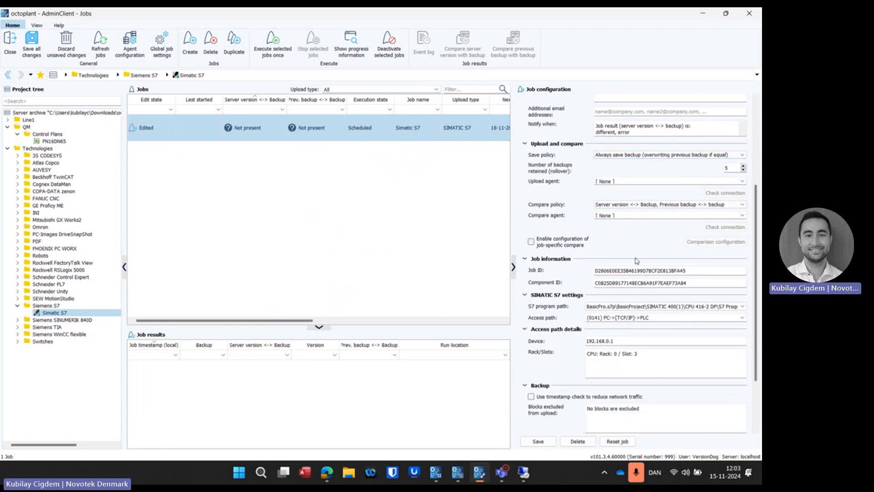
pyautogui.scroll(-3, 628, 228)
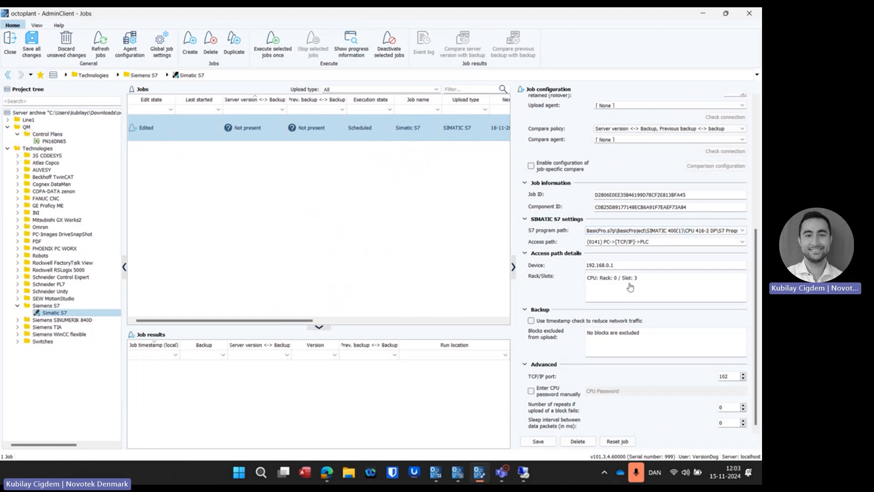
pyautogui.click(618, 342)
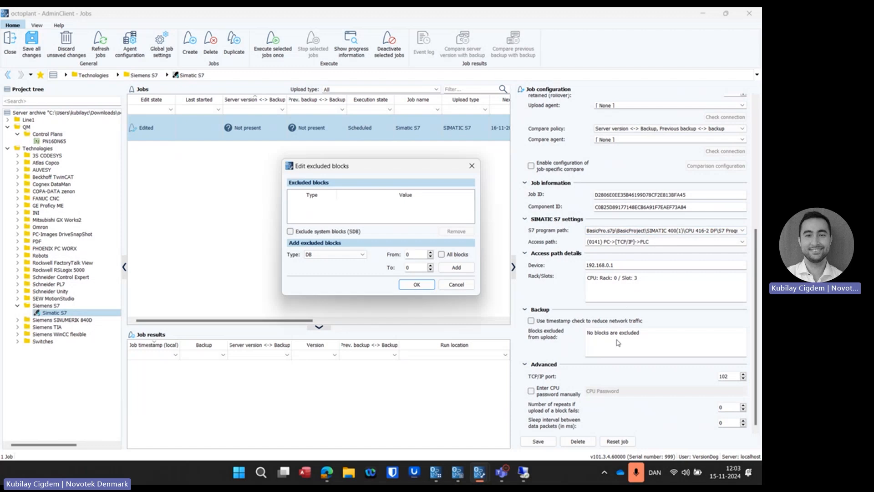
pyautogui.click(337, 255)
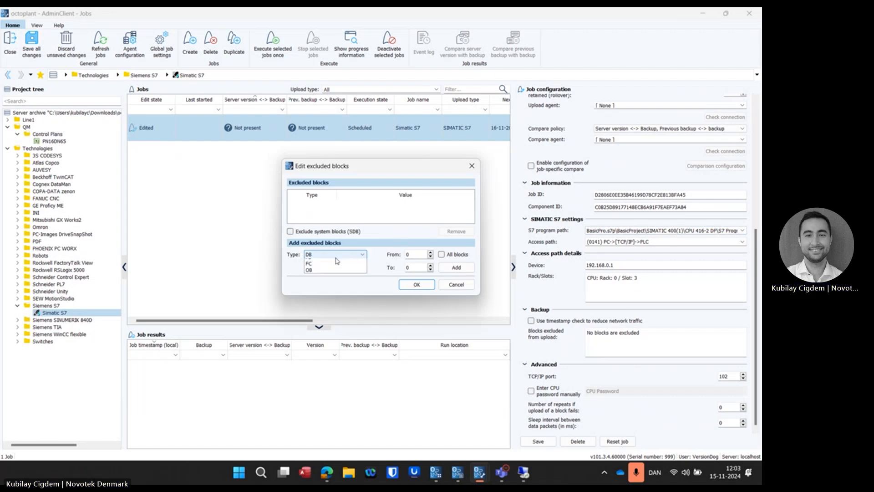
pyautogui.click(320, 262)
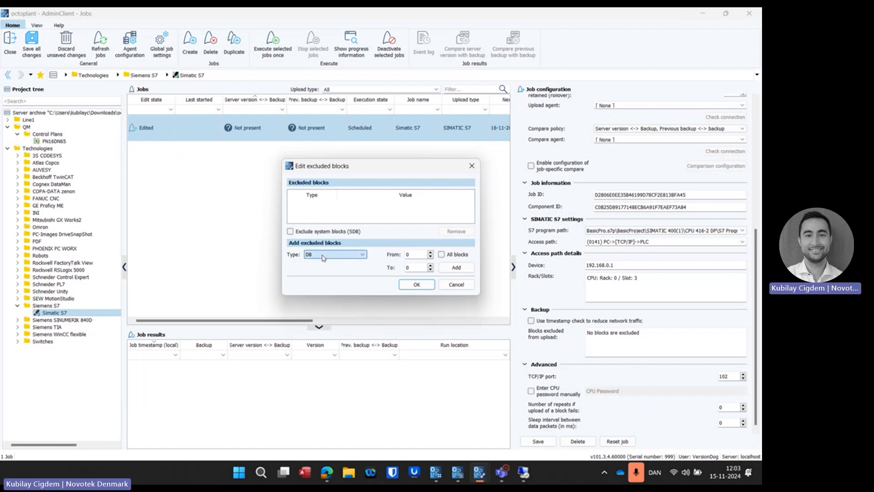
pyautogui.doubleClick(411, 254)
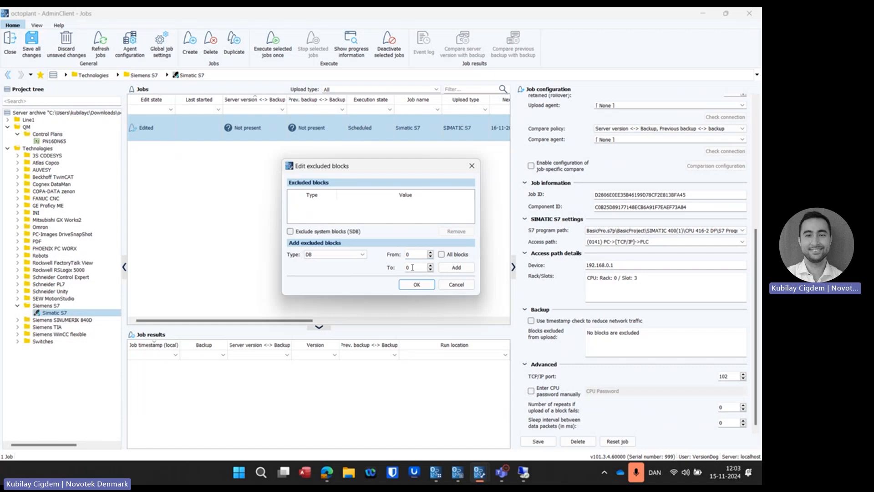
pyautogui.click(458, 287)
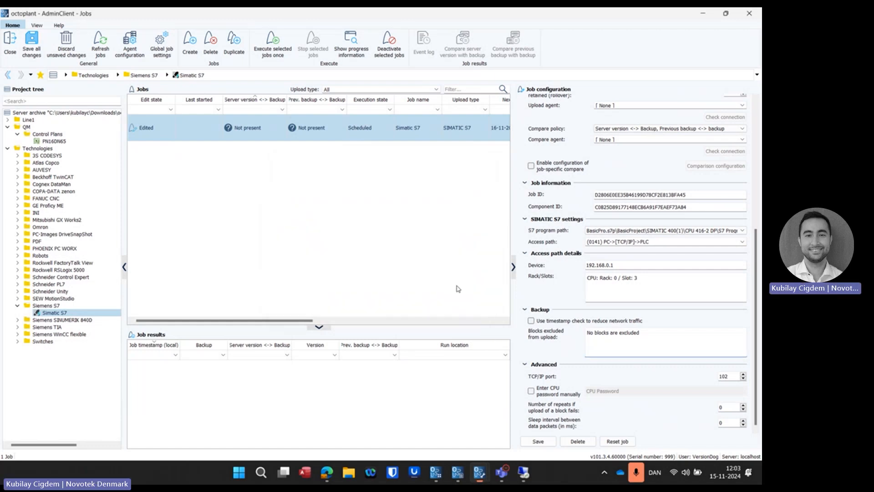
# Step: Enable configuration of job-specific compare for the Simatic S7 job and view its comparison configuration without changing it
pyautogui.scroll(2, 573, 346)
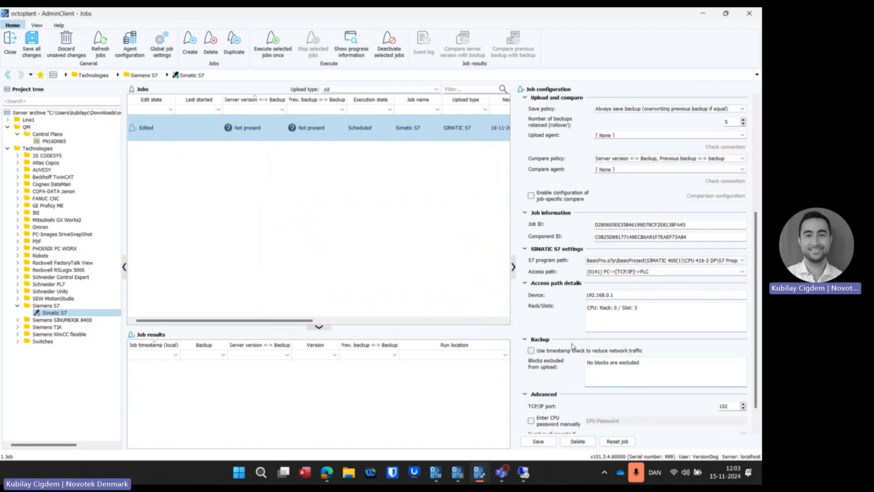
pyautogui.scroll(1, 574, 347)
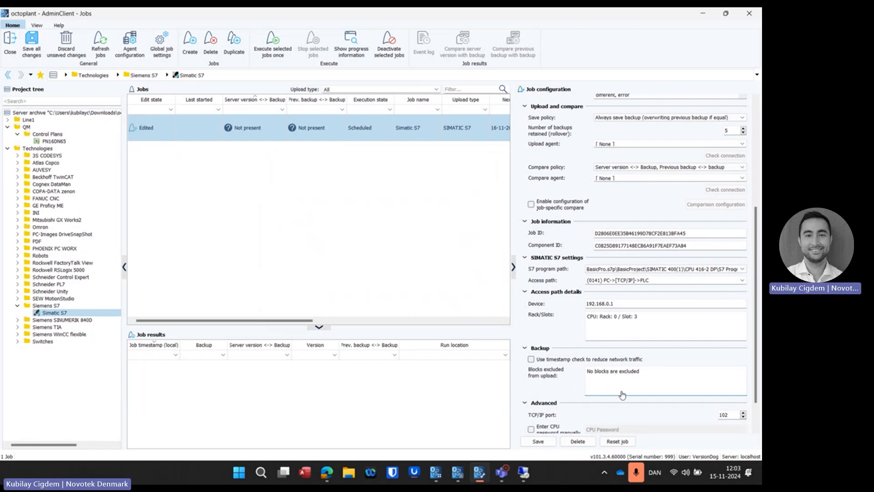
pyautogui.click(545, 207)
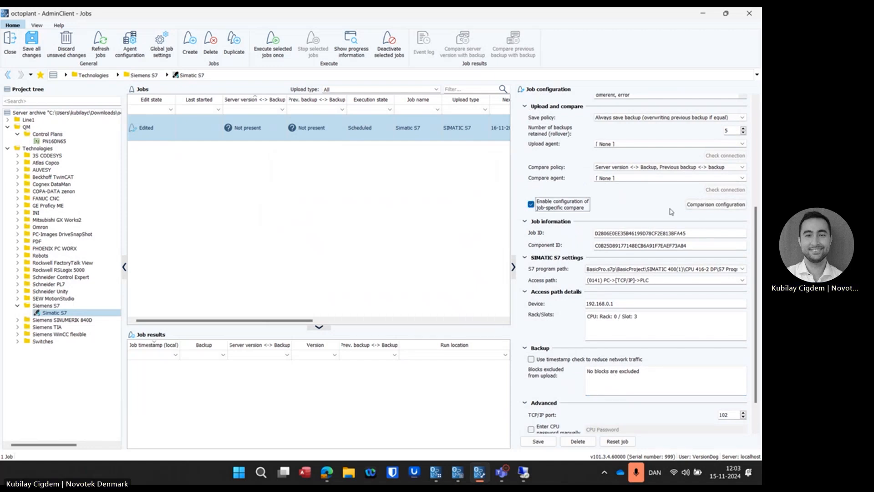
pyautogui.click(715, 205)
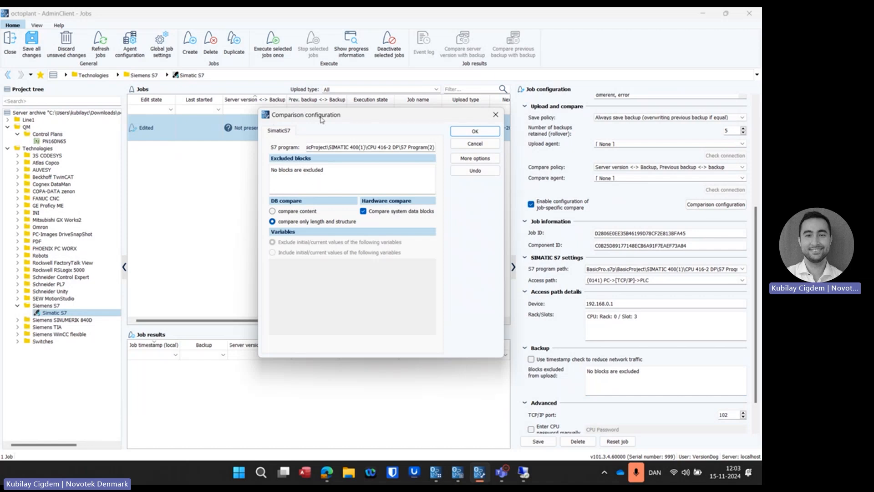
pyautogui.click(496, 115)
pyautogui.scroll(1, 551, 157)
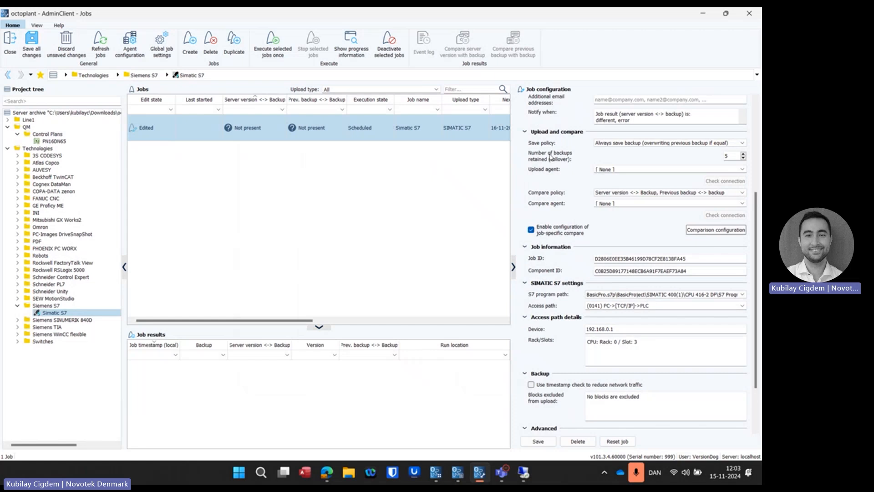
pyautogui.scroll(2, 551, 157)
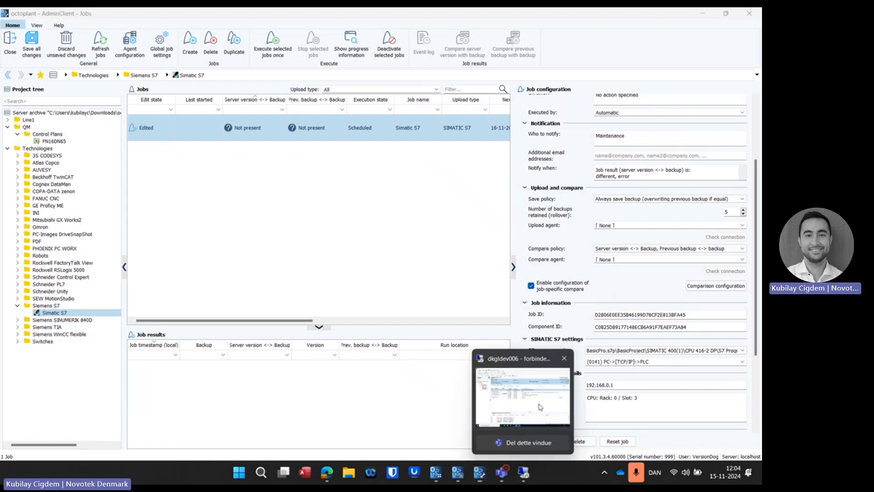
# Step: Switch to the dkgldev006 remote desktop session and sign in with the account password
pyautogui.click(525, 474)
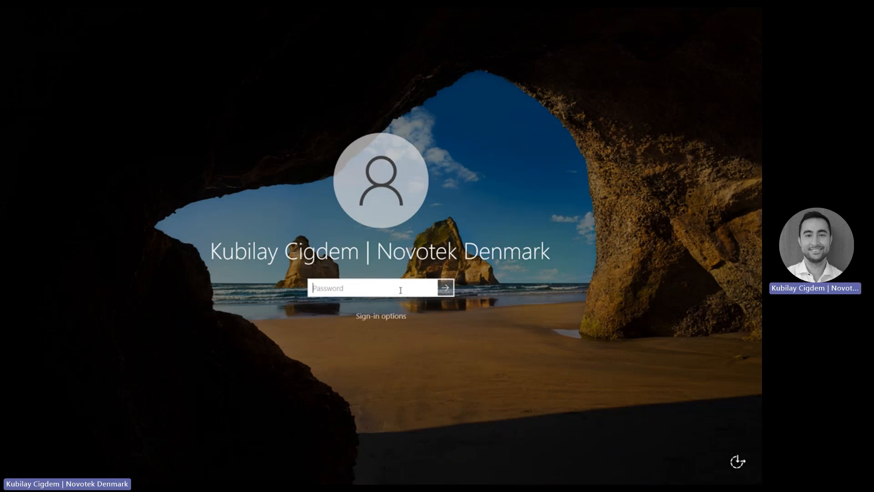
pyautogui.write('************')
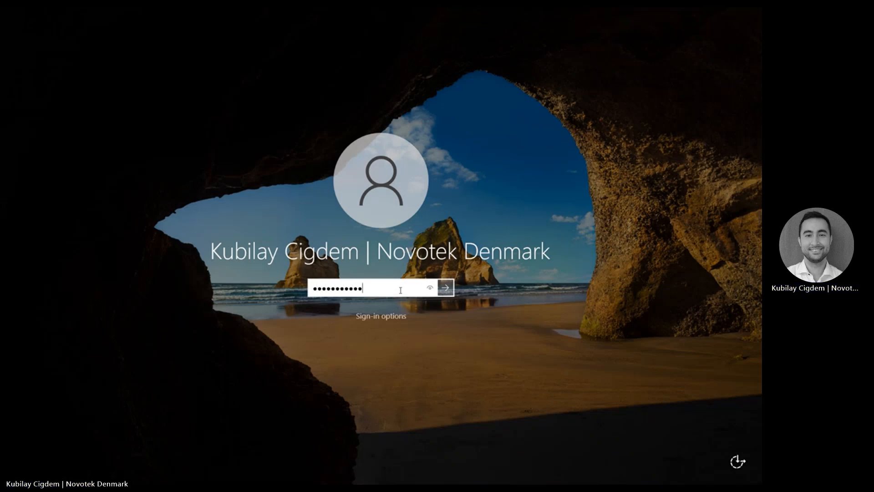
pyautogui.write('****')
pyautogui.press('Return')
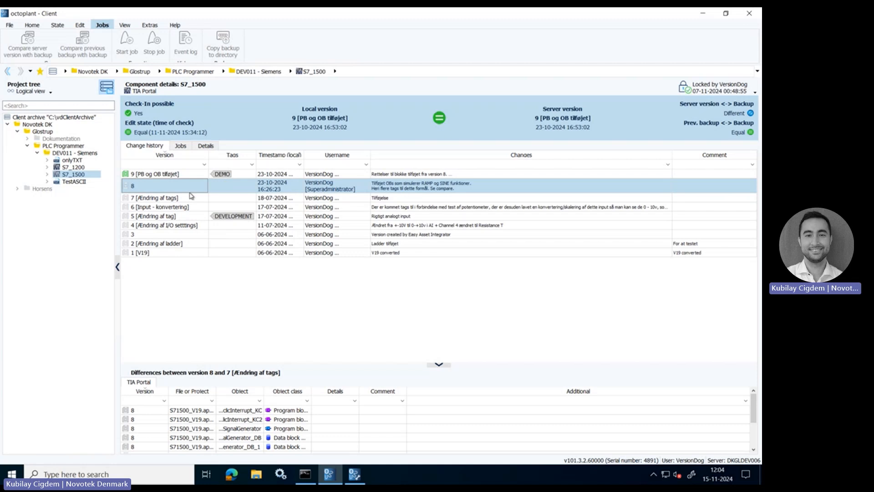
# Step: Compare version 9 of S7_1500 with its previous version in a maximized window, and examine the Network 5 and Block_SignalGenerator interface differences
pyautogui.click(153, 175)
pyautogui.rightClick(152, 174)
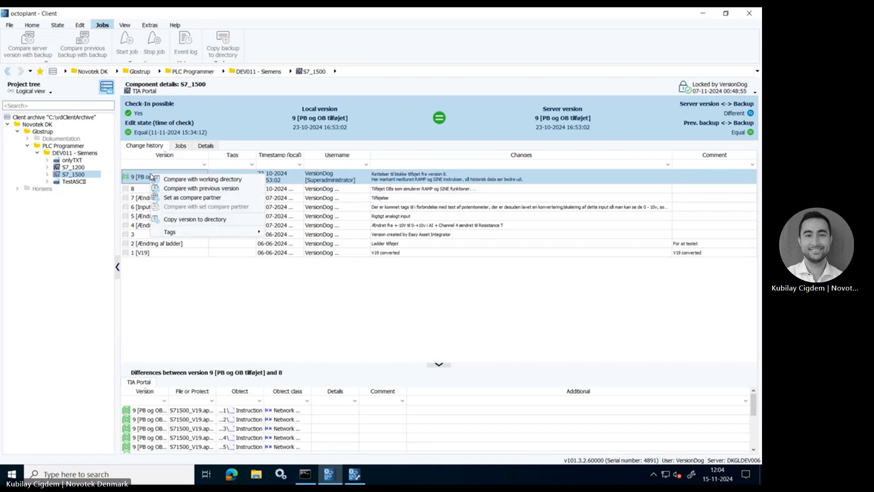
pyautogui.click(171, 188)
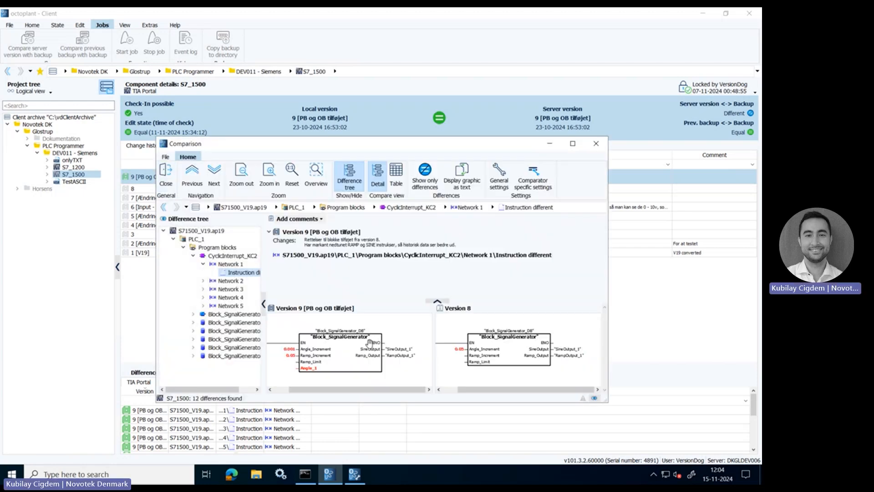
pyautogui.click(572, 143)
pyautogui.click(73, 174)
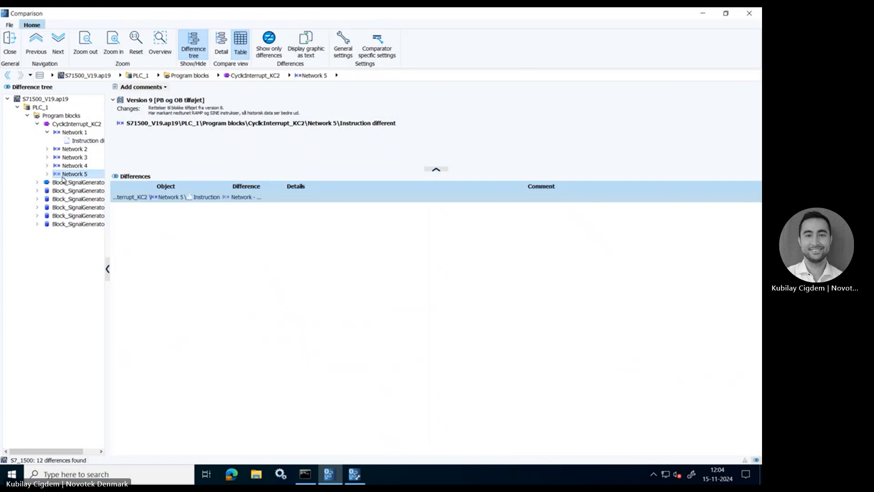
pyautogui.click(37, 182)
pyautogui.click(81, 190)
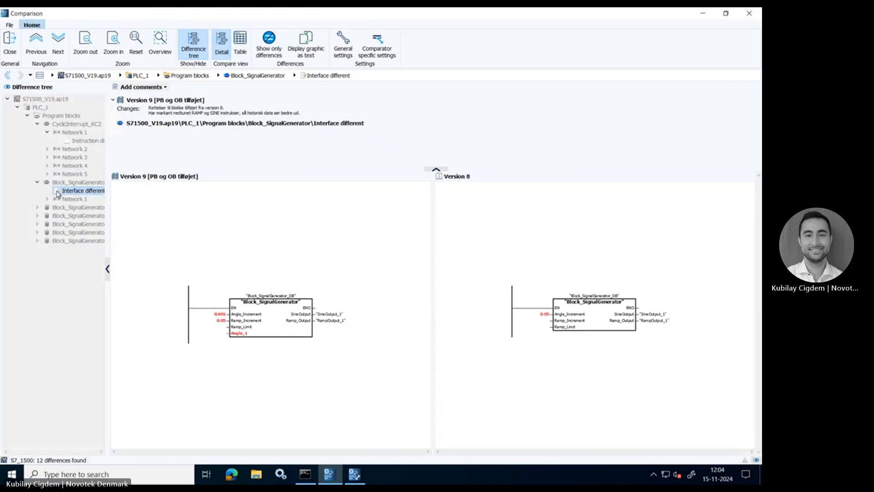
# Step: Close the version comparison and show the scheduled S7_1500 job's configuration in AdminClient, with the configuration pane widened
pyautogui.click(9, 43)
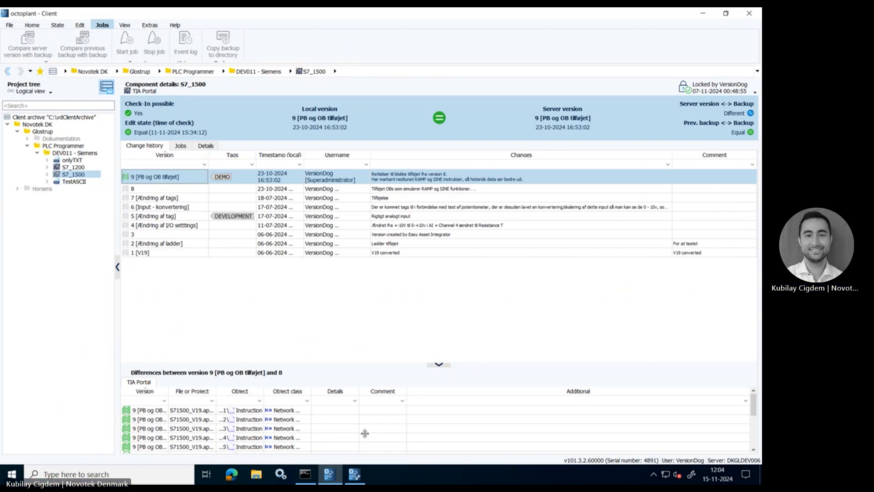
pyautogui.click(360, 473)
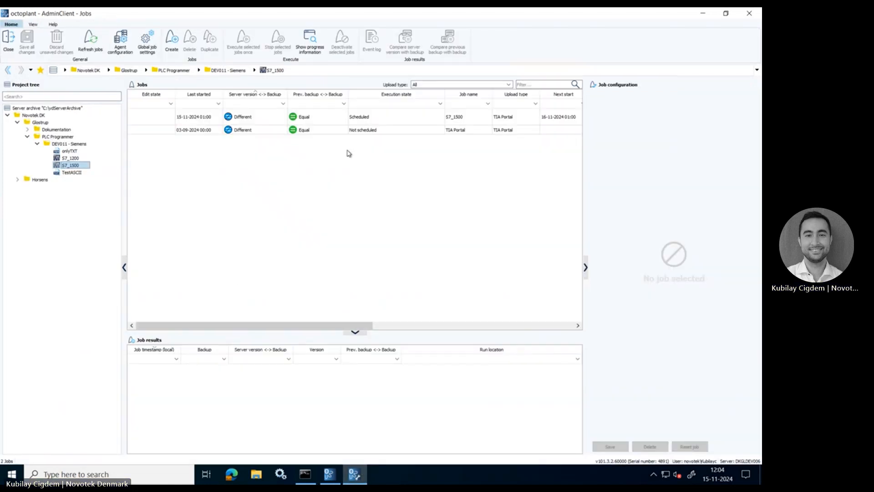
pyautogui.click(324, 113)
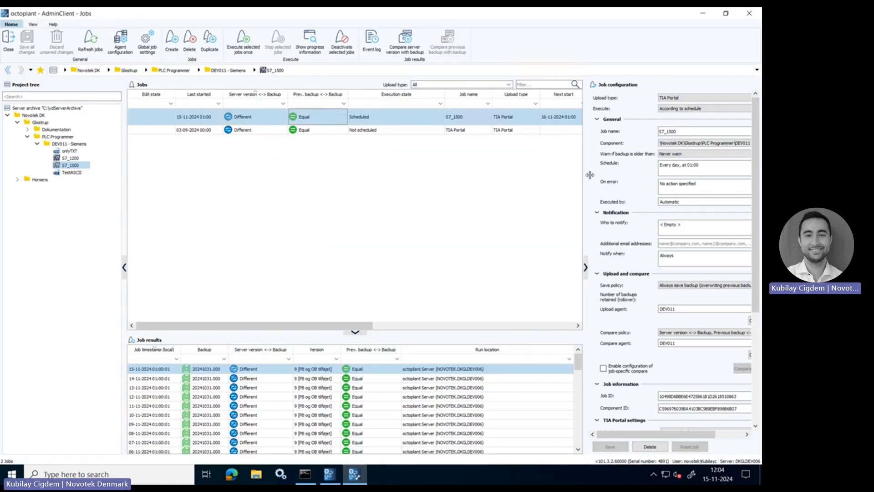
pyautogui.moveTo(587, 177); pyautogui.dragTo(521, 177)
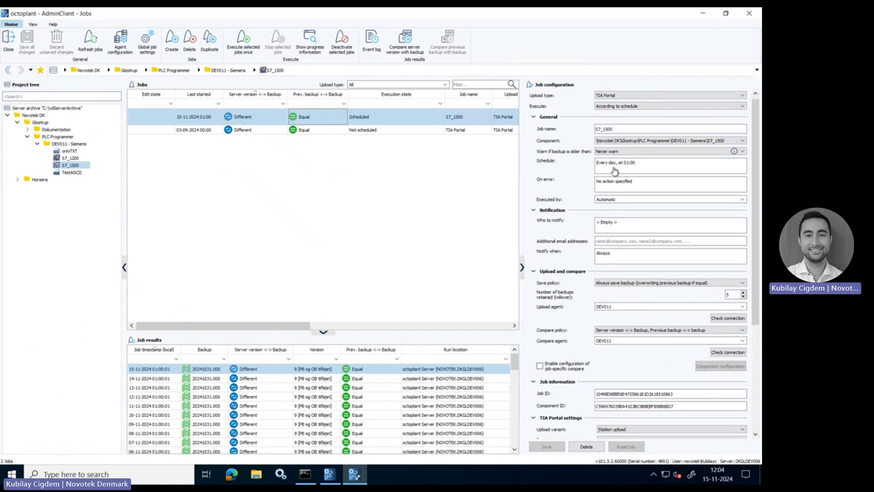
# Step: Examine the S7_1500 job's schedule, notification, upload and compare agents, and TIA Portal settings
pyautogui.scroll(-1, 586, 172)
pyautogui.scroll(-2, 586, 172)
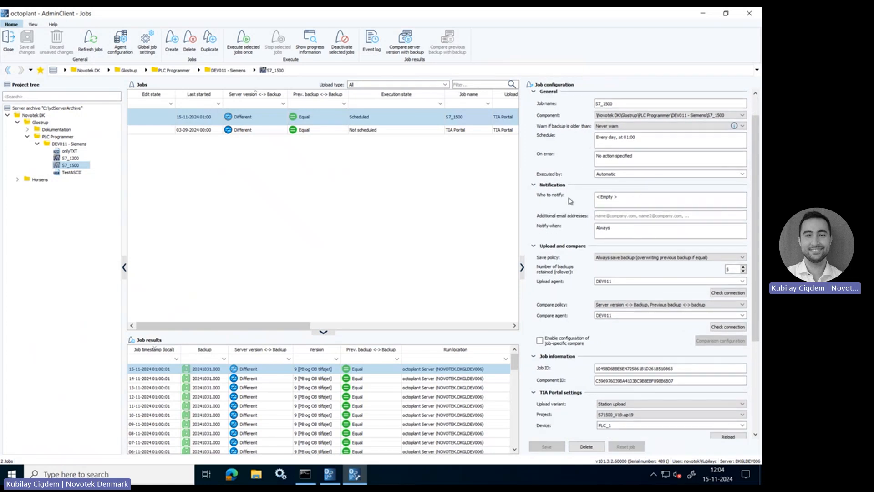
pyautogui.scroll(-4, 585, 231)
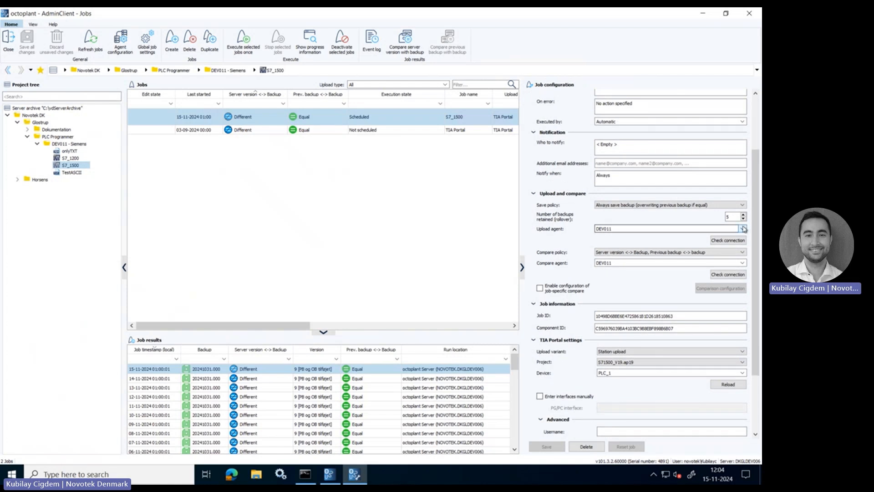
pyautogui.moveTo(418, 8)
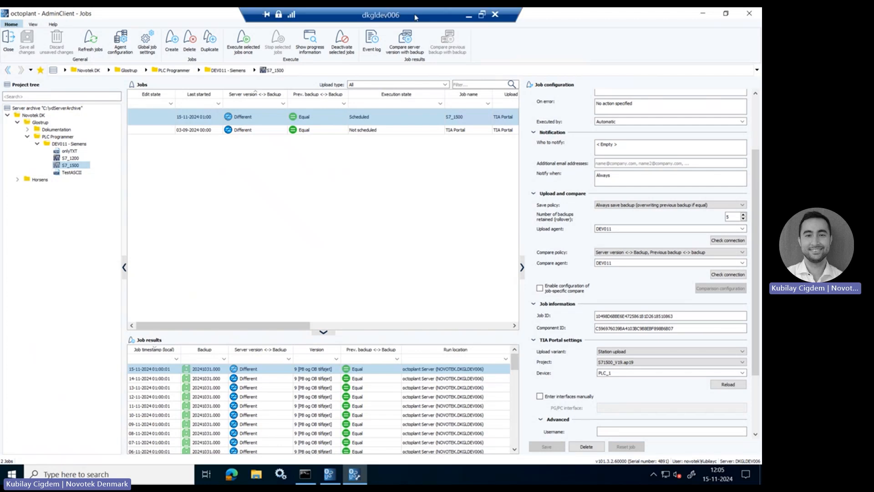
pyautogui.scroll(-2, 610, 279)
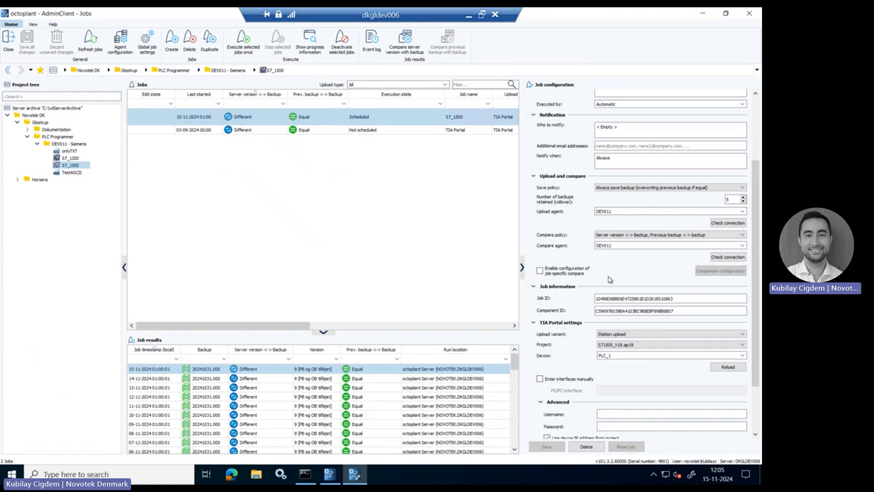
pyautogui.scroll(-3, 610, 279)
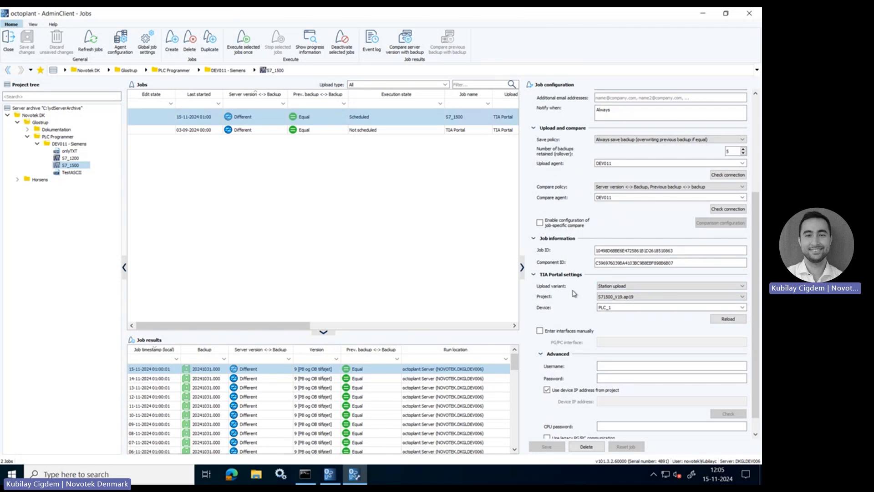
pyautogui.scroll(-1, 592, 293)
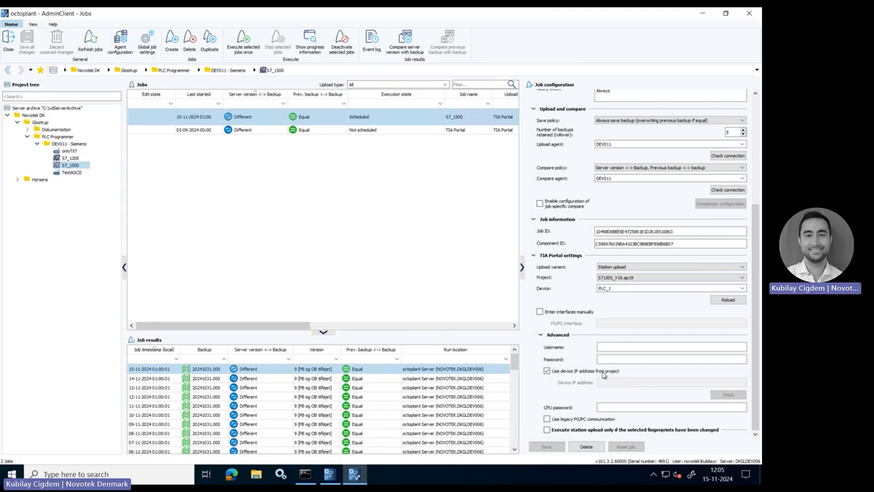
# Step: Enable configuration of job-specific compare for the S7_1500 job and view the TIA Portal comparison configuration without changing it
pyautogui.click(541, 219)
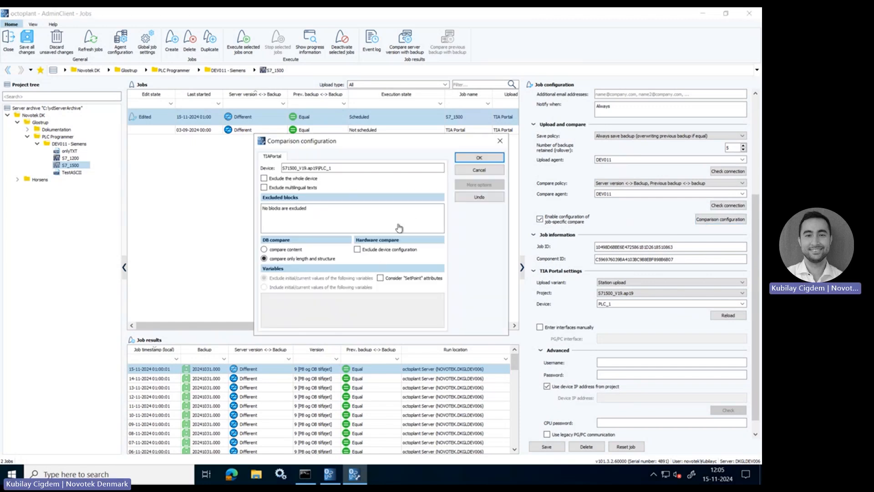
pyautogui.click(481, 171)
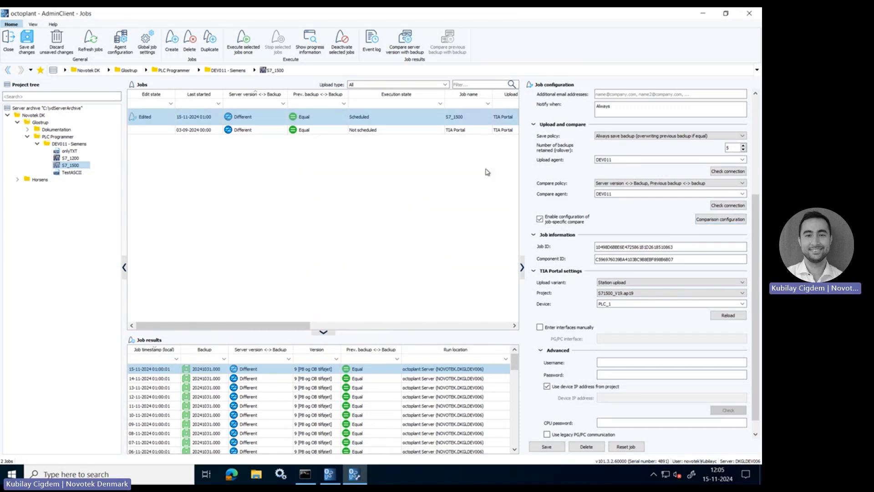
pyautogui.scroll(-2, 582, 237)
pyautogui.scroll(3, 582, 237)
pyautogui.scroll(-1, 582, 237)
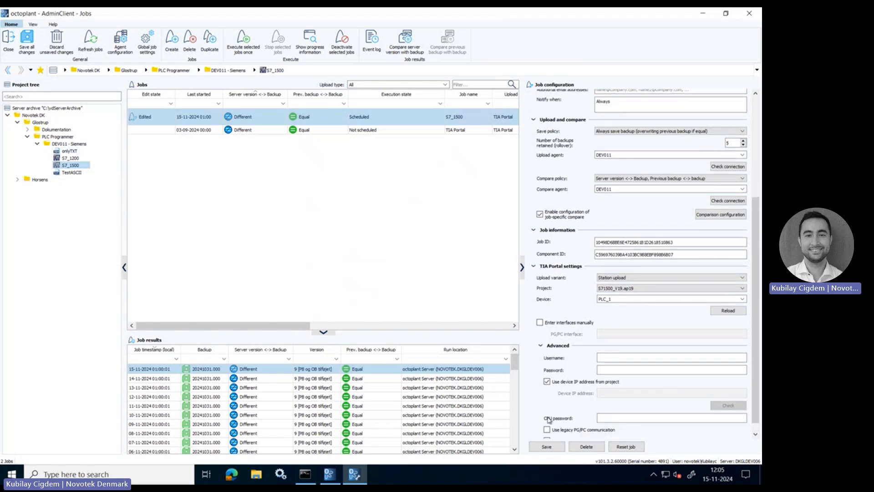
pyautogui.scroll(-1, 567, 273)
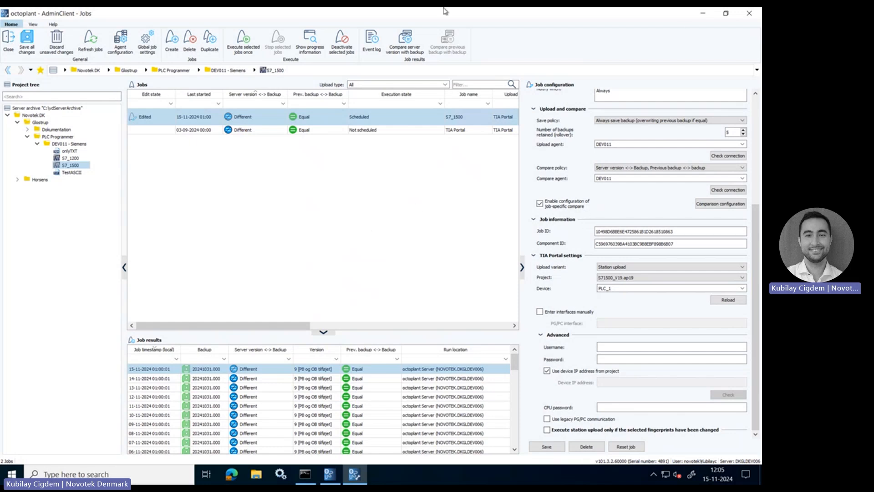
# Step: Return from the remote session to the local AdminClient and close its job management without saving the pending Simatic S7 job changes
pyautogui.click(469, 16)
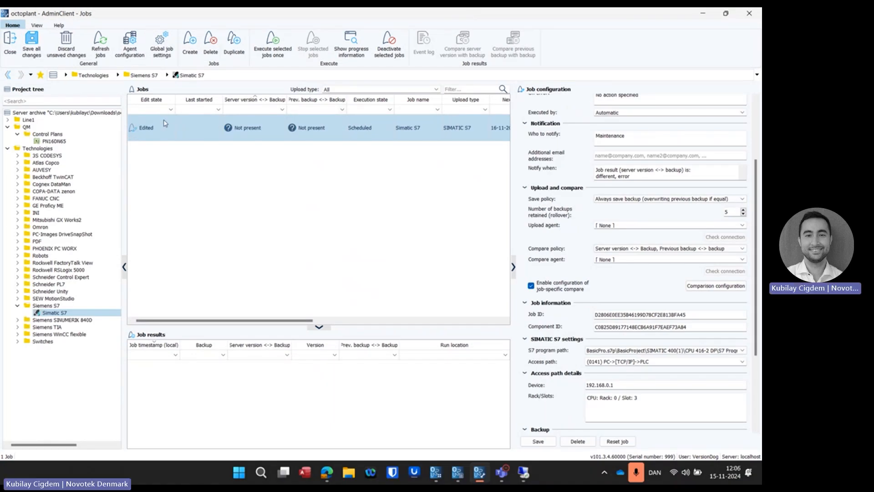
pyautogui.click(14, 52)
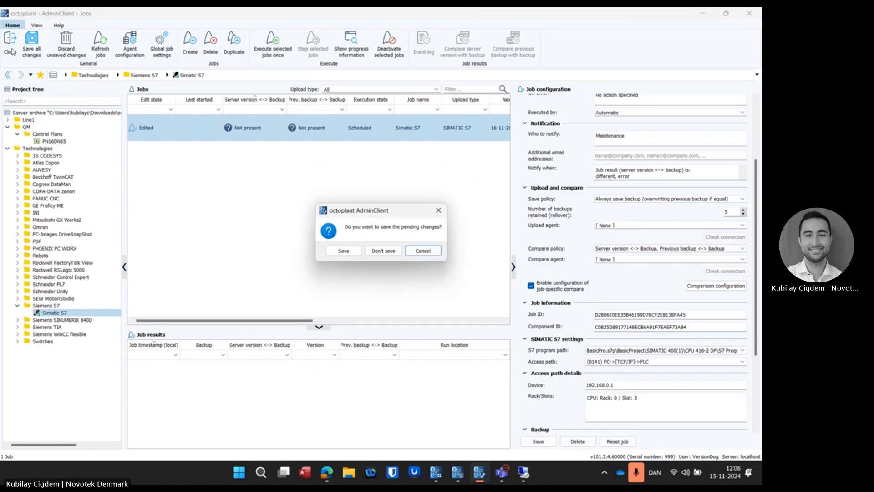
pyautogui.click(380, 252)
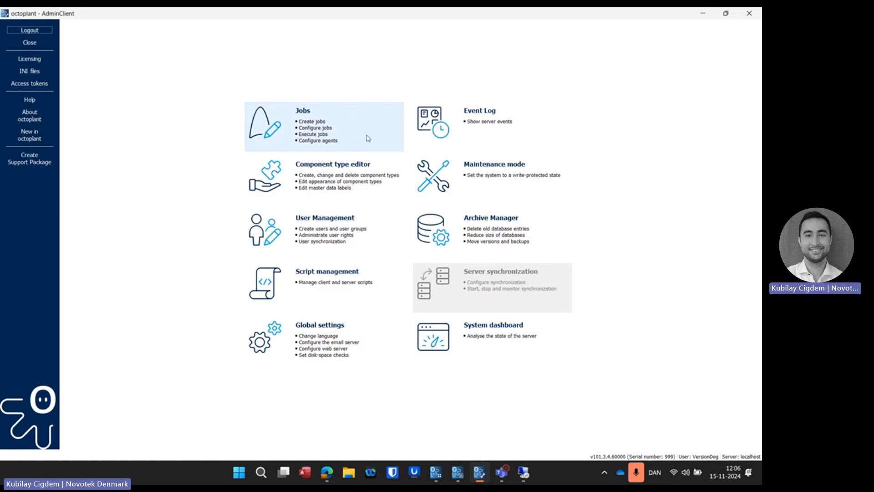
# Step: Open the component type editor and examine the compare settings of the Simatic S7 type under Siemens, SPS
pyautogui.click(381, 166)
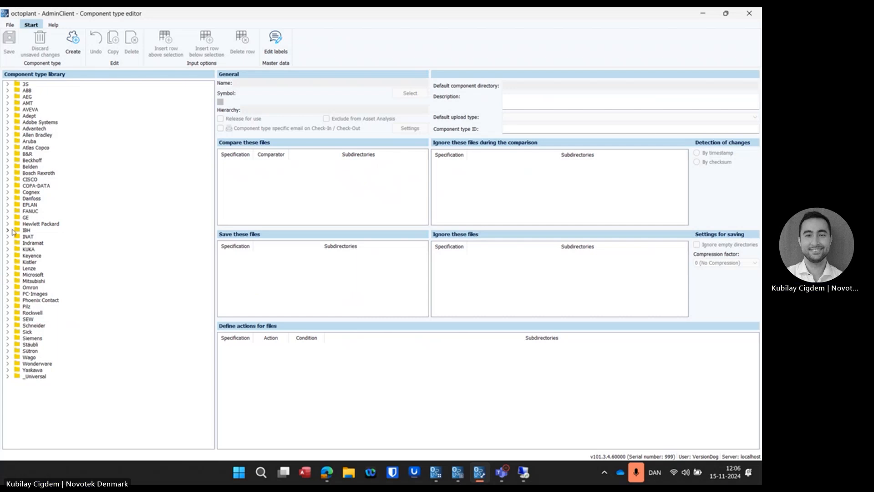
pyautogui.click(7, 338)
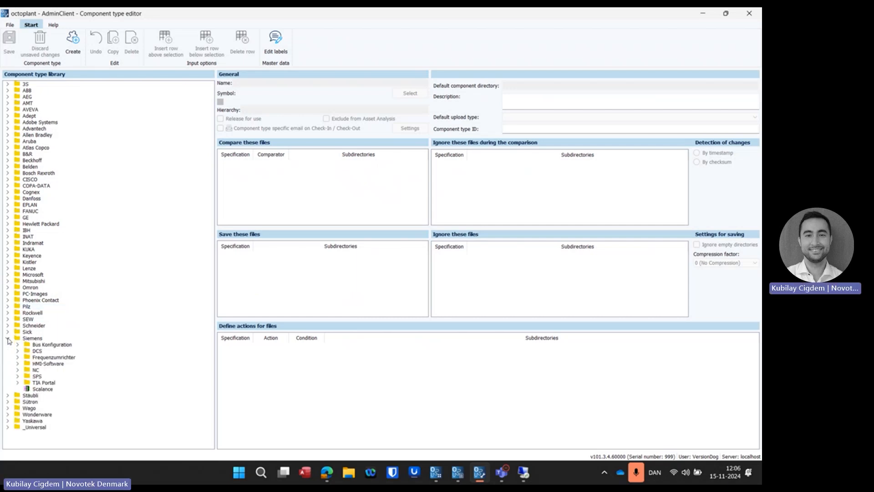
pyautogui.click(17, 376)
pyautogui.click(44, 384)
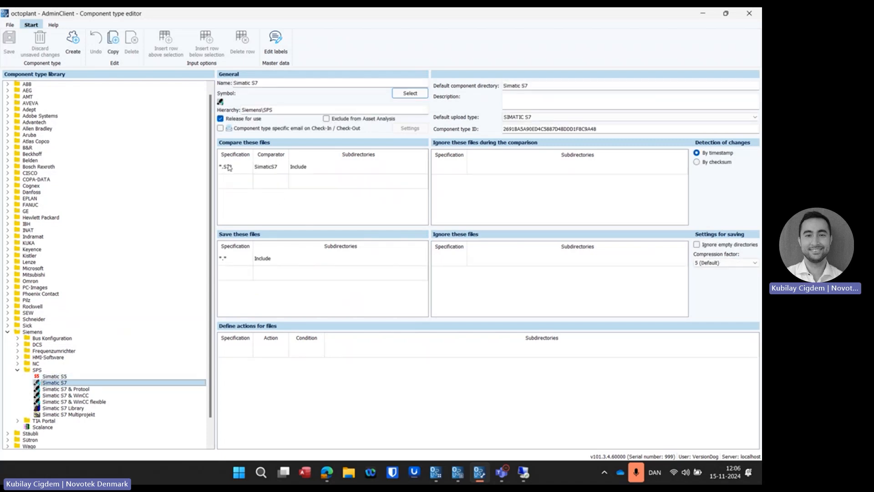
pyautogui.moveTo(236, 171)
# Step: Examine the comparators defined for the Simatic S7 & Protool and Simatic S7 & WinCC component types
pyautogui.click(75, 390)
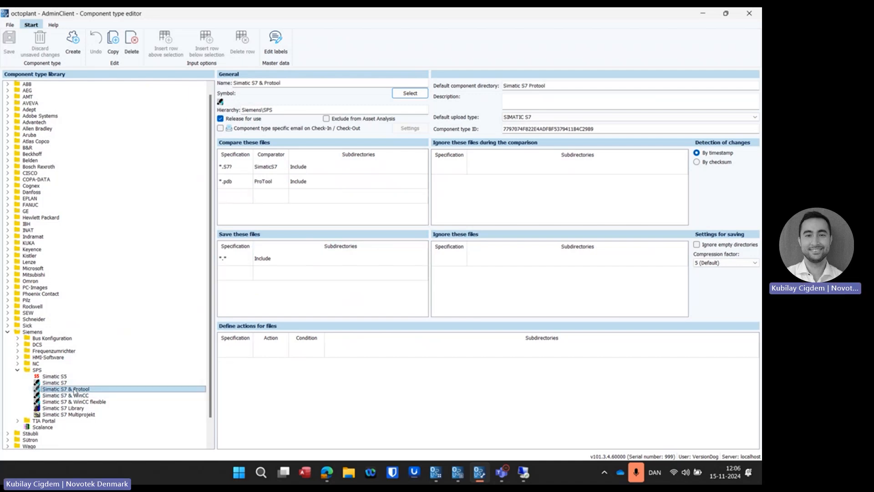
pyautogui.click(72, 396)
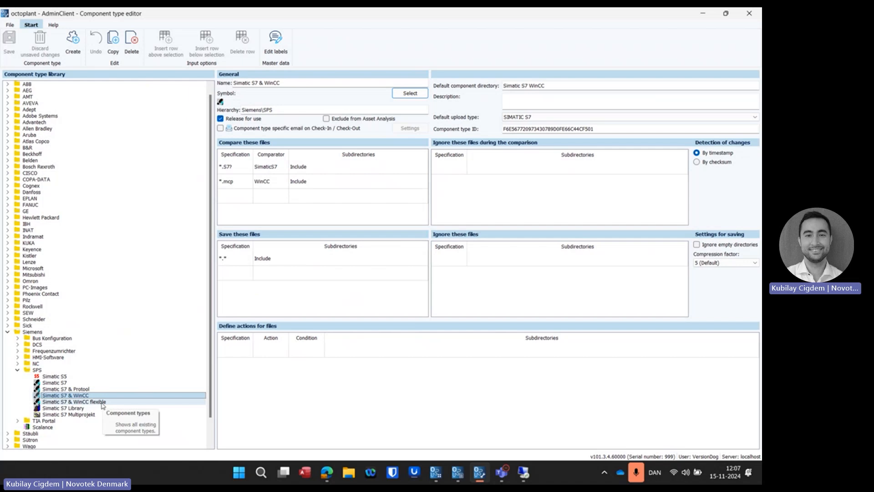
pyautogui.click(269, 182)
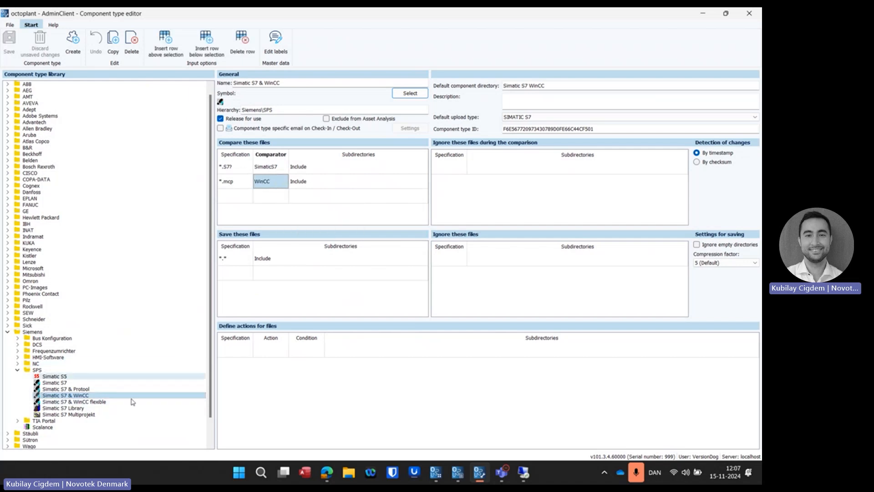
# Step: Add a compare rule for *.test files with the Binary comparator to the Simatic S7 & WinCC flexible component type
pyautogui.click(92, 402)
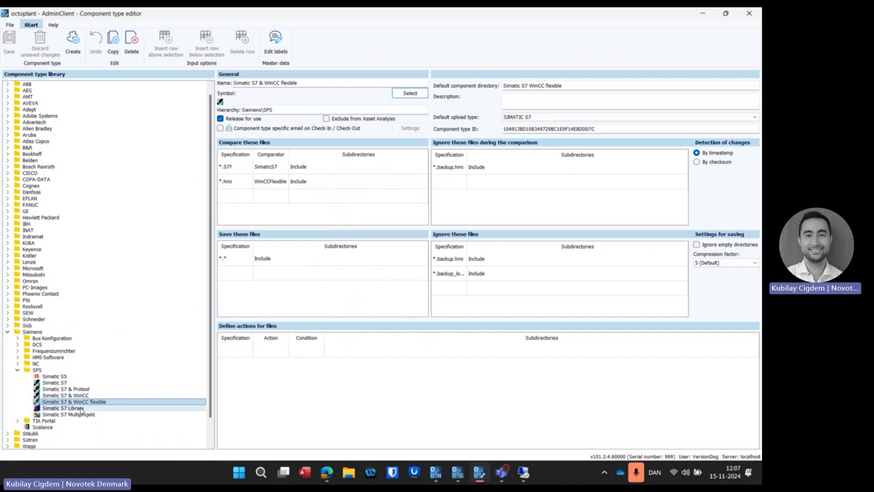
pyautogui.click(230, 201)
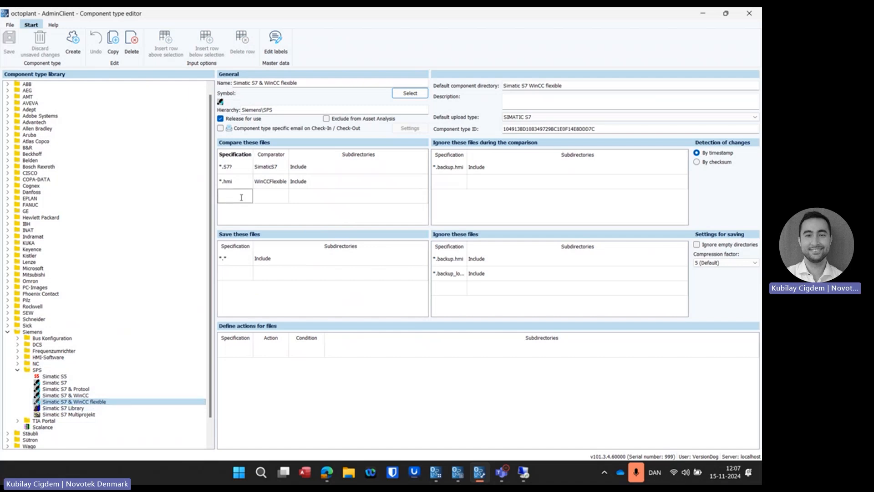
pyautogui.write('*.test')
pyautogui.press('Return')
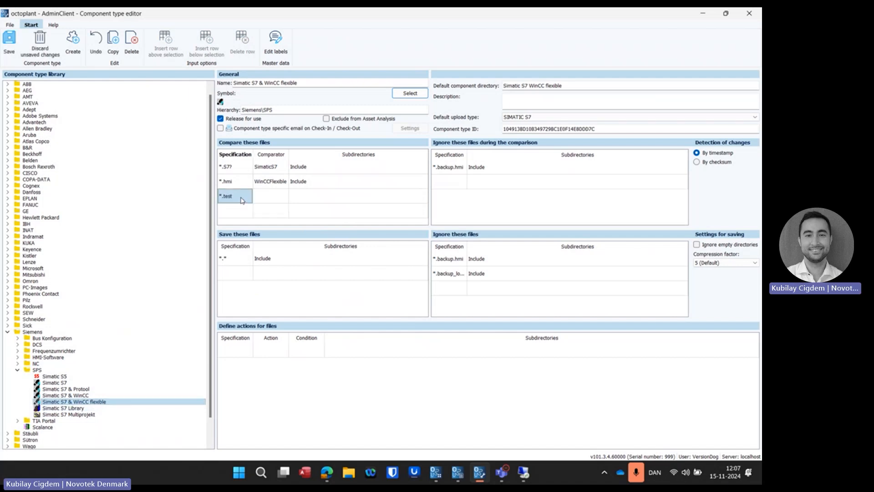
pyautogui.click(278, 196)
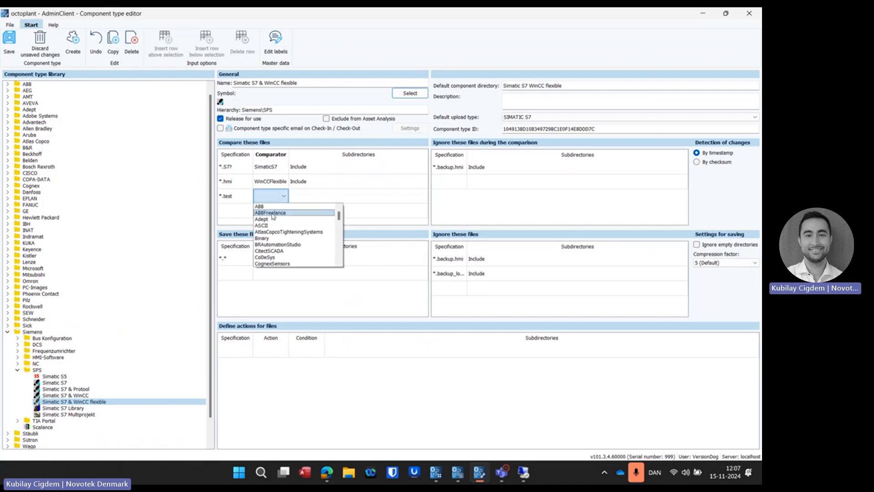
pyautogui.click(263, 238)
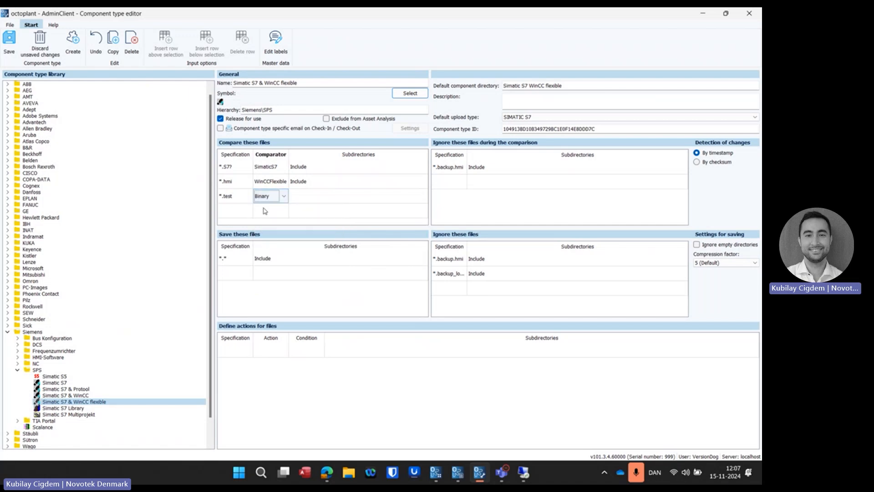
pyautogui.click(293, 225)
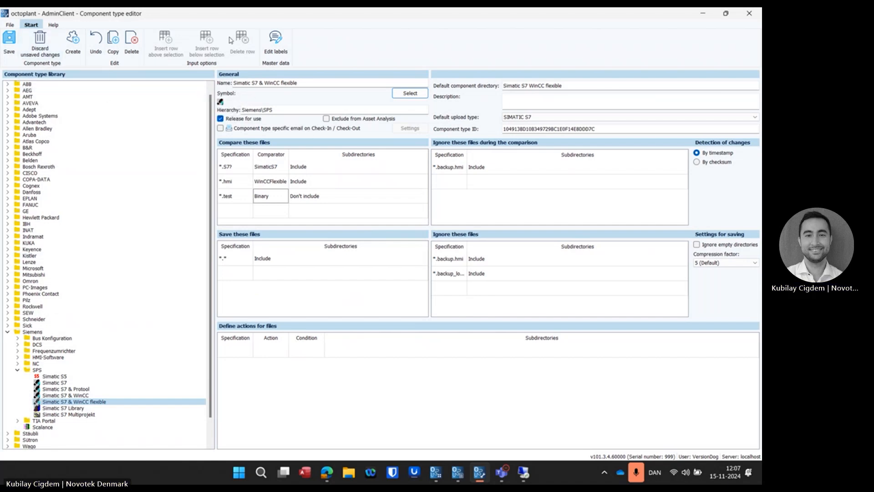
# Step: Enter "Order nr.:" as master data label 1 in English, and cancel the label editing
pyautogui.click(277, 42)
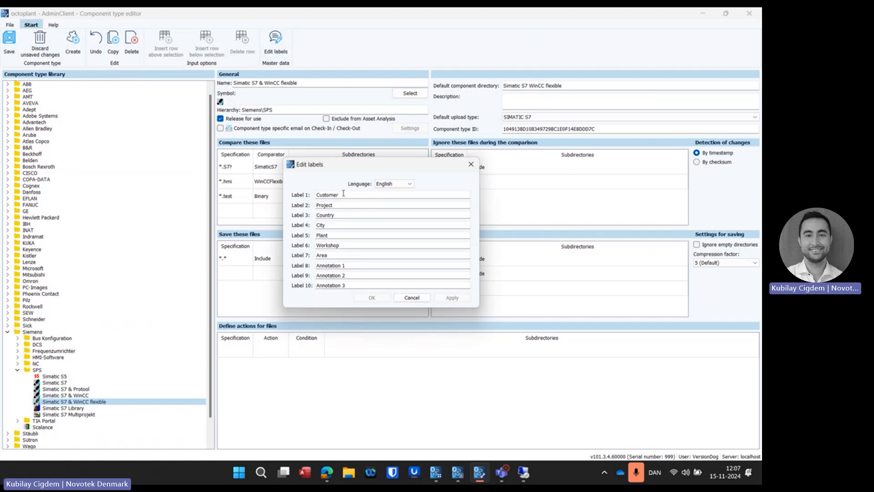
pyautogui.hotkey('ctrl', 'a')
pyautogui.press('BackSpace')
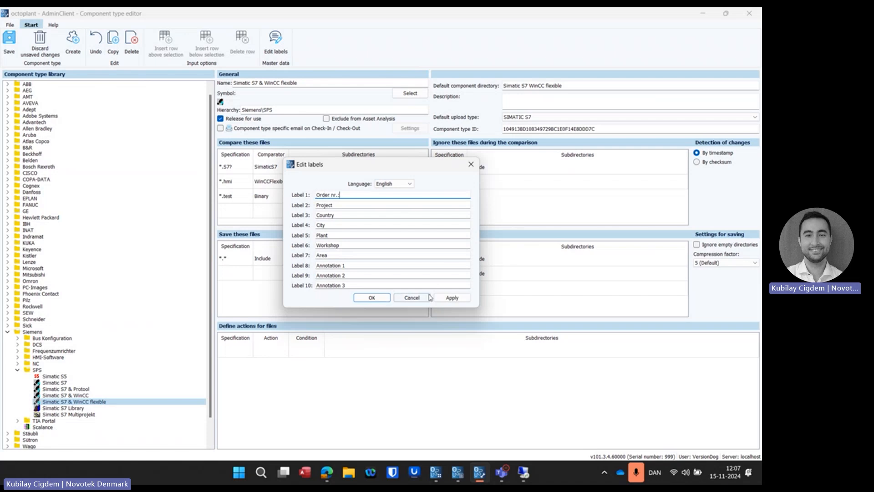
pyautogui.click(412, 297)
pyautogui.click(376, 245)
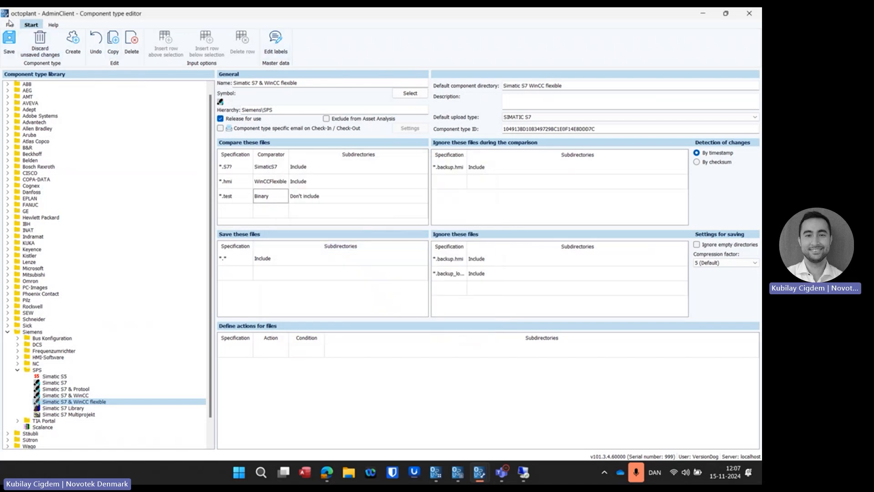
# Step: Close the component type editor, discarding its changes, and open User Management
pyautogui.click(10, 25)
pyautogui.click(38, 43)
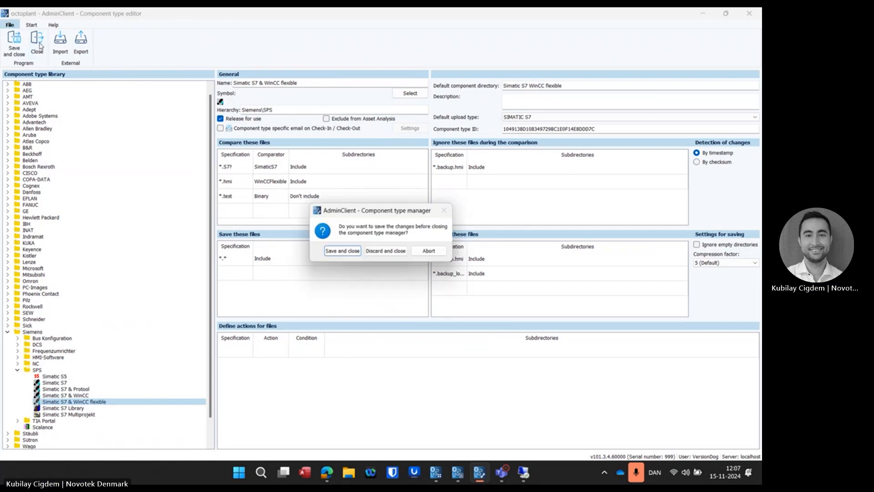
pyautogui.click(385, 251)
pyautogui.click(329, 240)
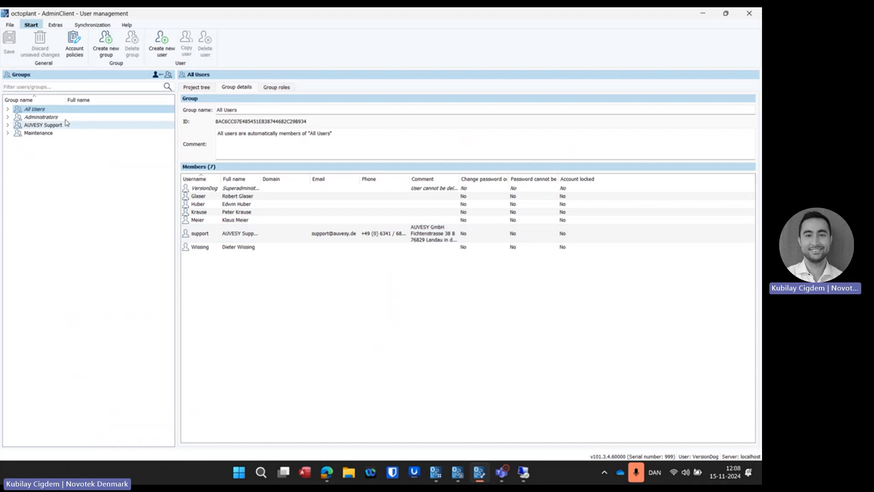
# Step: Expand the Administrators group and look through its members and group details
pyautogui.doubleClick(31, 118)
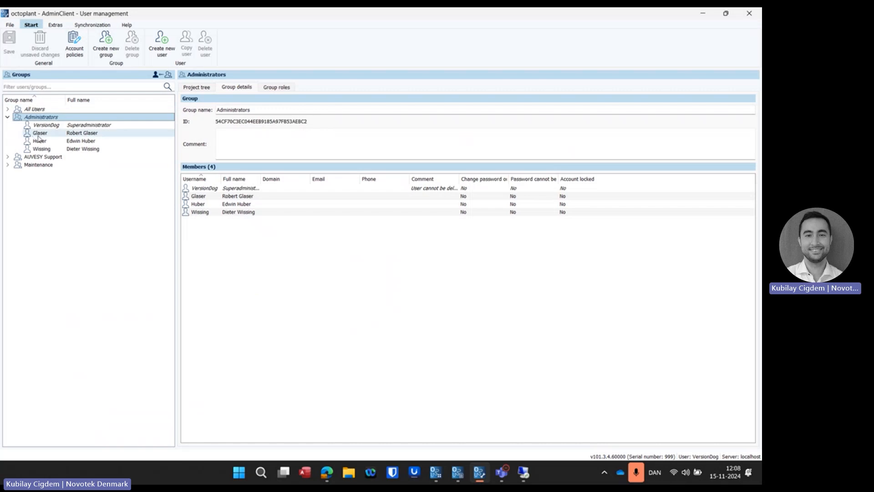
pyautogui.click(39, 133)
pyautogui.click(39, 141)
pyautogui.click(40, 133)
pyautogui.click(50, 118)
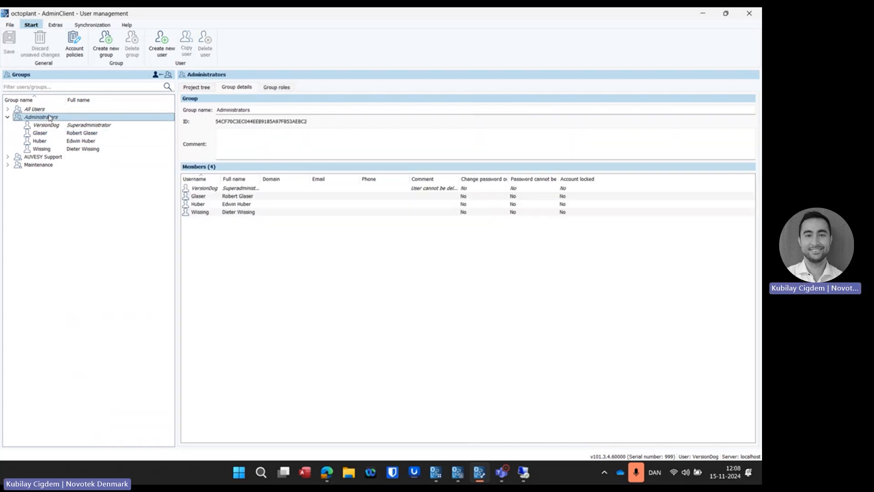
# Step: Open the Active Directory binding configuration for viewing and close it without entering anything
pyautogui.click(86, 26)
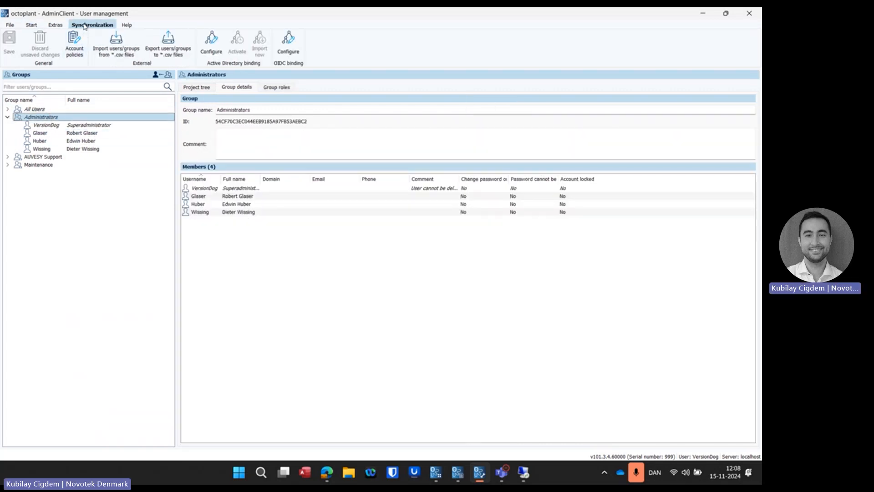
pyautogui.click(212, 41)
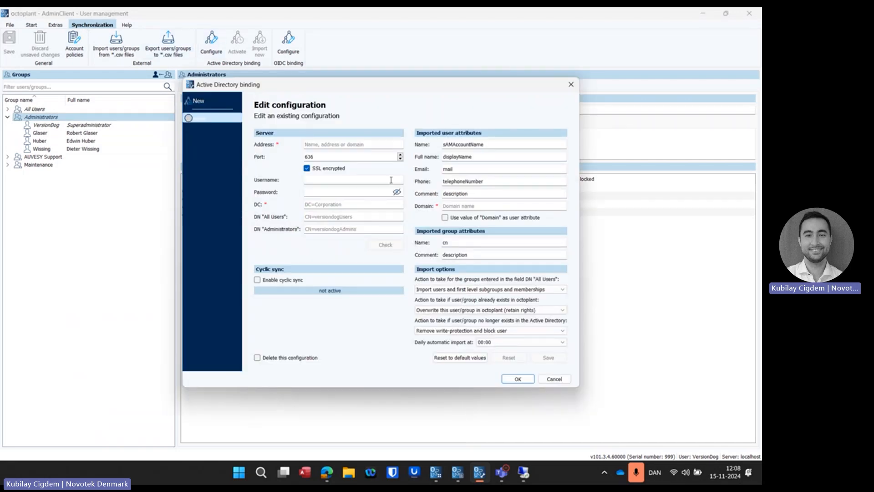
pyautogui.click(571, 85)
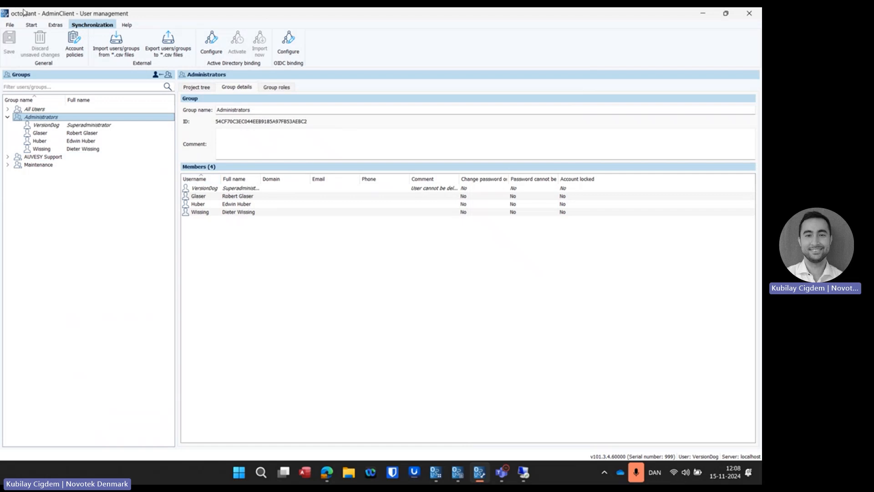
# Step: View the Administrators group's access rights in the project tree
pyautogui.click(32, 25)
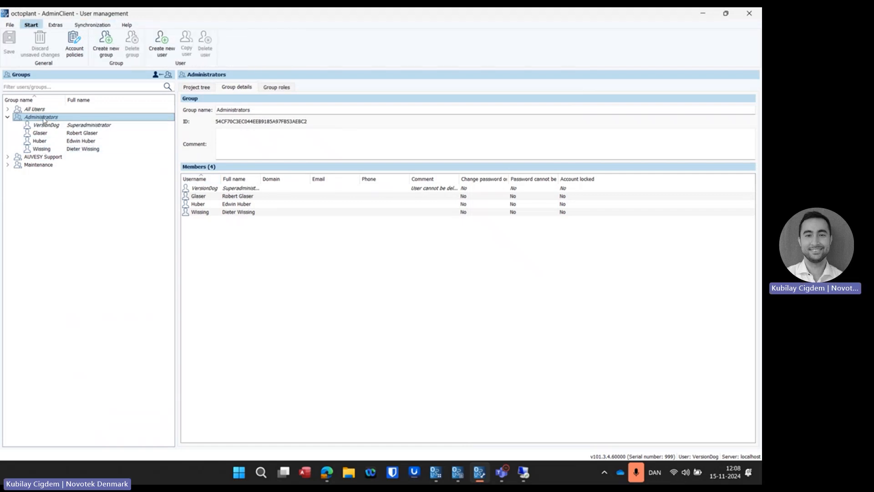
pyautogui.moveTo(44, 120)
pyautogui.click(203, 91)
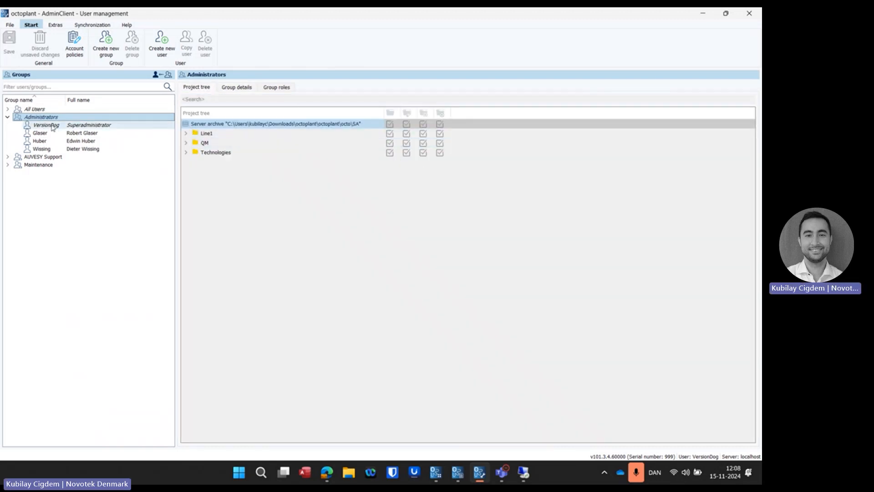
# Step: Remove the Maintenance group's access to the whole server archive, grant it access to QM, and expand QM down to PN16DN65
pyautogui.click(38, 166)
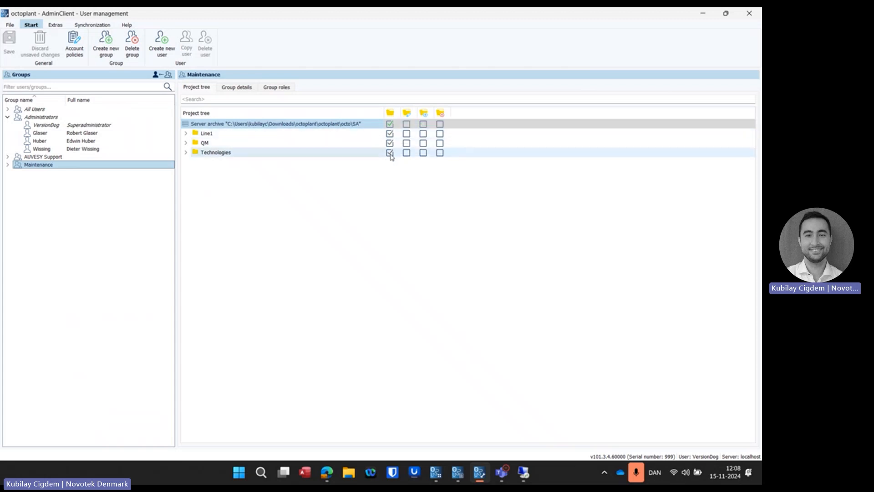
pyautogui.click(390, 125)
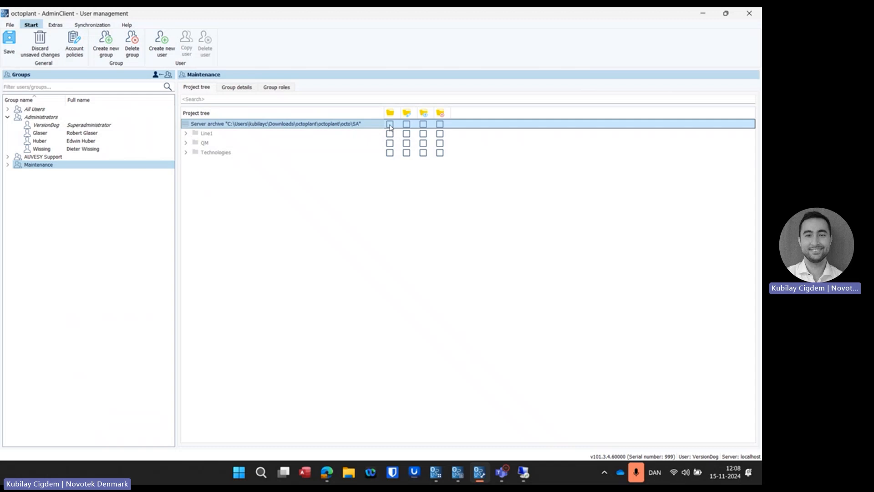
pyautogui.click(389, 144)
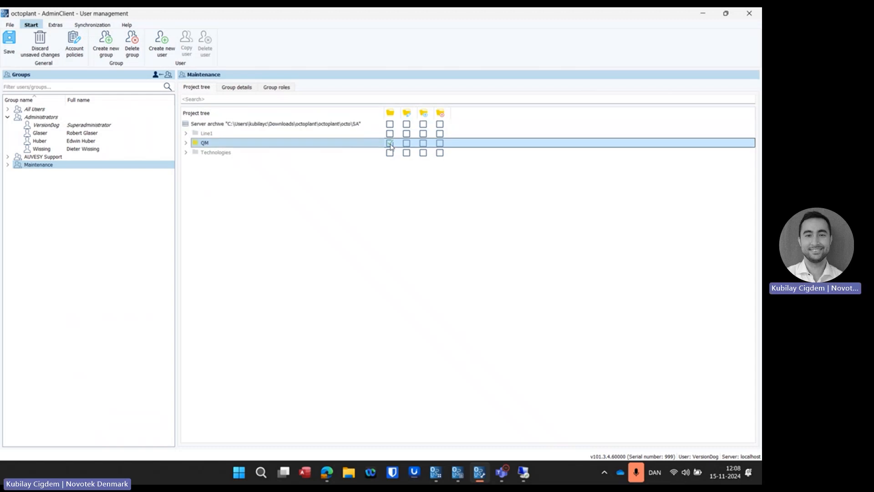
pyautogui.click(186, 142)
pyautogui.click(195, 153)
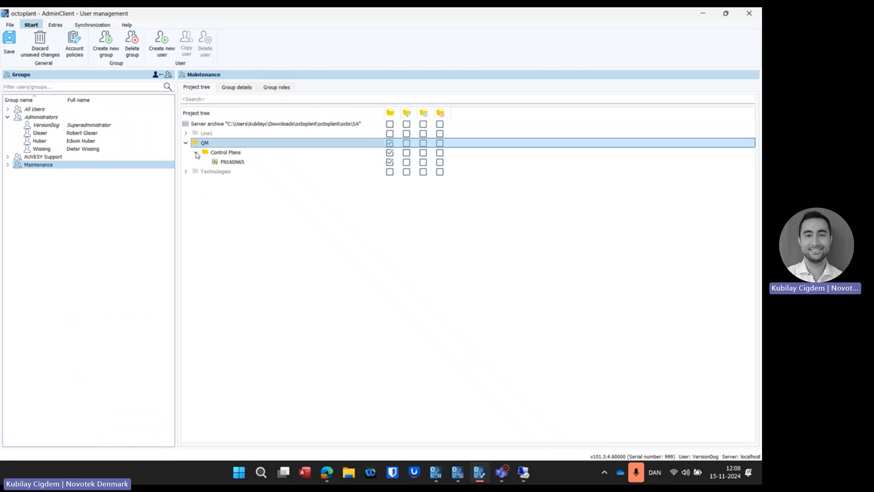
pyautogui.click(228, 164)
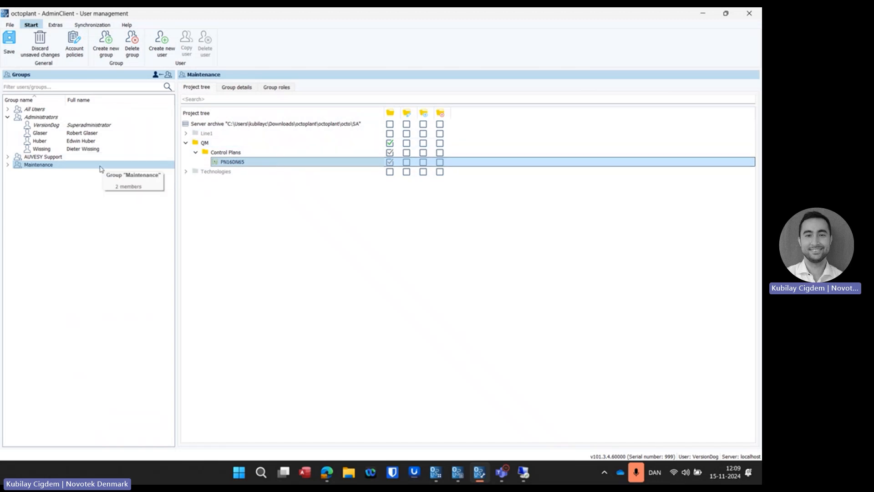
pyautogui.click(221, 145)
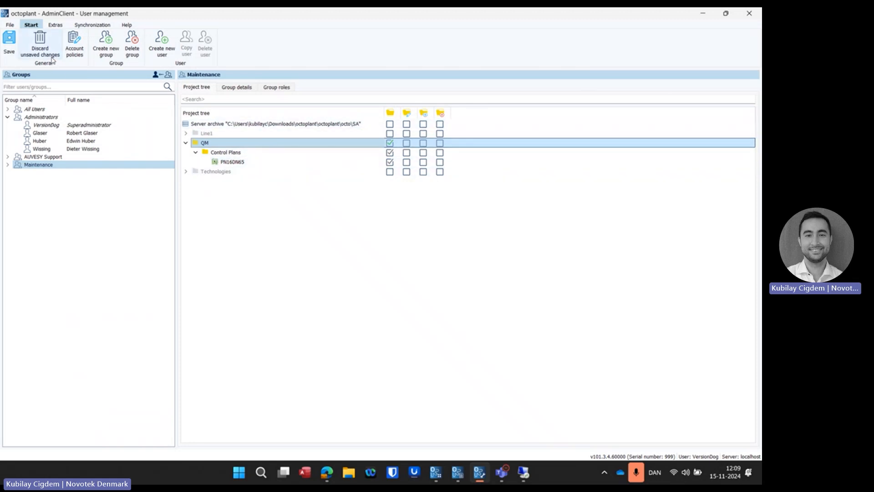
# Step: Review the Maintenance group's details and roles, and compare them with the Administrators group's roles
pyautogui.click(247, 88)
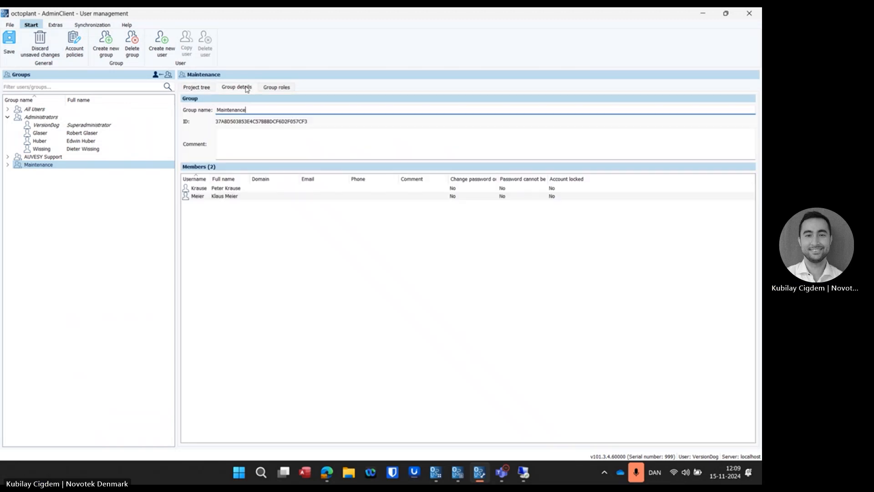
pyautogui.click(274, 87)
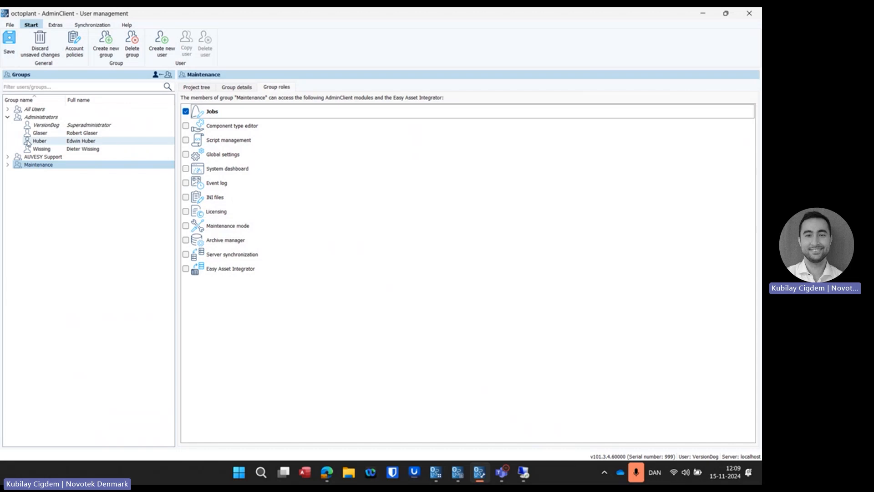
pyautogui.click(45, 117)
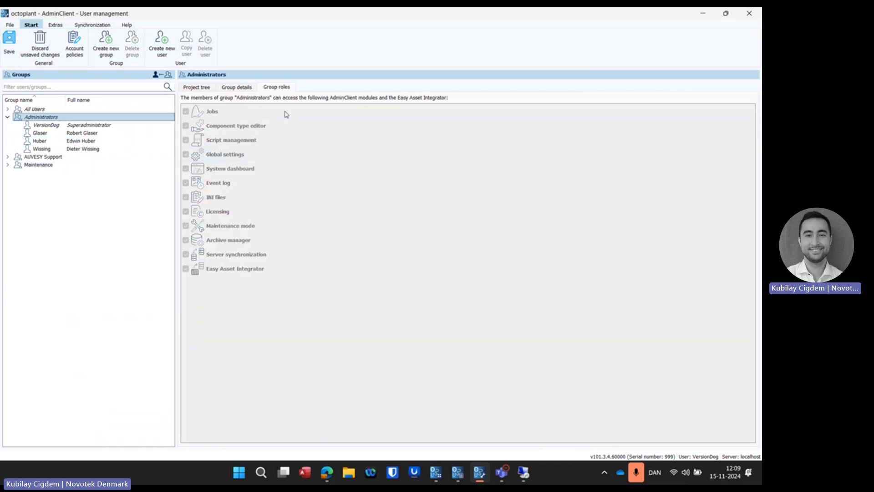
# Step: Close User Management and restore the AdminClient overview to a smaller window
pyautogui.click(10, 25)
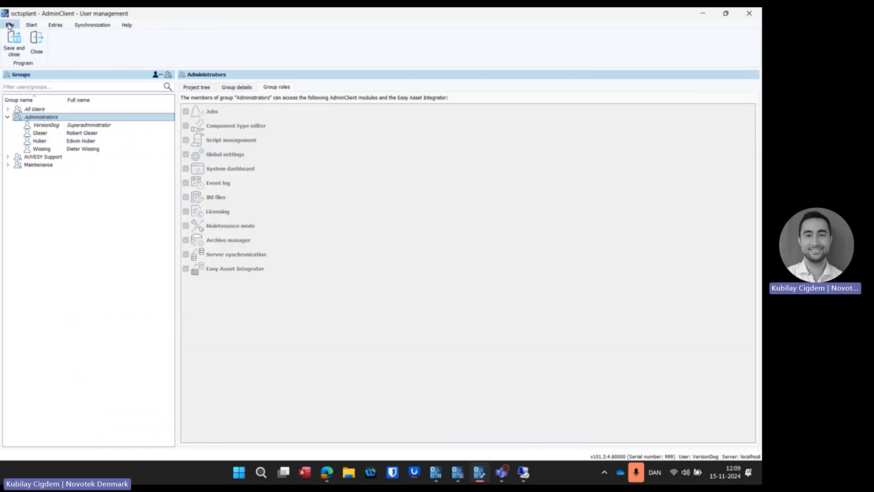
pyautogui.click(37, 43)
pyautogui.click(416, 254)
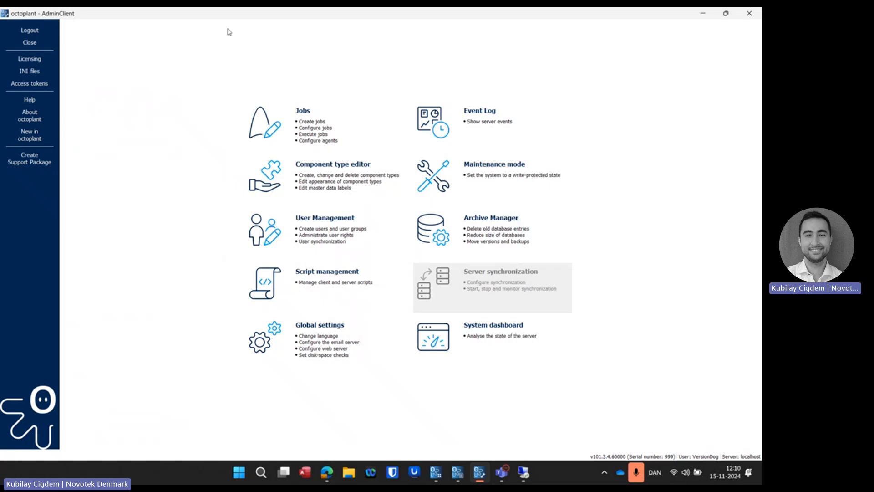
pyautogui.moveTo(227, 17); pyautogui.dragTo(288, 67)
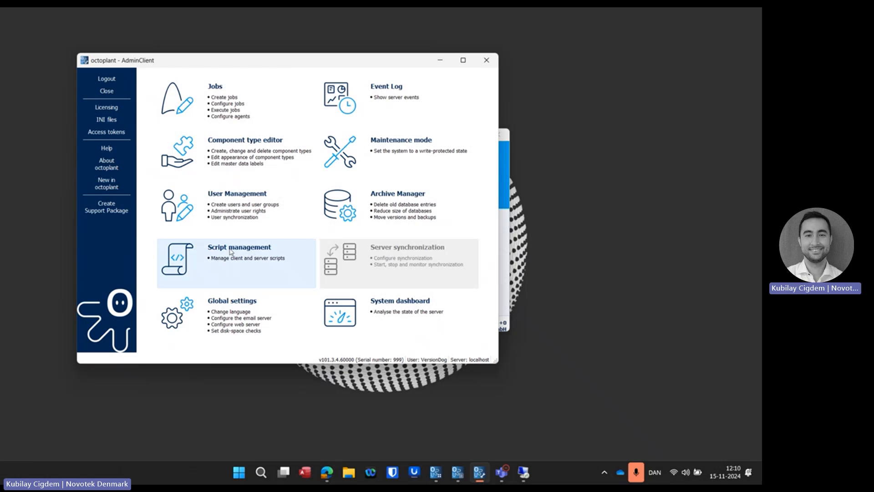
# Step: Open the global settings and view the Server, Clients and Components pages
pyautogui.click(236, 318)
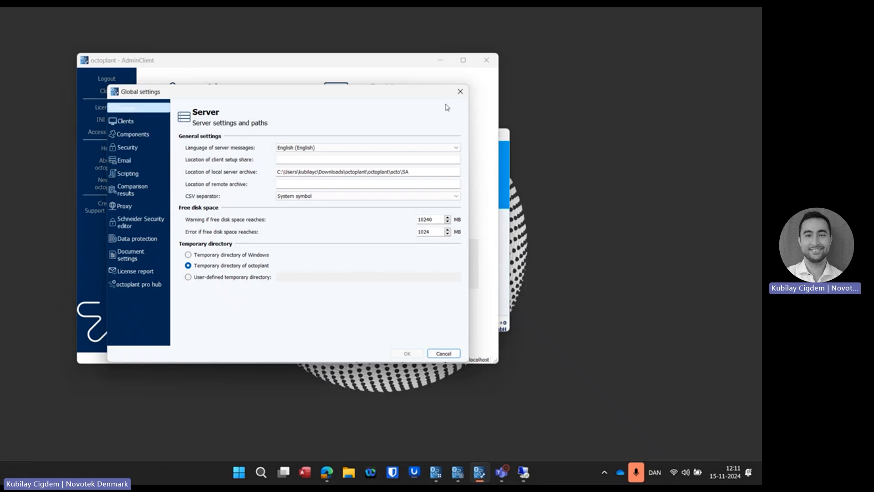
pyautogui.click(126, 121)
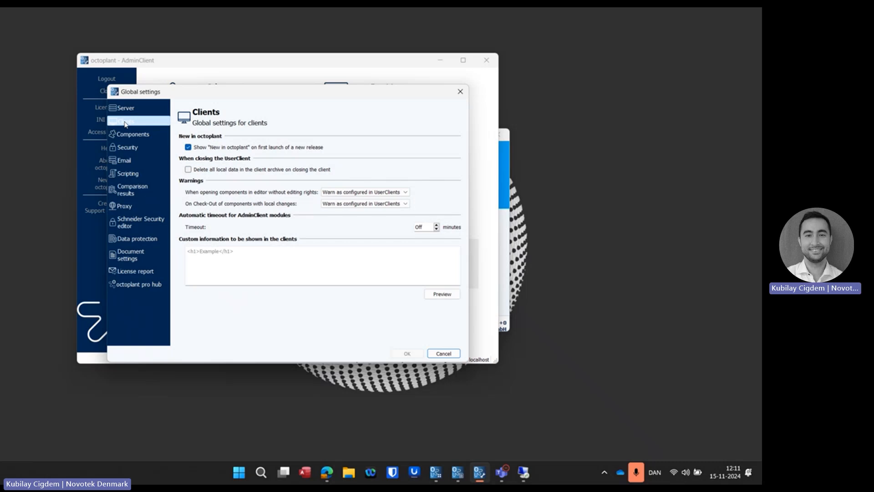
pyautogui.click(134, 136)
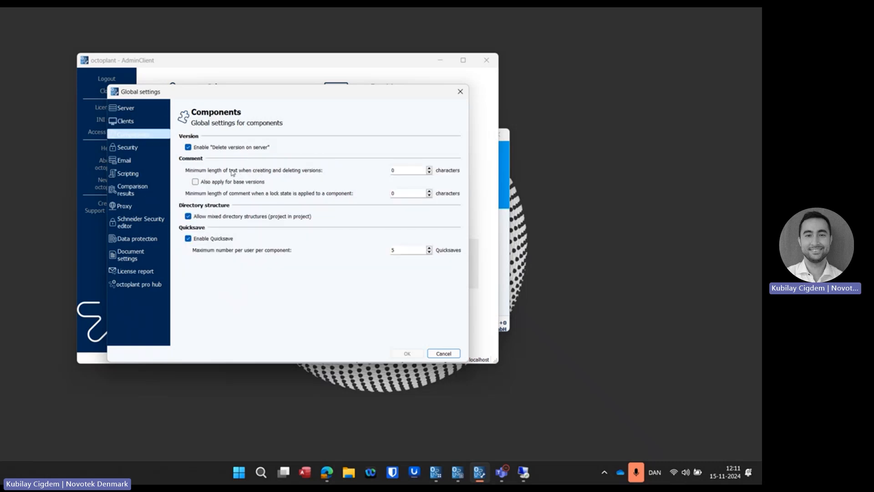
# Step: Enter 5 characters as the minimum length for version texts and lock state comments, and cancel the global settings
pyautogui.click(404, 172)
pyautogui.write('5')
pyautogui.moveTo(396, 193); pyautogui.dragTo(381, 193)
pyautogui.write('5')
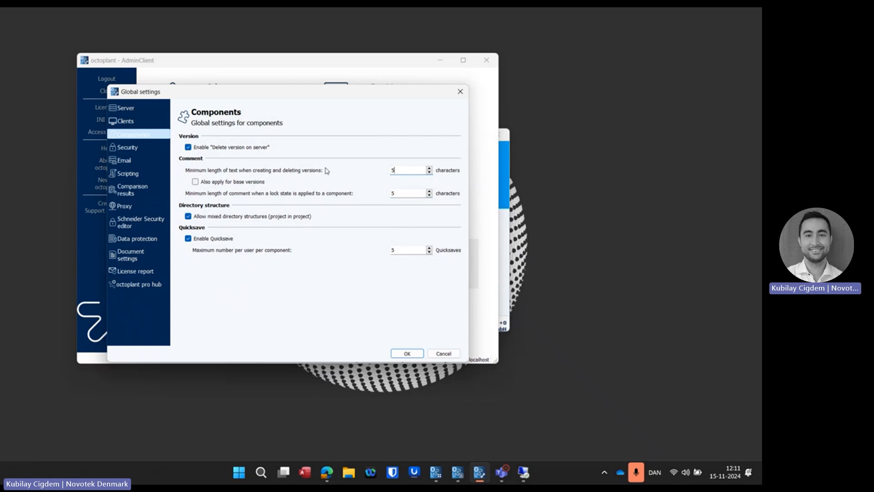
pyautogui.click(443, 354)
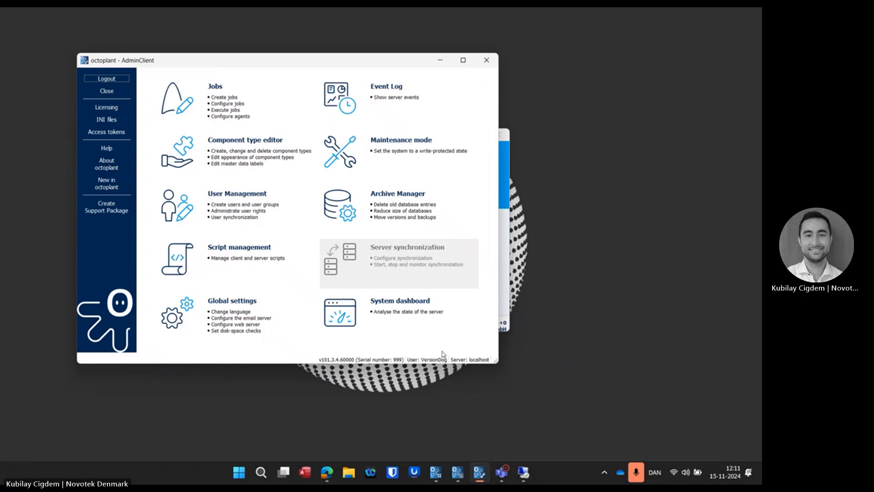
# Step: Minimize AdminClient and switch to ReportClient in a maximized window
pyautogui.click(440, 60)
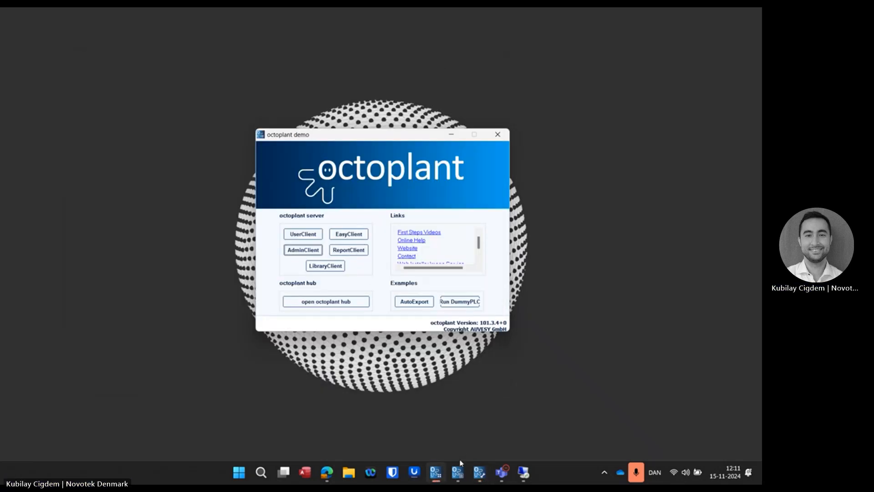
pyautogui.click(458, 476)
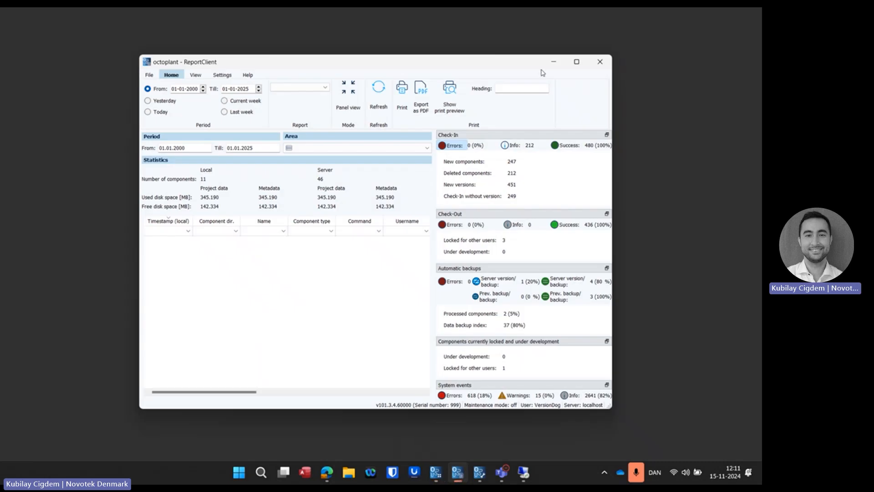
pyautogui.doubleClick(577, 62)
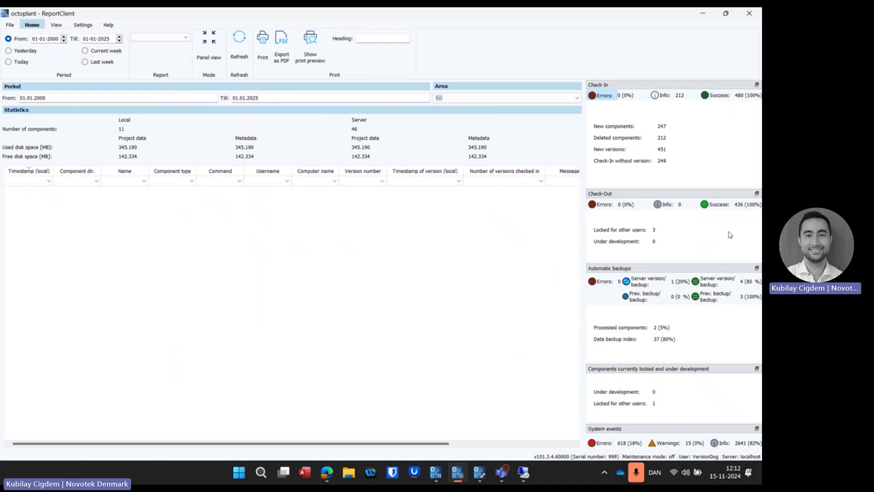
# Step: List the automatic backups that differ from the server version, those that match it, and the successful check-ins
pyautogui.click(644, 282)
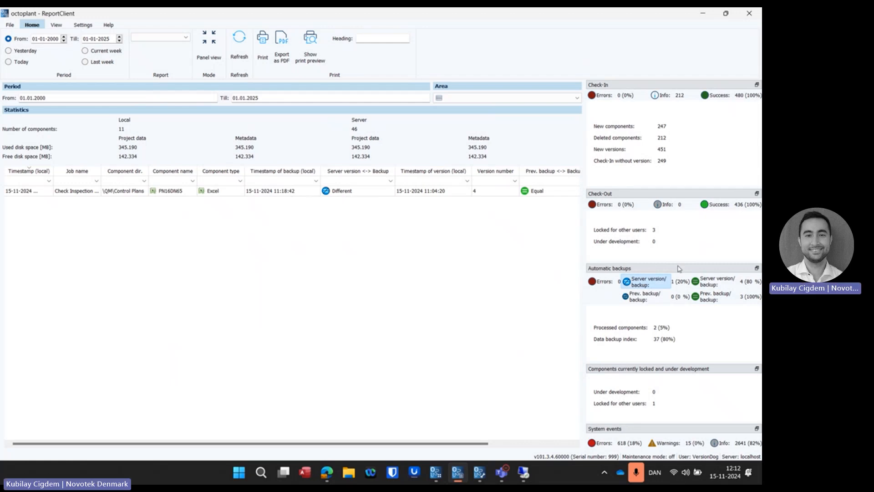
pyautogui.click(705, 281)
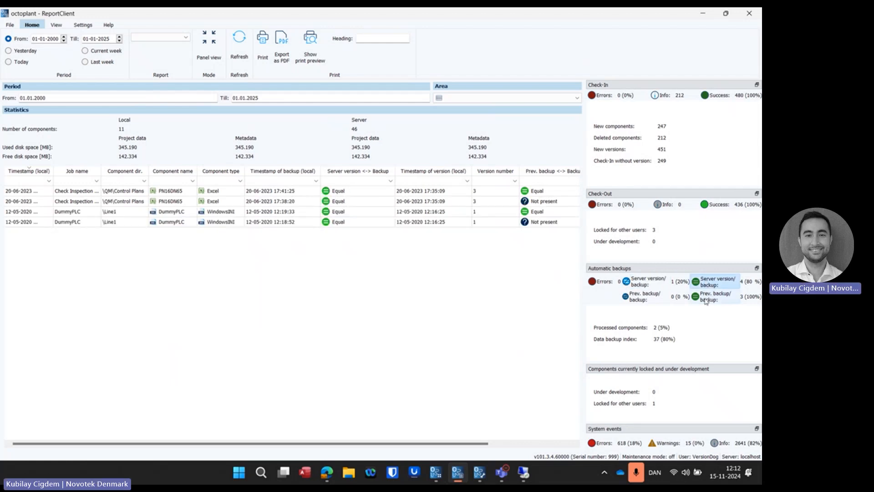
pyautogui.click(713, 96)
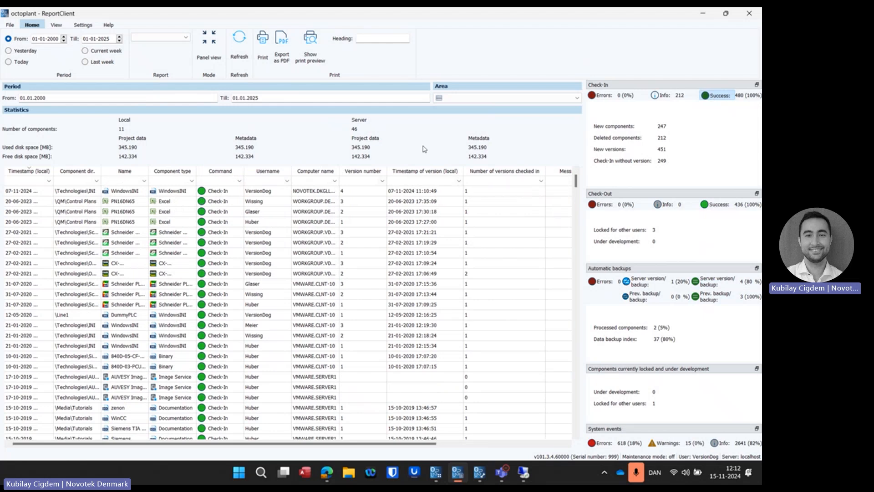
# Step: Restrict the report area to the \Technologies\Siemens S7 folder
pyautogui.click(542, 98)
pyautogui.click(439, 107)
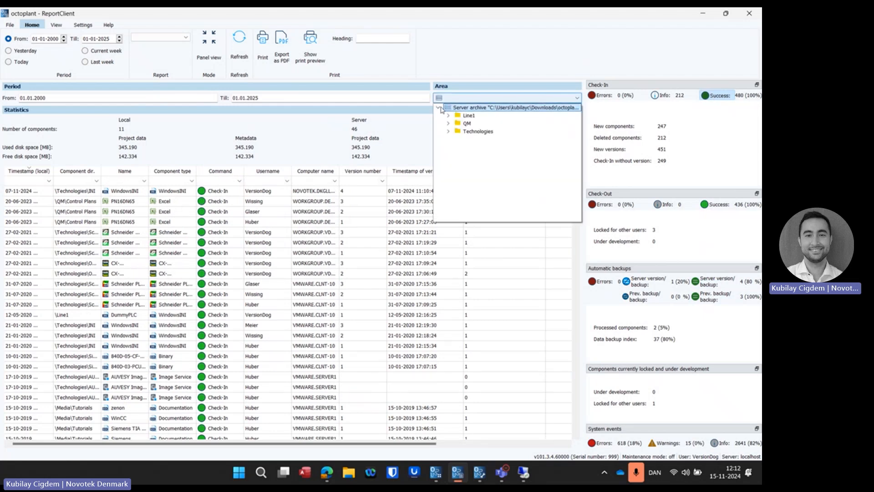
pyautogui.click(449, 132)
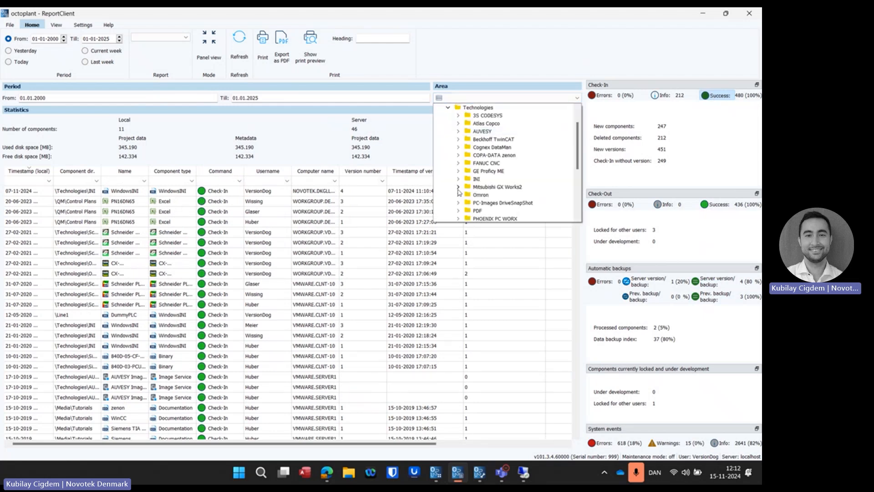
pyautogui.scroll(-5, 459, 191)
pyautogui.click(485, 179)
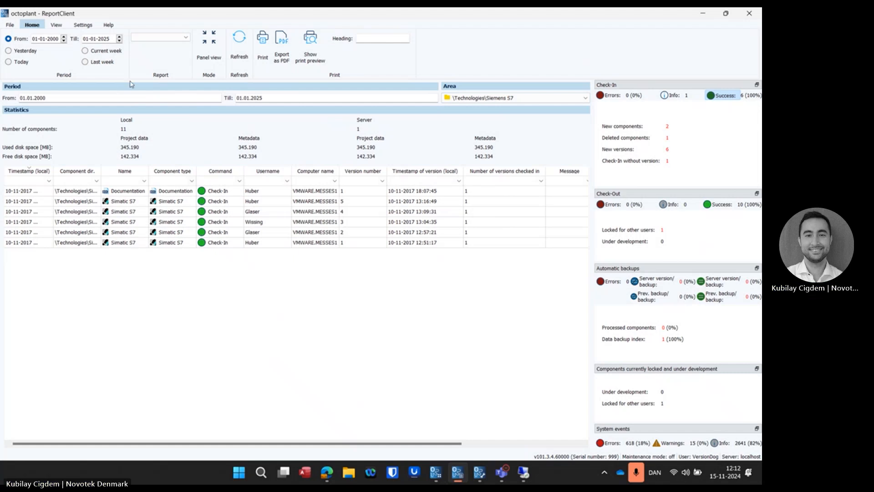
# Step: Minimize ReportClient and open the octoplant hub login page from the octoplant demo launcher, dismissing the credentials notice
pyautogui.click(703, 14)
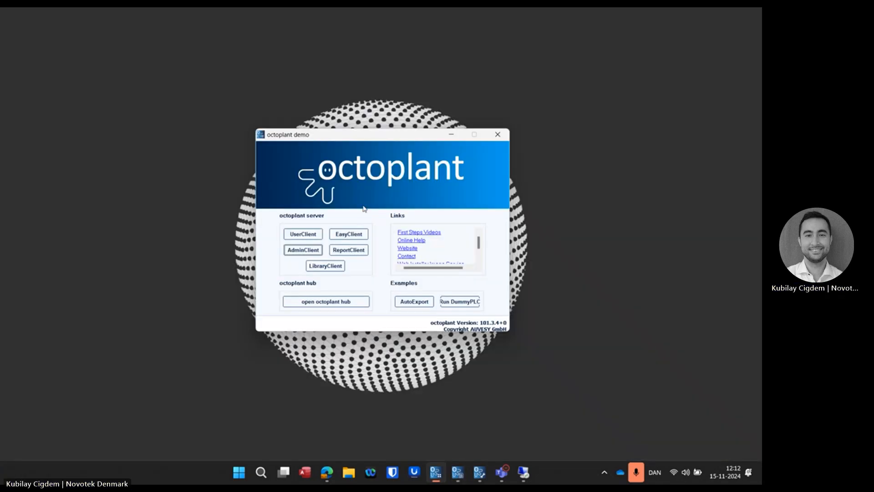
pyautogui.click(330, 302)
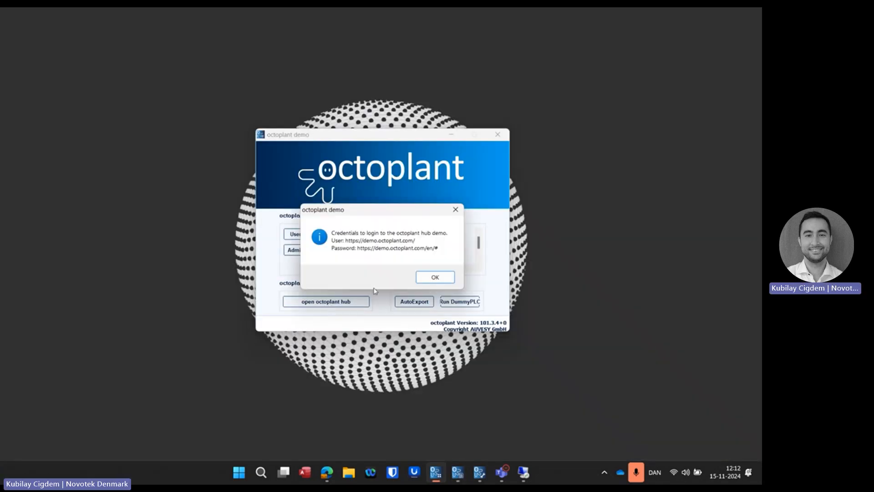
pyautogui.click(435, 277)
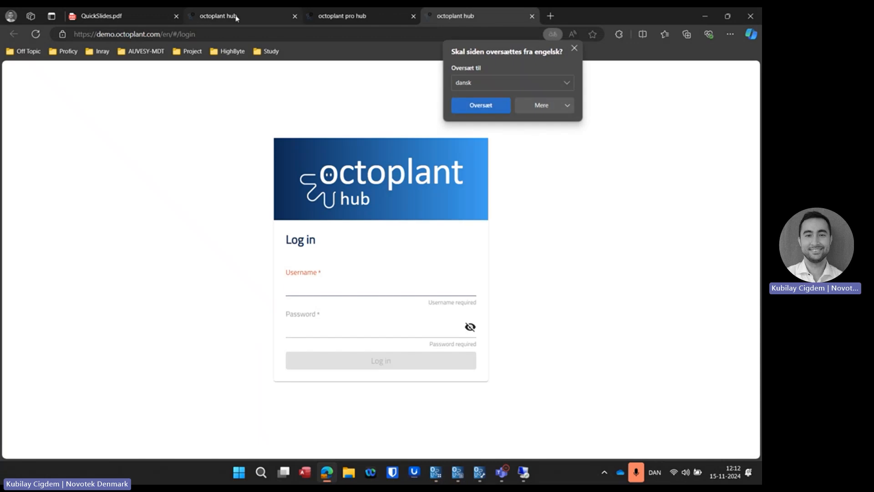
# Step: Switch to the logged-in octoplant hub, reduce the page zoom to 90%, and examine the component types on the Components page
pyautogui.click(230, 16)
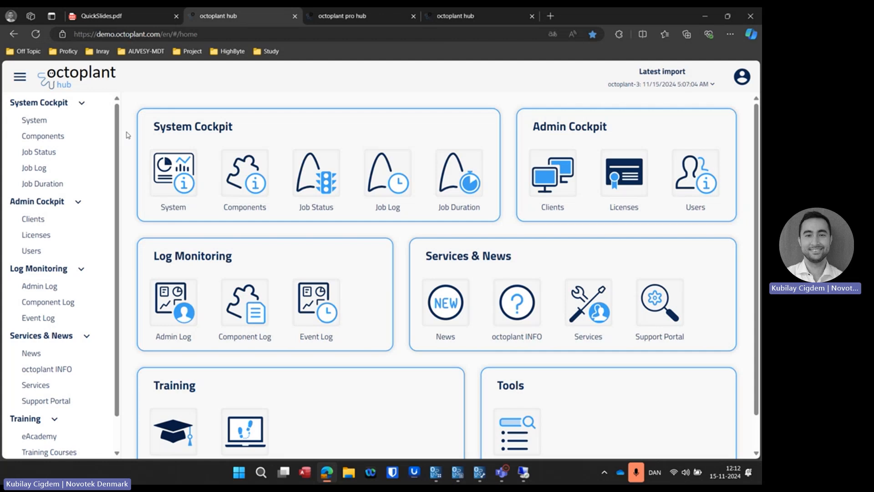
pyautogui.hotkey('ctrl', '-')
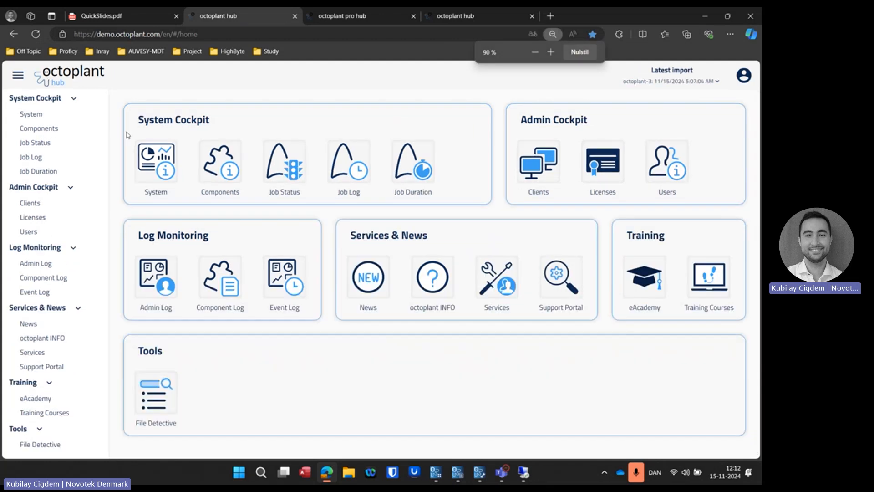
pyautogui.click(32, 117)
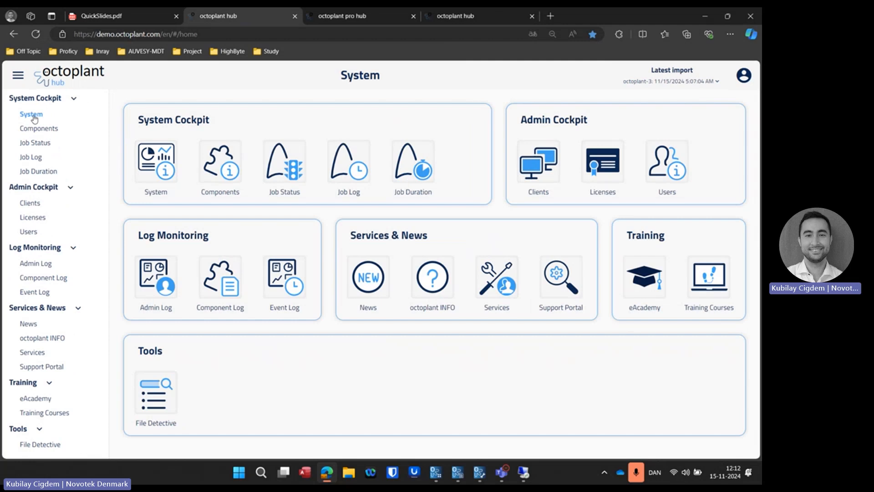
pyautogui.click(36, 132)
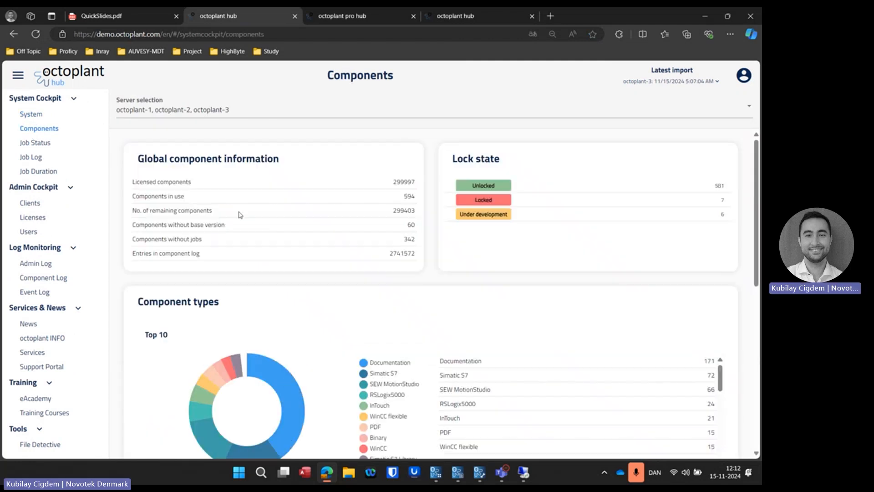
pyautogui.scroll(-2, 243, 255)
pyautogui.scroll(-1, 243, 255)
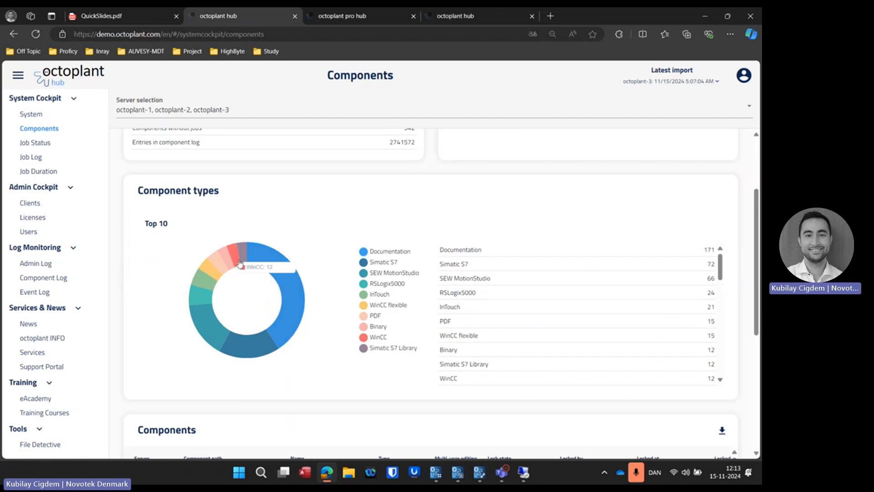
# Step: Open Job Status, filter the server version vs backup comparison to Error, and review the affected jobs
pyautogui.click(35, 144)
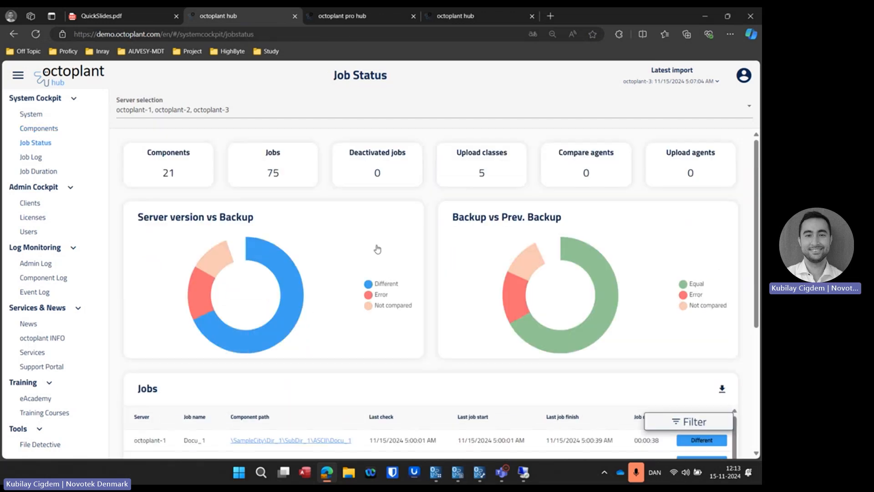
pyautogui.moveTo(288, 275)
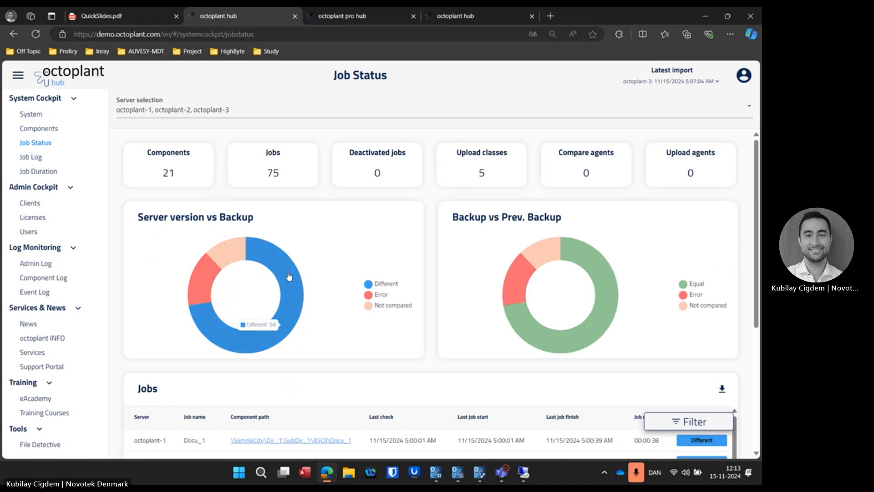
pyautogui.scroll(-2, 289, 275)
pyautogui.moveTo(203, 218)
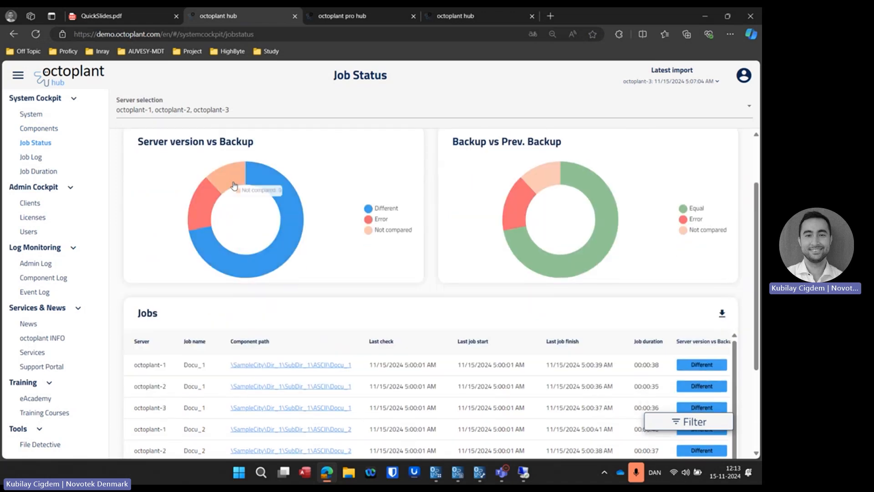
pyautogui.click(200, 208)
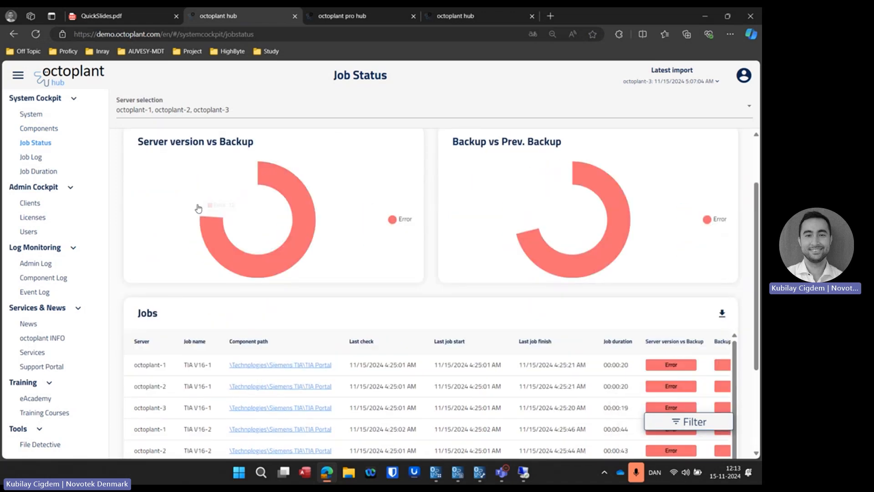
pyautogui.scroll(-3, 357, 256)
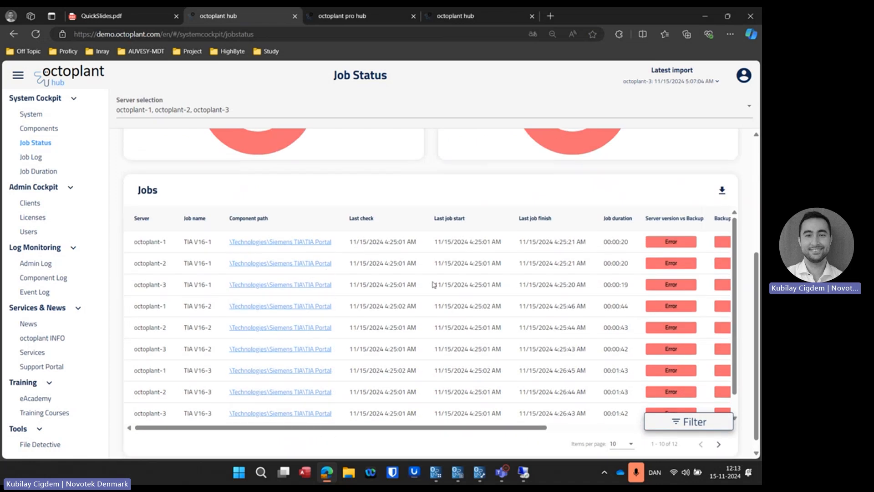
pyautogui.scroll(2, 432, 284)
pyautogui.scroll(4, 432, 285)
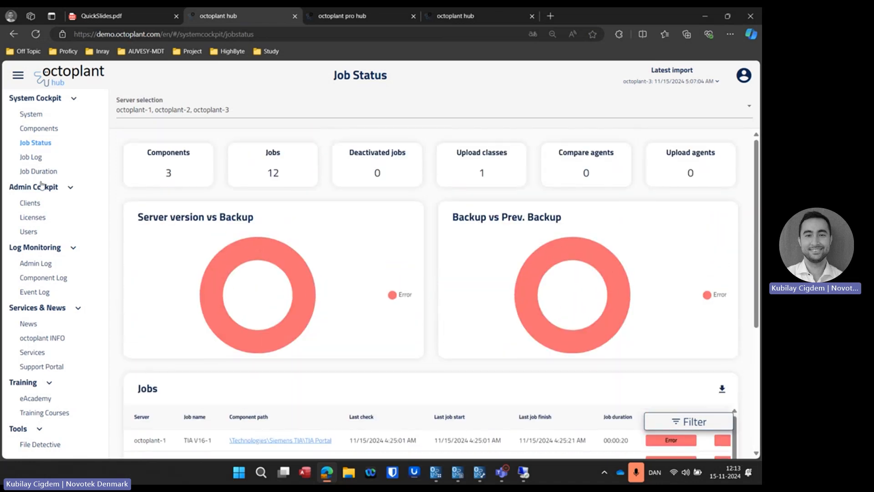
# Step: Open Job Duration and inspect the History chart's upload, compare and waiting times for the week from 10/21/2024
pyautogui.click(39, 171)
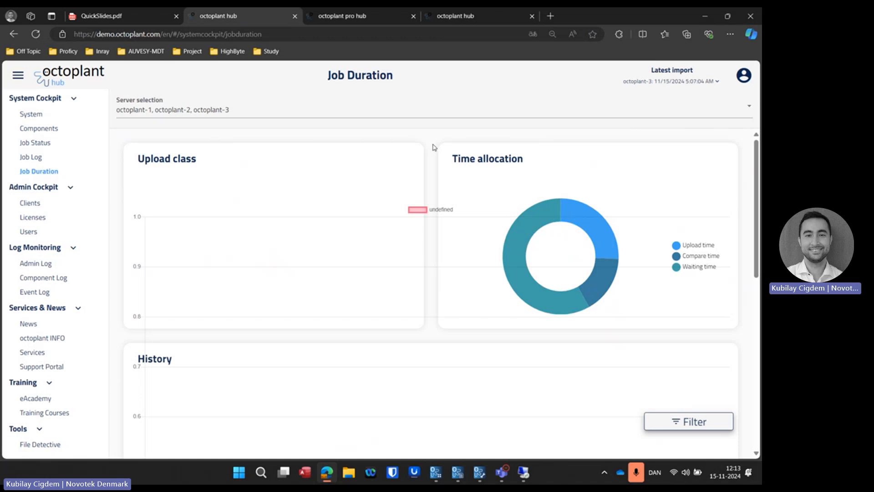
pyautogui.scroll(-2, 433, 148)
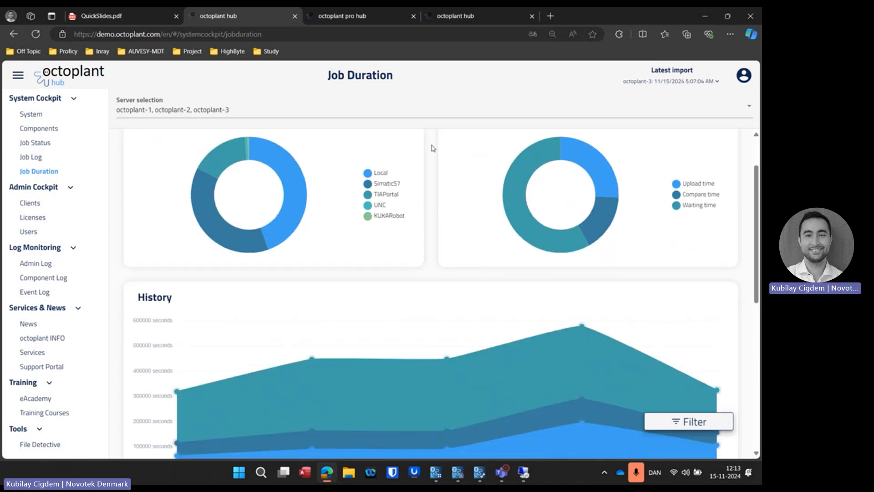
pyautogui.scroll(-2, 434, 148)
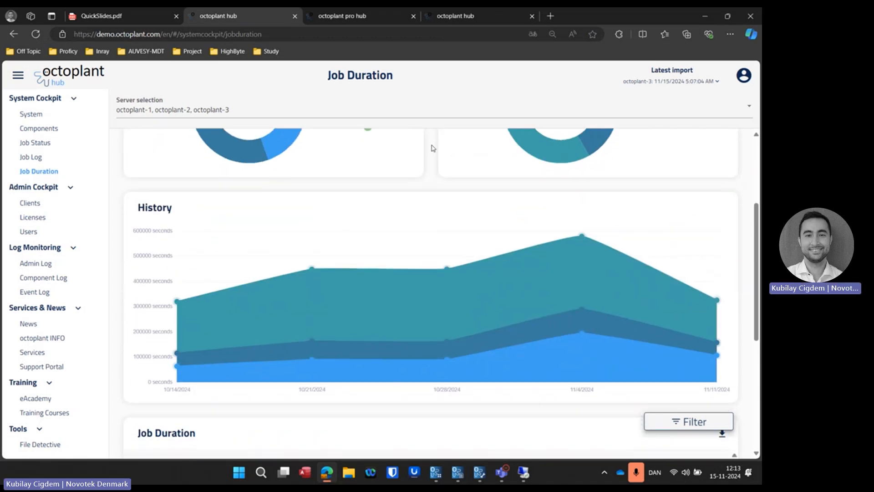
pyautogui.moveTo(308, 301)
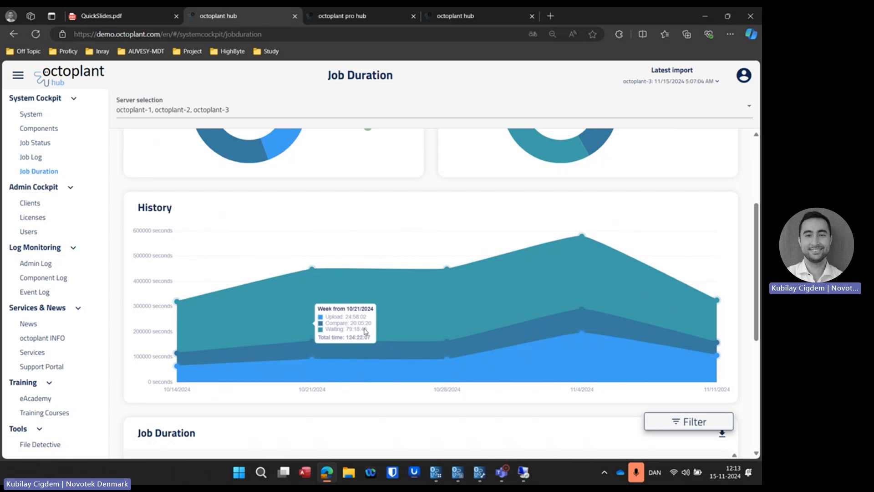
# Step: Consult the Functionality diagram in QuickSlides.pdf, then return to the Job Duration page of octoplant hub
pyautogui.click(141, 17)
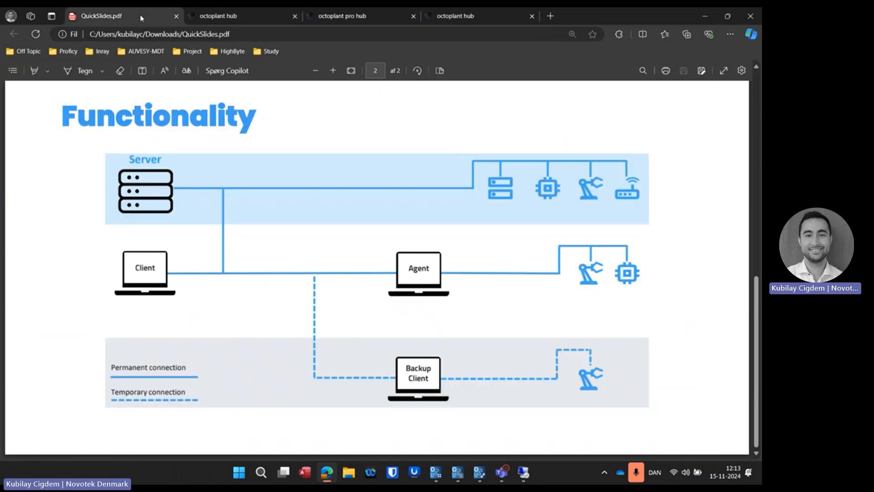
pyautogui.click(224, 16)
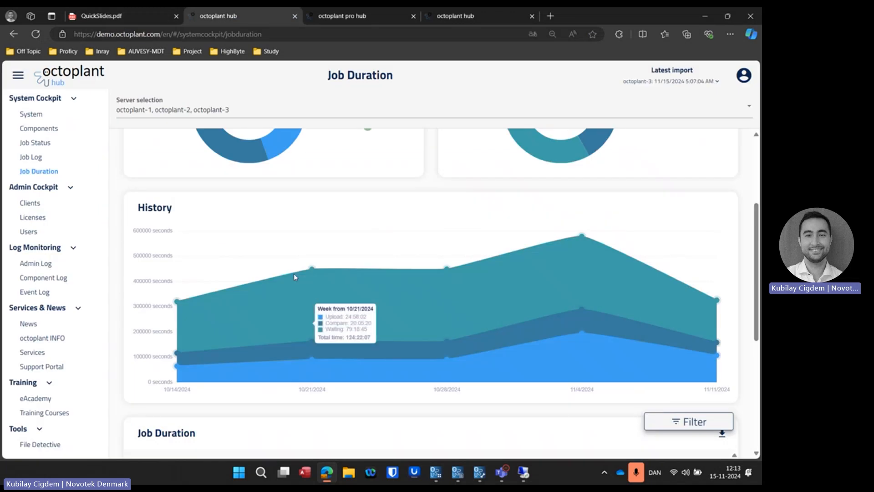
pyautogui.click(134, 17)
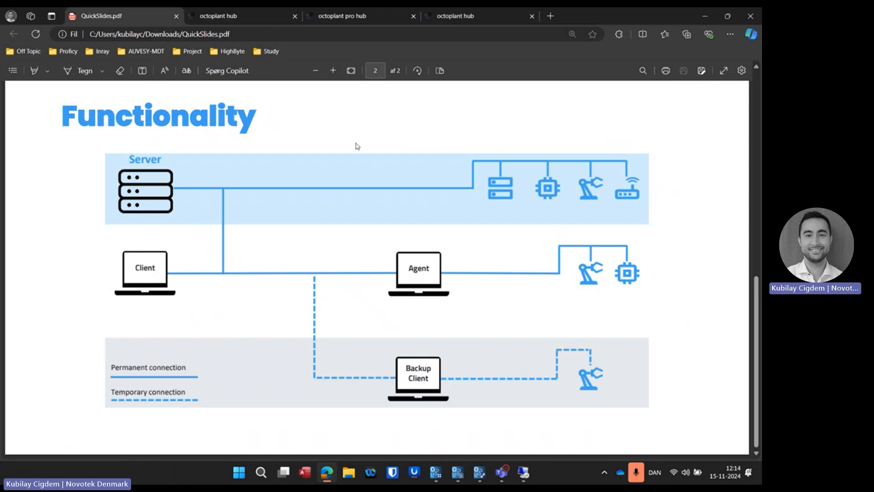
pyautogui.click(241, 16)
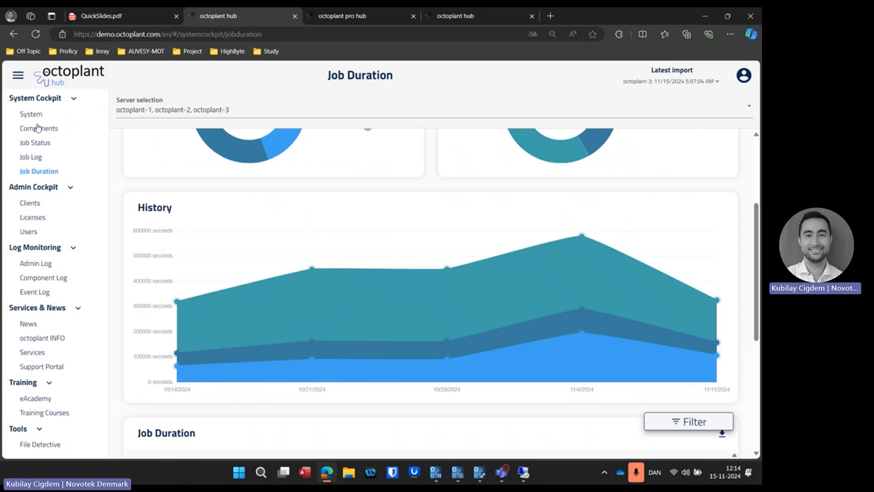
# Step: View the Clients page, the File Detective tool and the System overview in octoplant hub
pyautogui.click(35, 204)
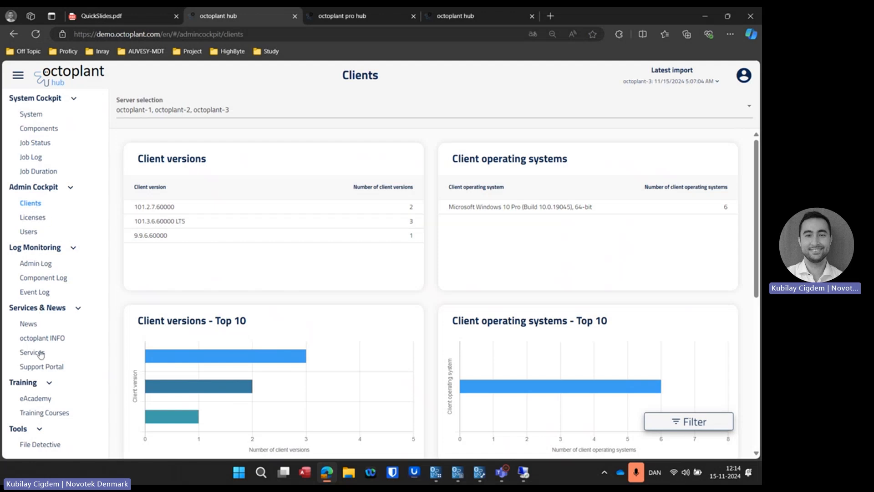
pyautogui.click(39, 445)
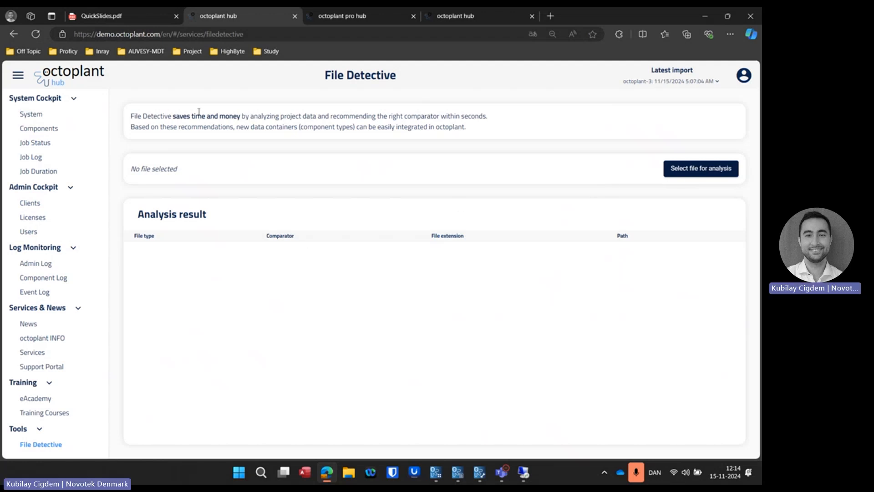
pyautogui.click(34, 116)
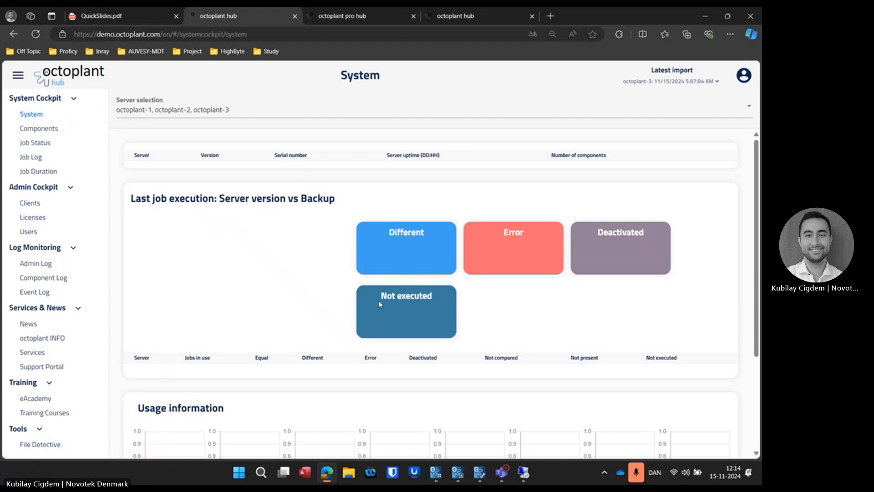
# Step: Bring up the octoplant demo launcher briefly, then switch to octoplant pro hub and open the Vulnerabilities report under Asset Management
pyautogui.click(436, 472)
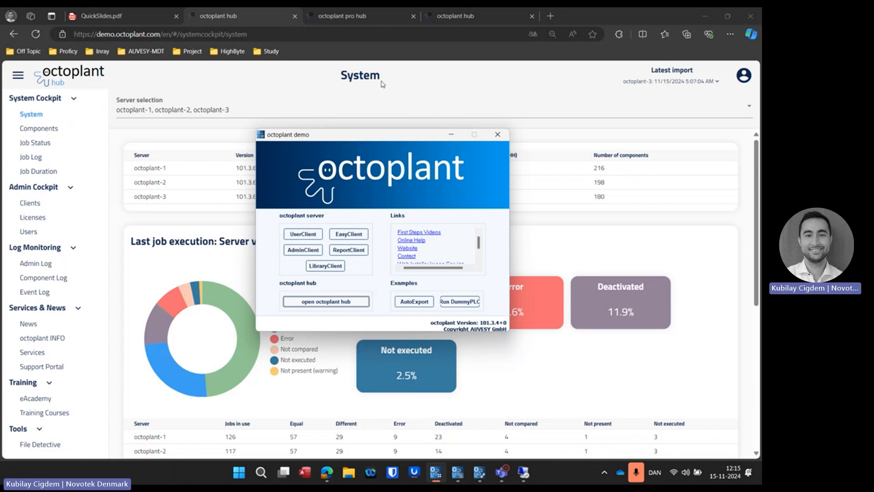
pyautogui.click(412, 84)
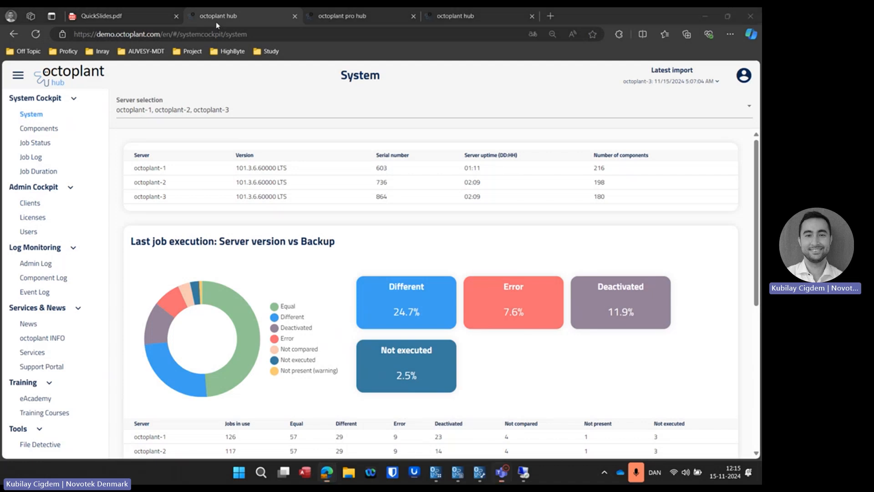
pyautogui.click(342, 21)
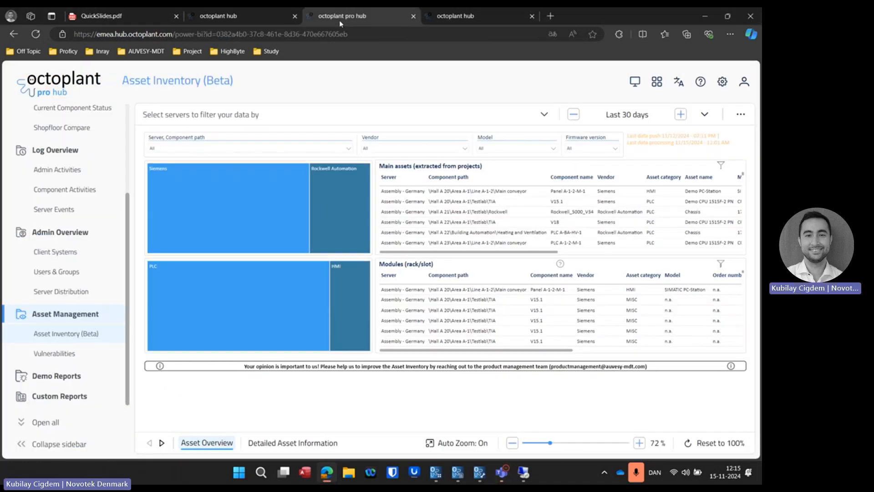
pyautogui.moveTo(317, 216)
pyautogui.click(62, 358)
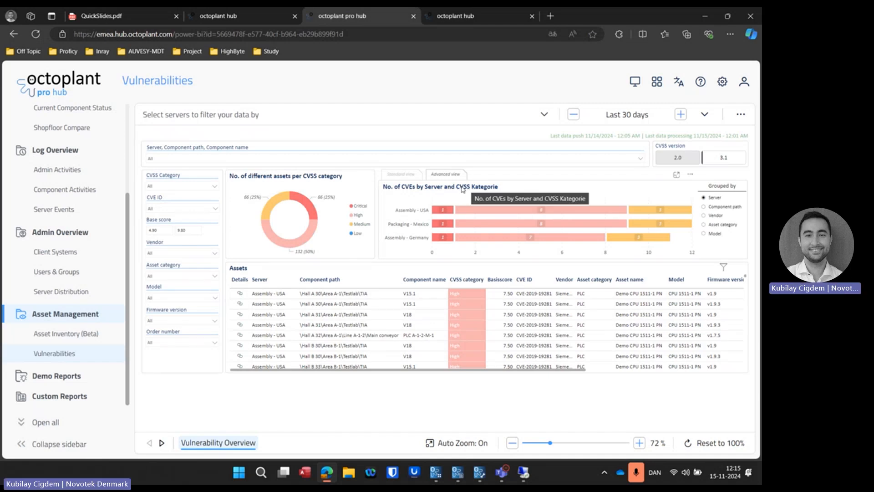
# Step: Open the NVD details of CVE-2019-19281 for the first listed asset, review them, and return to the Vulnerabilities report
pyautogui.click(240, 296)
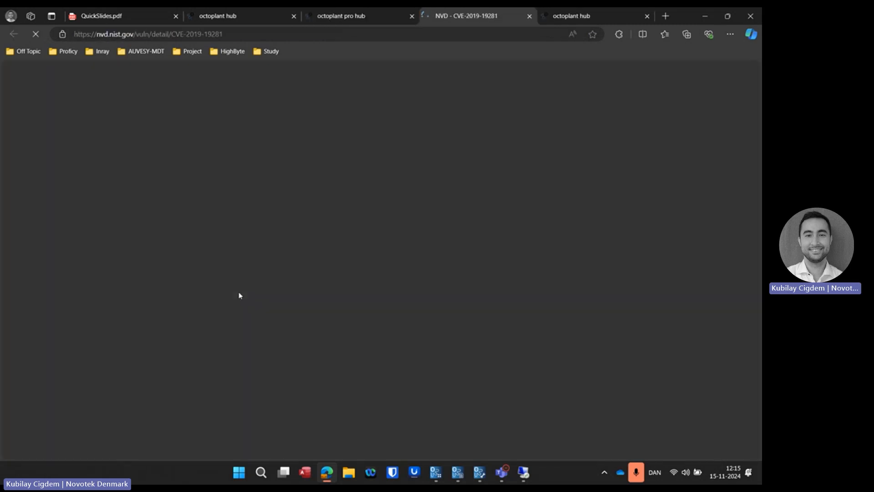
pyautogui.scroll(-4, 307, 290)
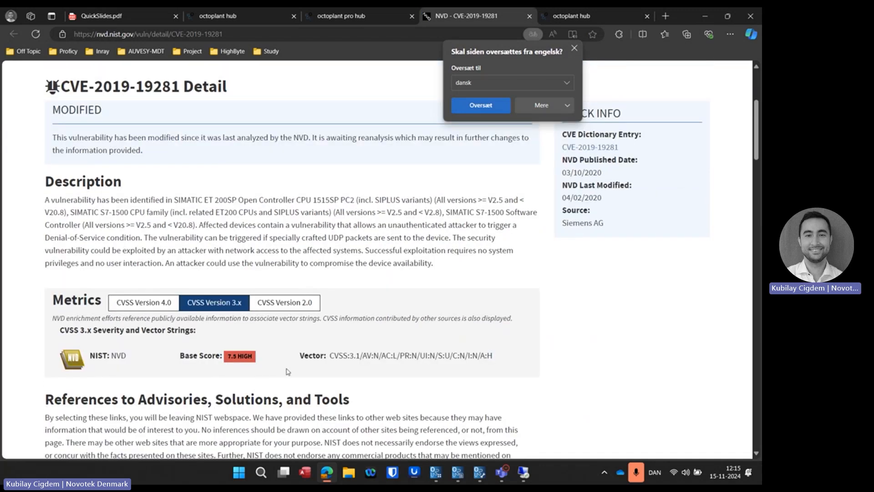
pyautogui.scroll(3, 416, 236)
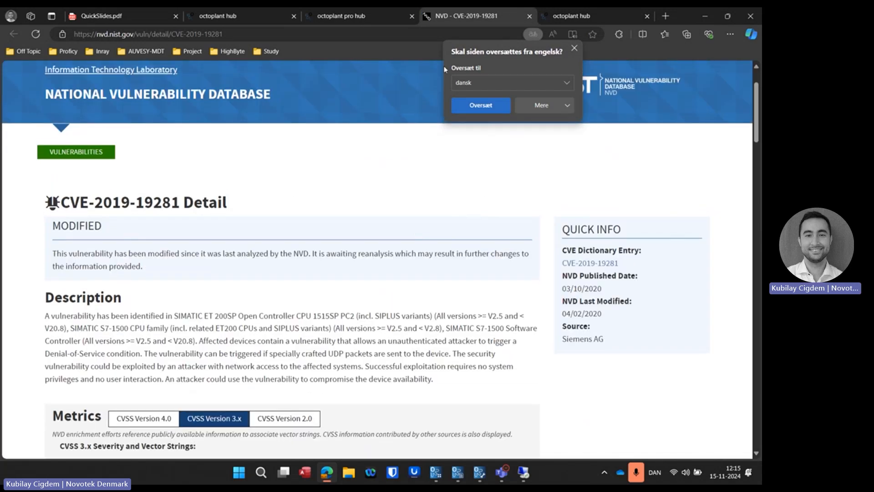
pyautogui.click(356, 21)
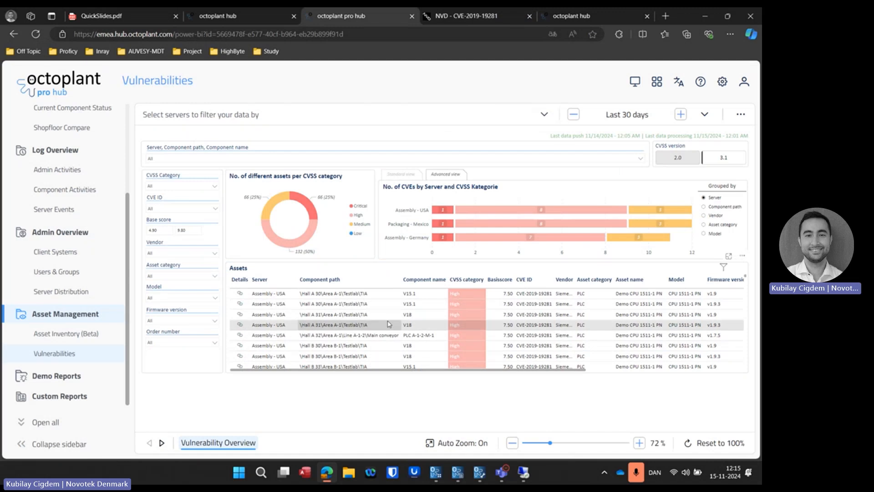
# Step: Look through the vulnerable assets and inspect the Critical share in the chart of assets per CVSS category
pyautogui.scroll(-3, 389, 325)
pyautogui.scroll(5, 389, 325)
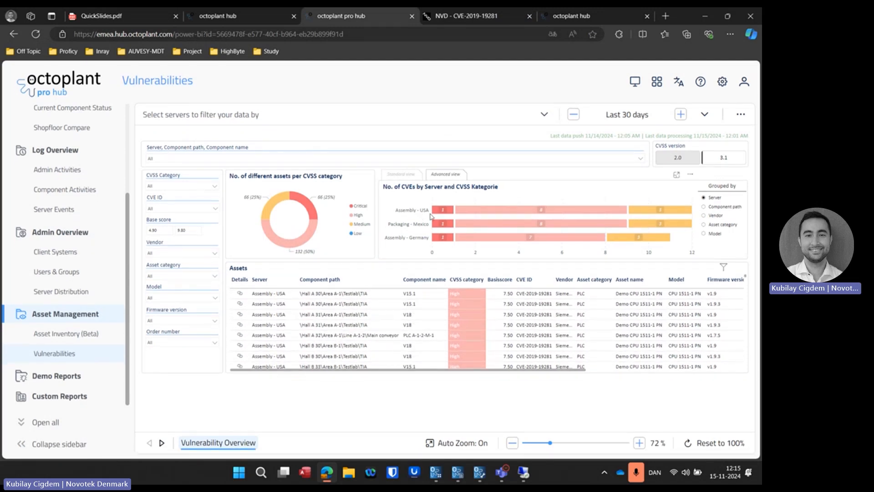
pyautogui.moveTo(303, 203)
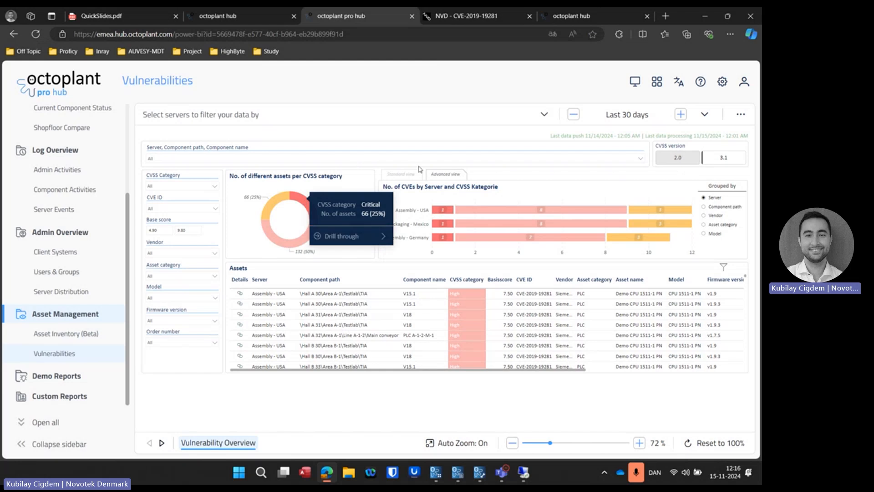